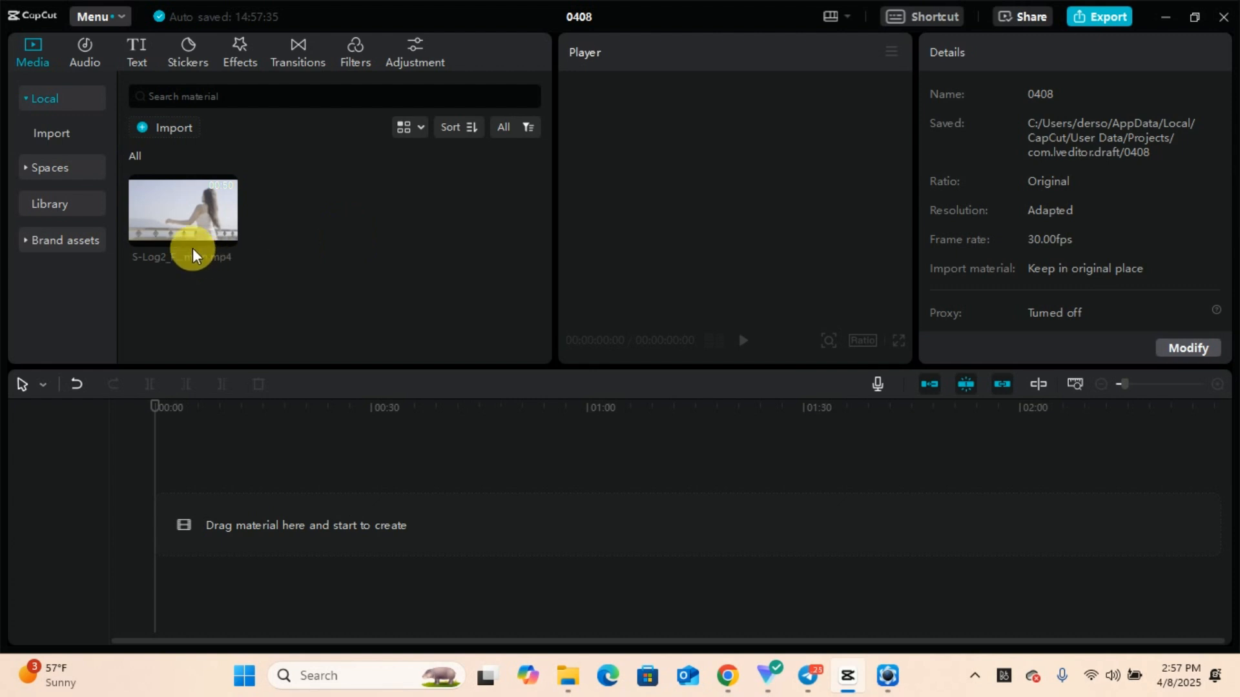
# Add the S-Log2 footage clip to the start of the timeline and lower its audio volume to silence
pyautogui.moveTo(187, 221); pyautogui.dragTo(261, 551)
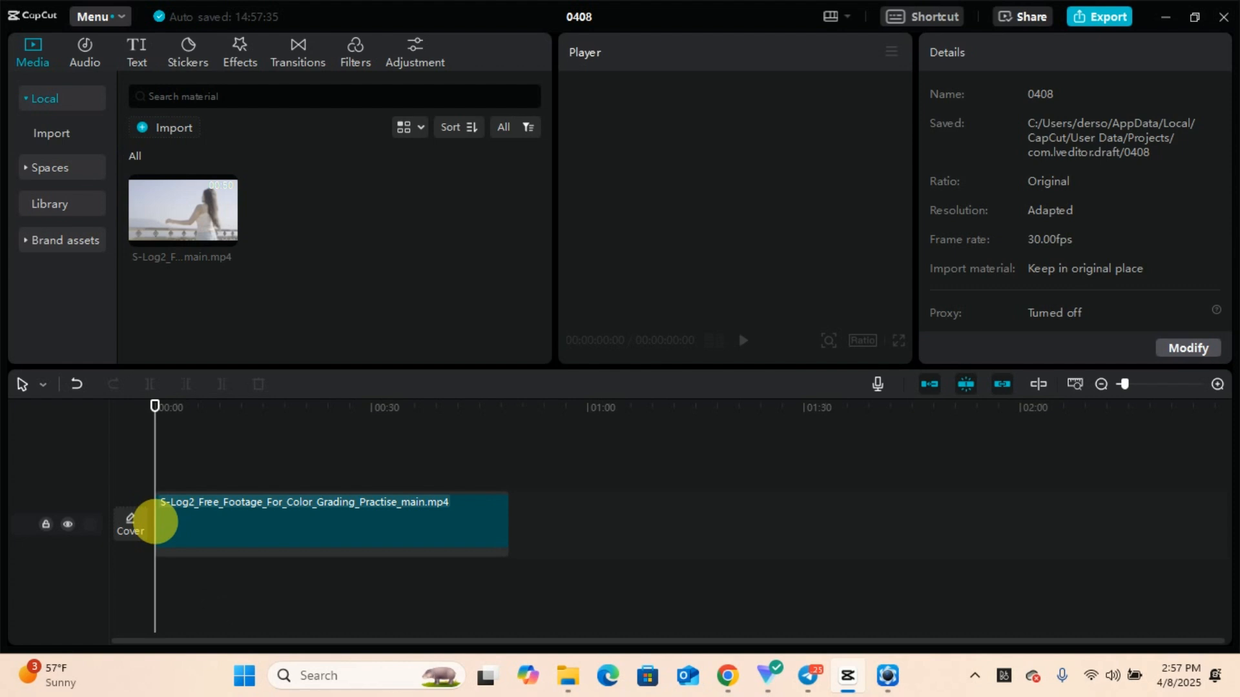
pyautogui.click(155, 521)
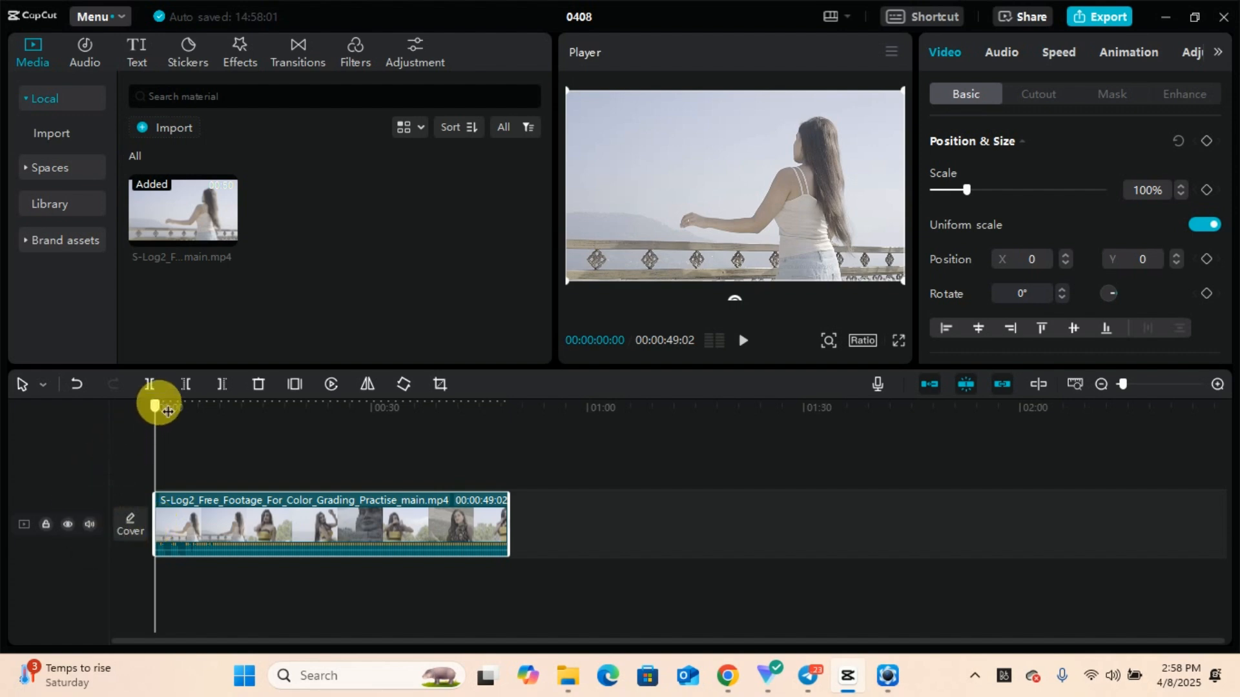
pyautogui.moveTo(167, 412); pyautogui.dragTo(125, 436)
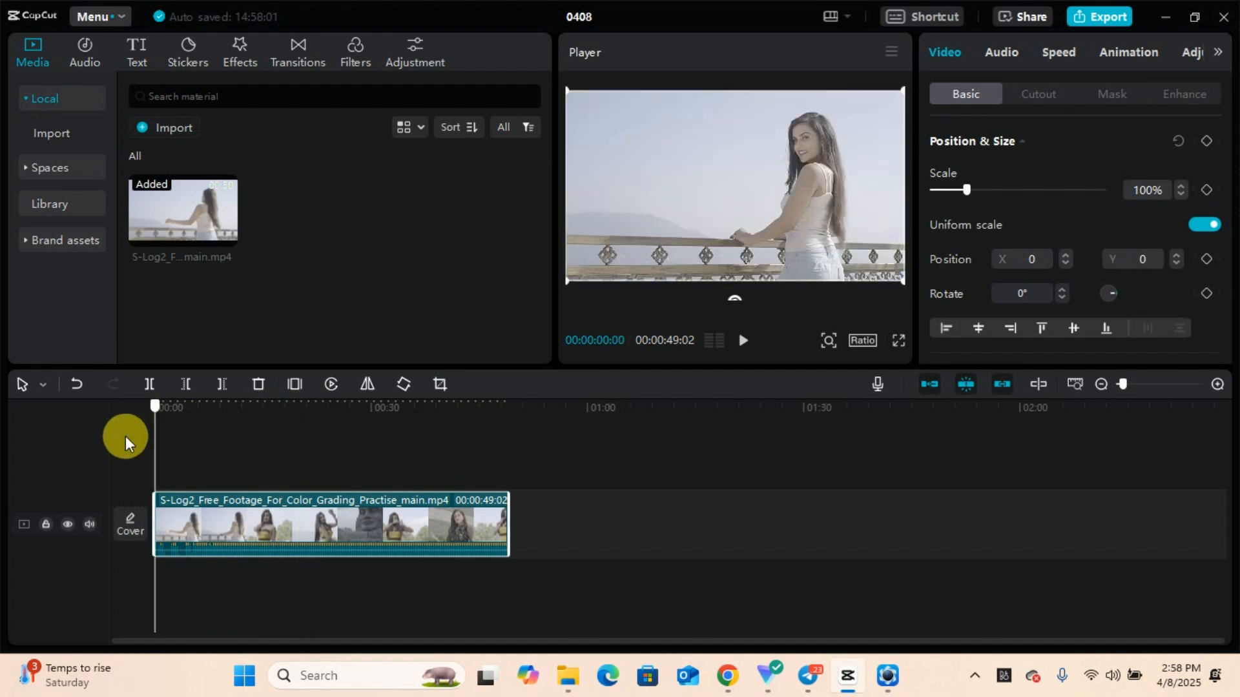
pyautogui.click(234, 518)
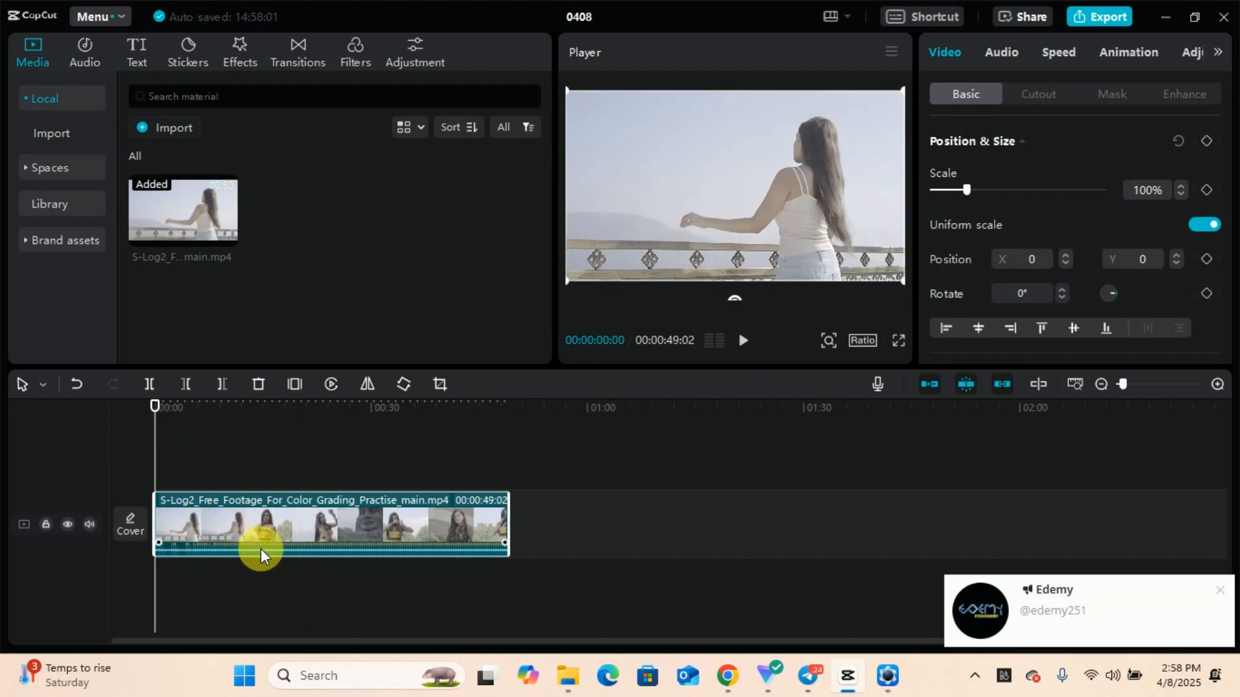
pyautogui.moveTo(265, 551); pyautogui.dragTo(265, 564)
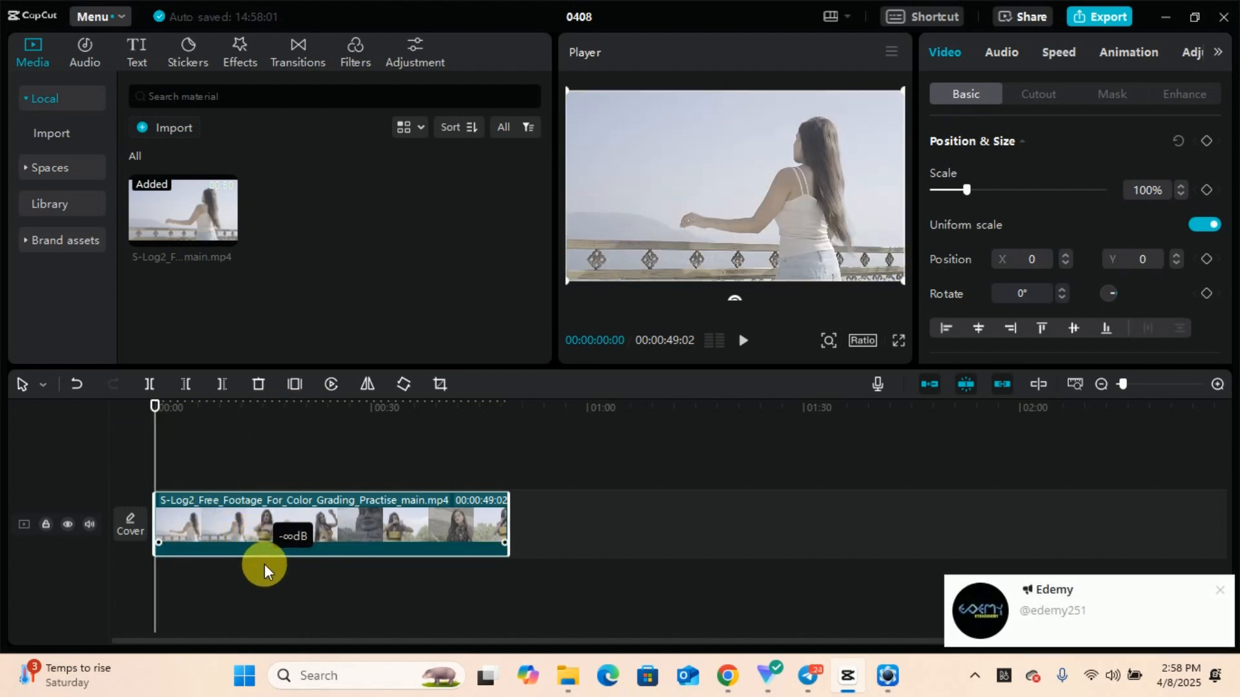
# Play the clip up to 00:00:08:16 and split it there into two parts
pyautogui.click(743, 341)
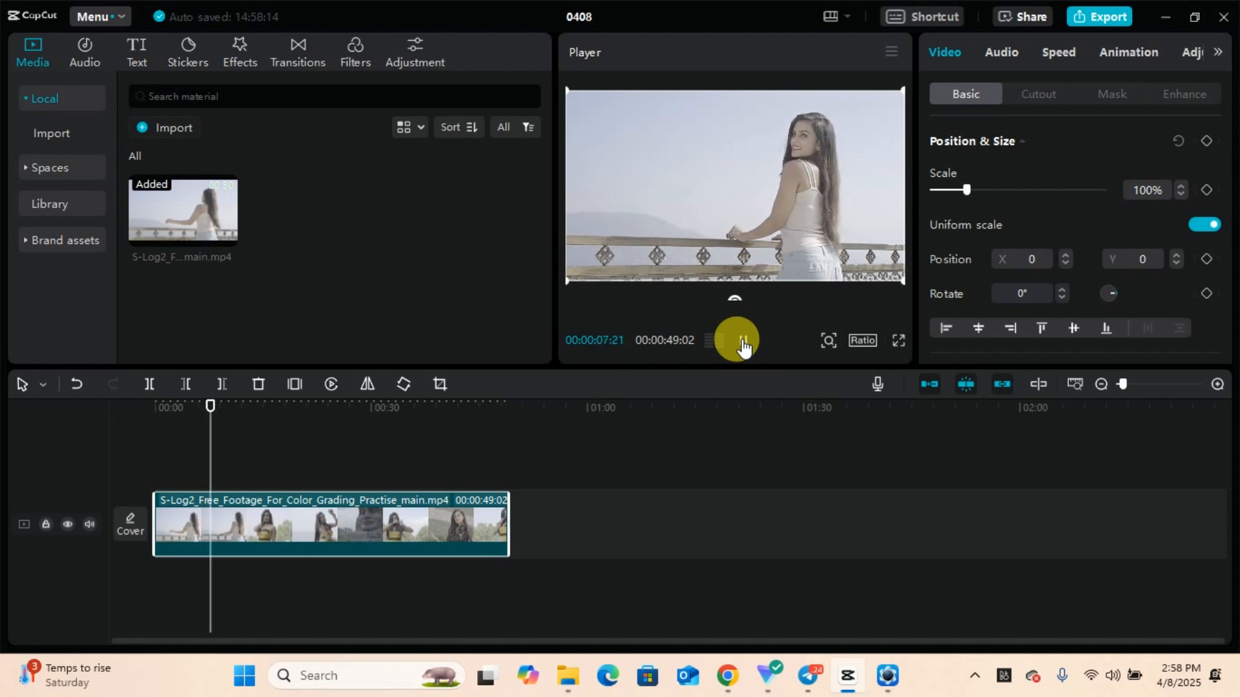
pyautogui.click(742, 342)
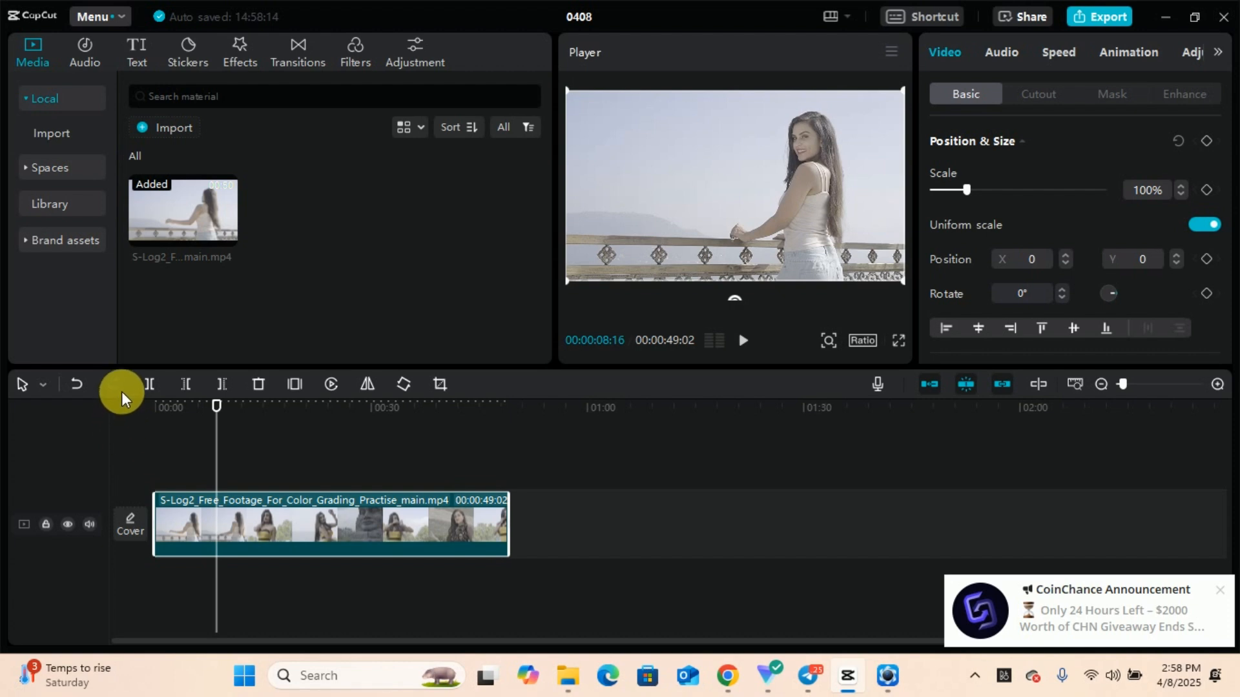
pyautogui.click(150, 383)
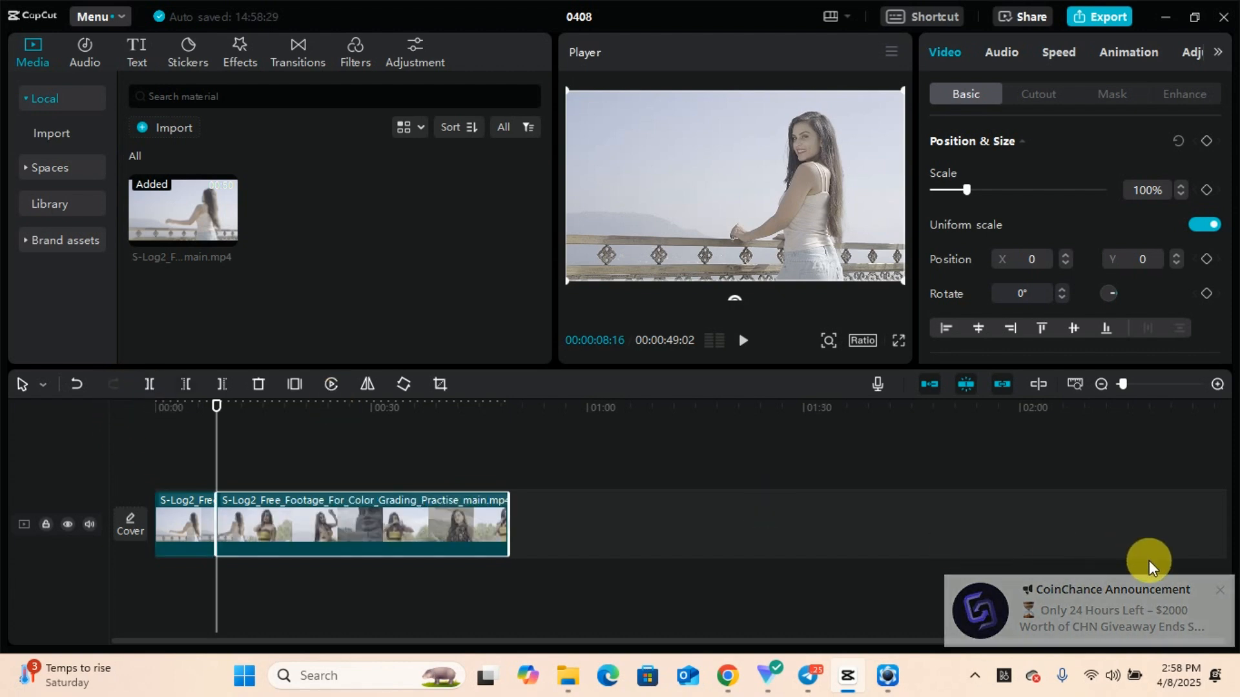
pyautogui.click(1220, 590)
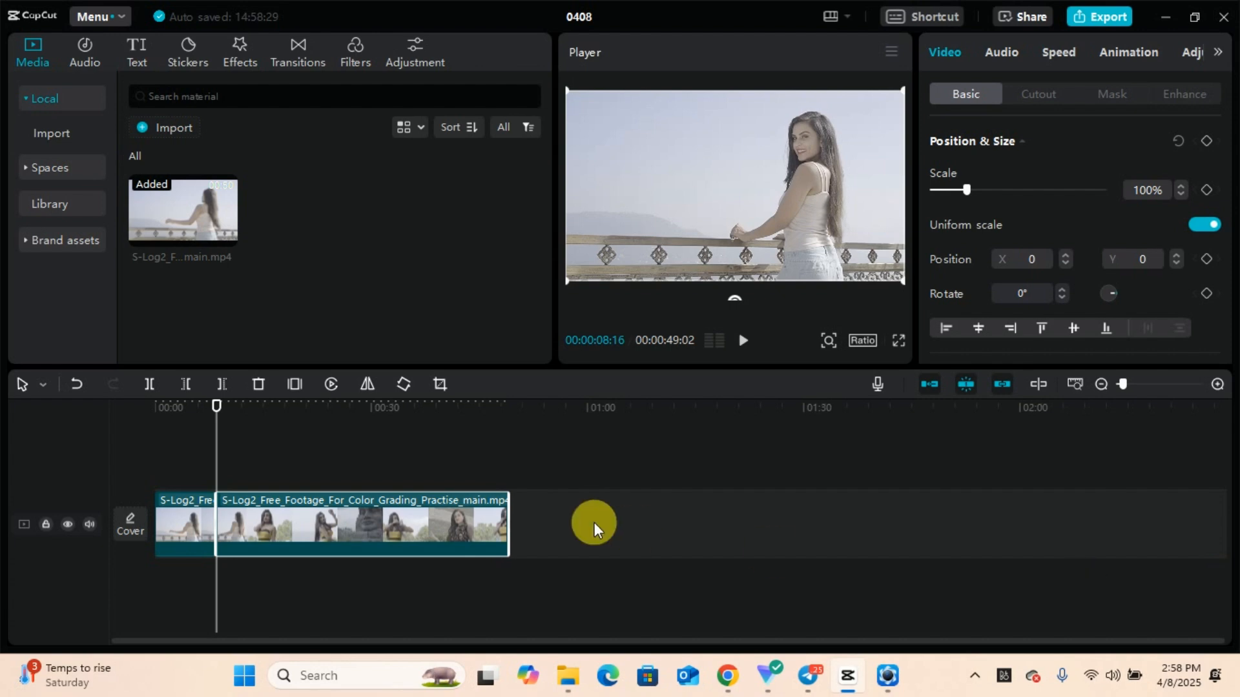
pyautogui.moveTo(393, 521)
pyautogui.mouseDown()
pyautogui.moveTo(487, 518)
pyautogui.moveTo(385, 520)
pyautogui.moveTo(405, 525)
pyautogui.mouseUp()
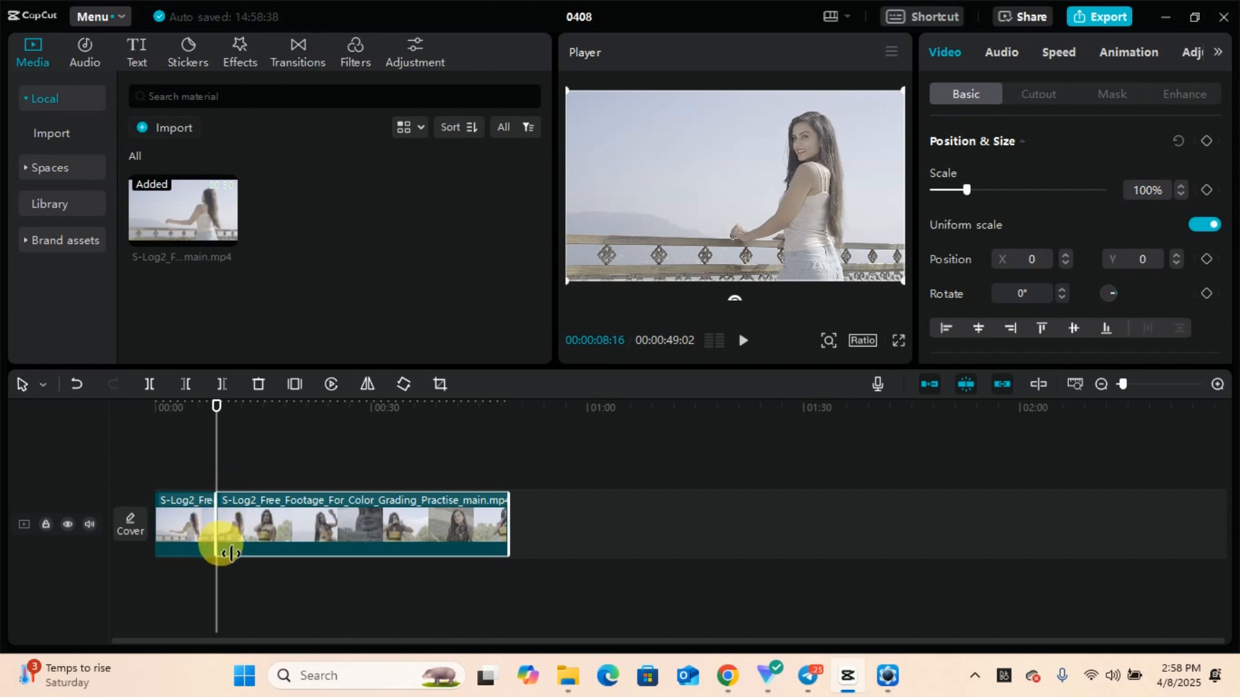
pyautogui.moveTo(266, 523)
pyautogui.mouseDown()
pyautogui.moveTo(289, 525)
pyautogui.moveTo(268, 525)
pyautogui.mouseUp()
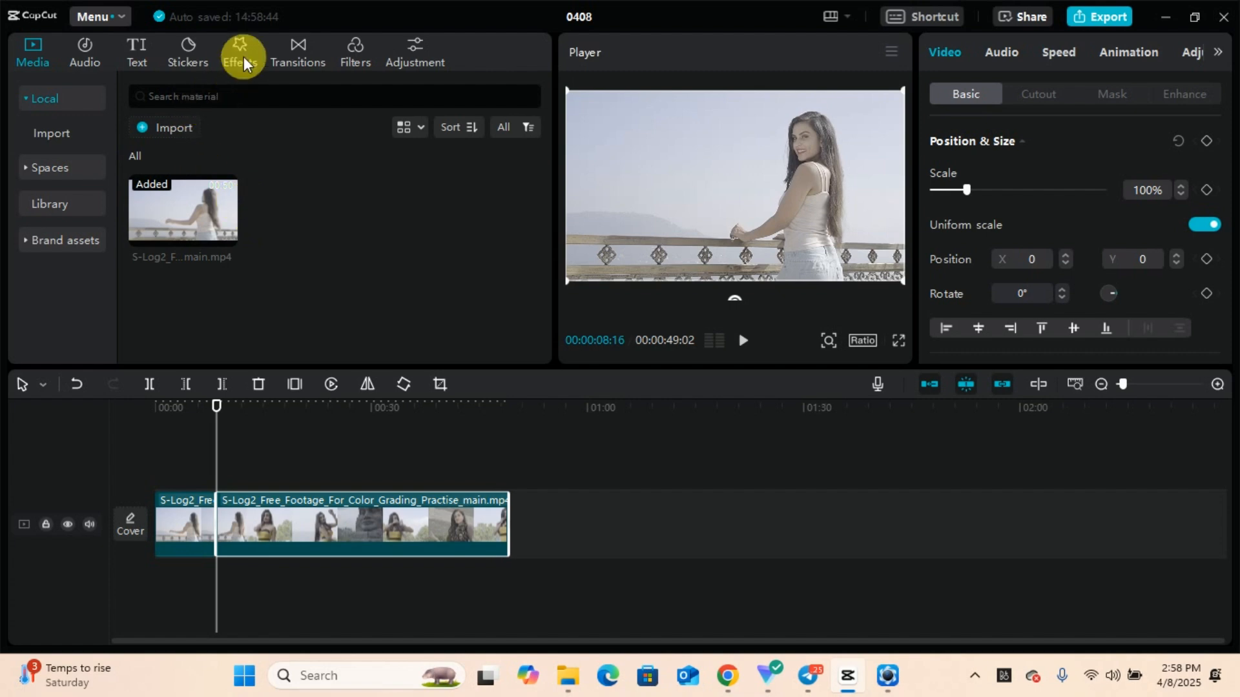
# Browse the Light Effects and Overlay transitions, and play the footage across the cut without a transition
pyautogui.click(306, 53)
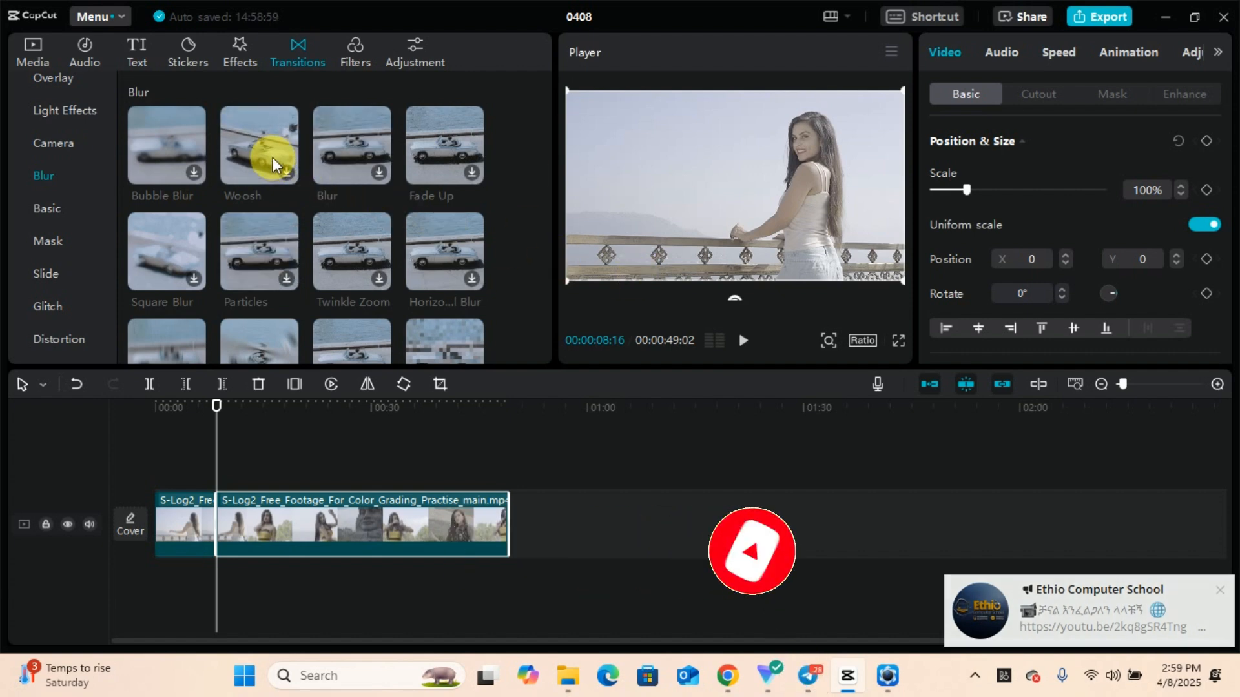
pyautogui.click(87, 108)
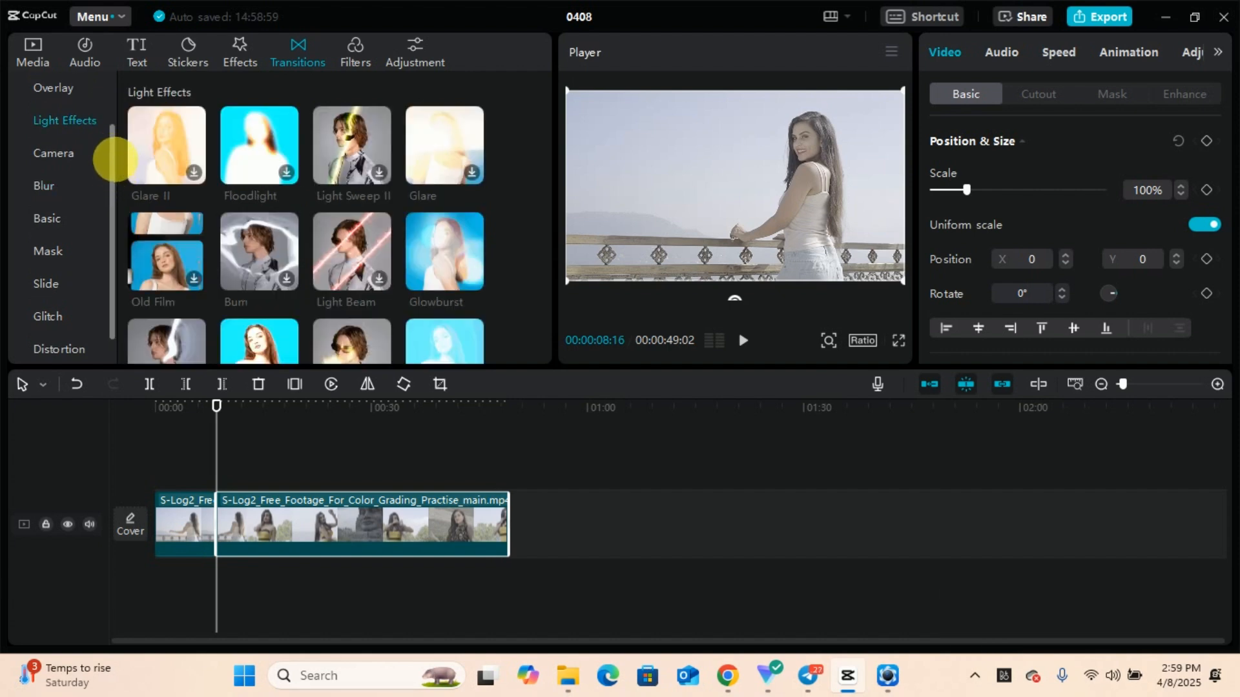
pyautogui.scroll(1, 111, 158)
pyautogui.click(61, 132)
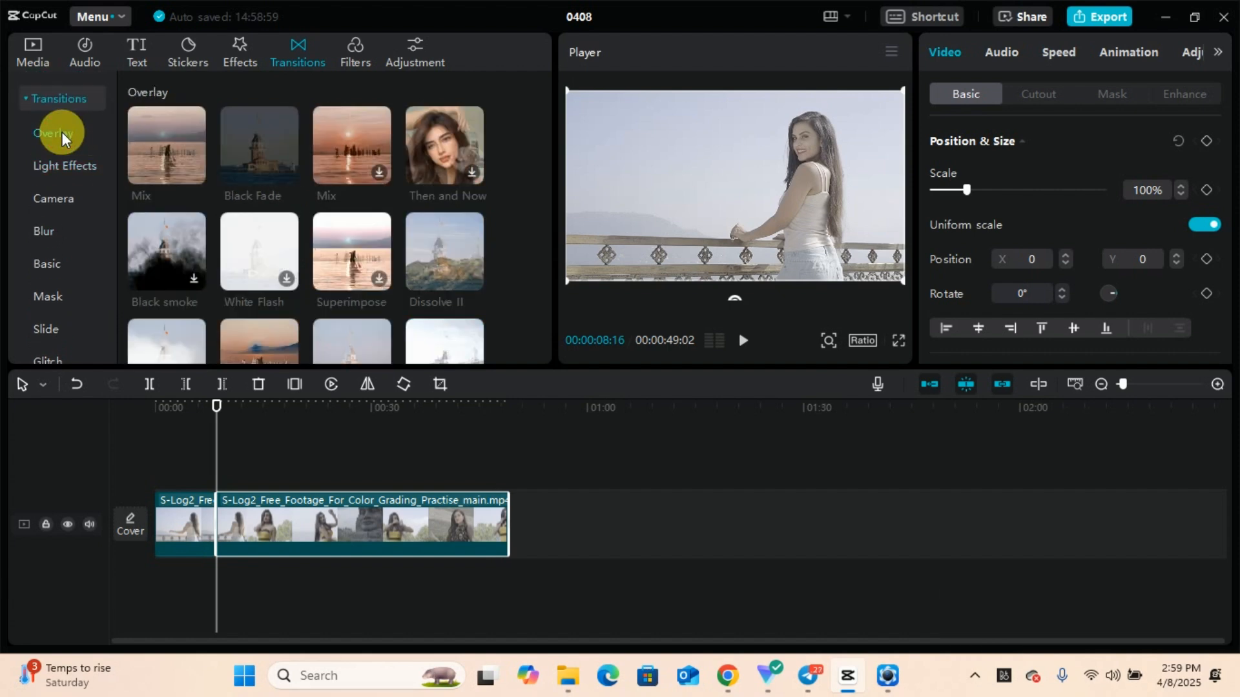
pyautogui.click(164, 253)
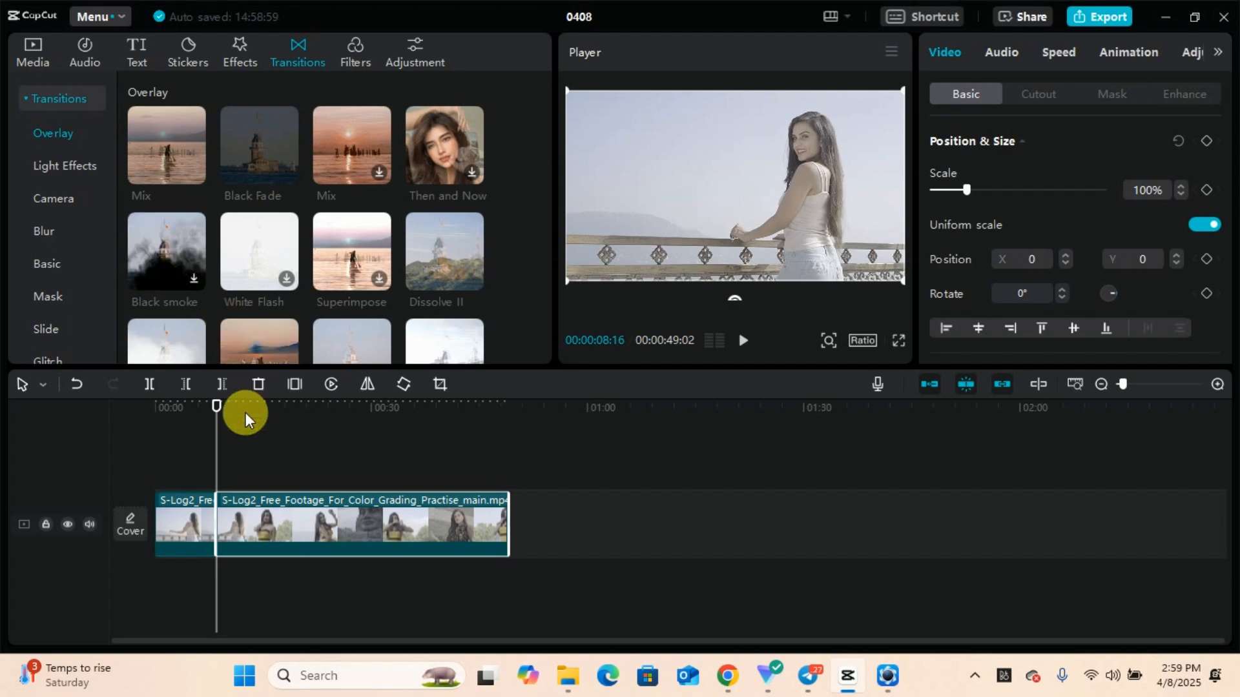
pyautogui.moveTo(220, 407); pyautogui.dragTo(208, 404)
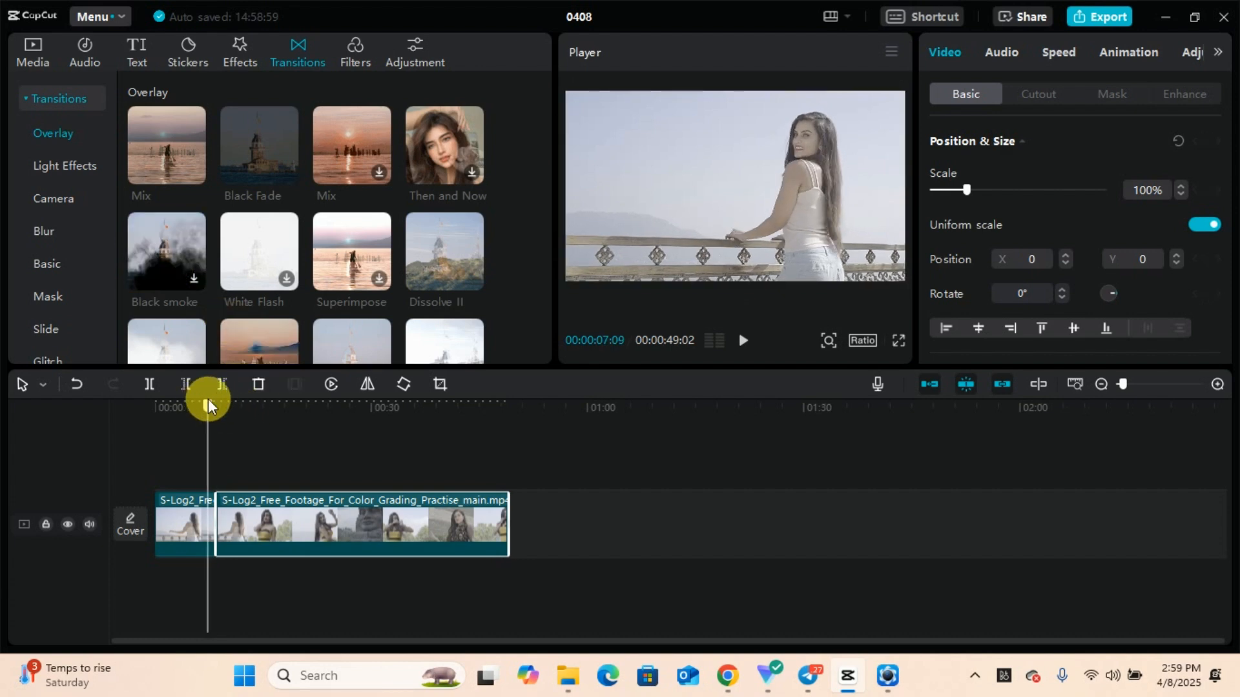
pyautogui.click(746, 342)
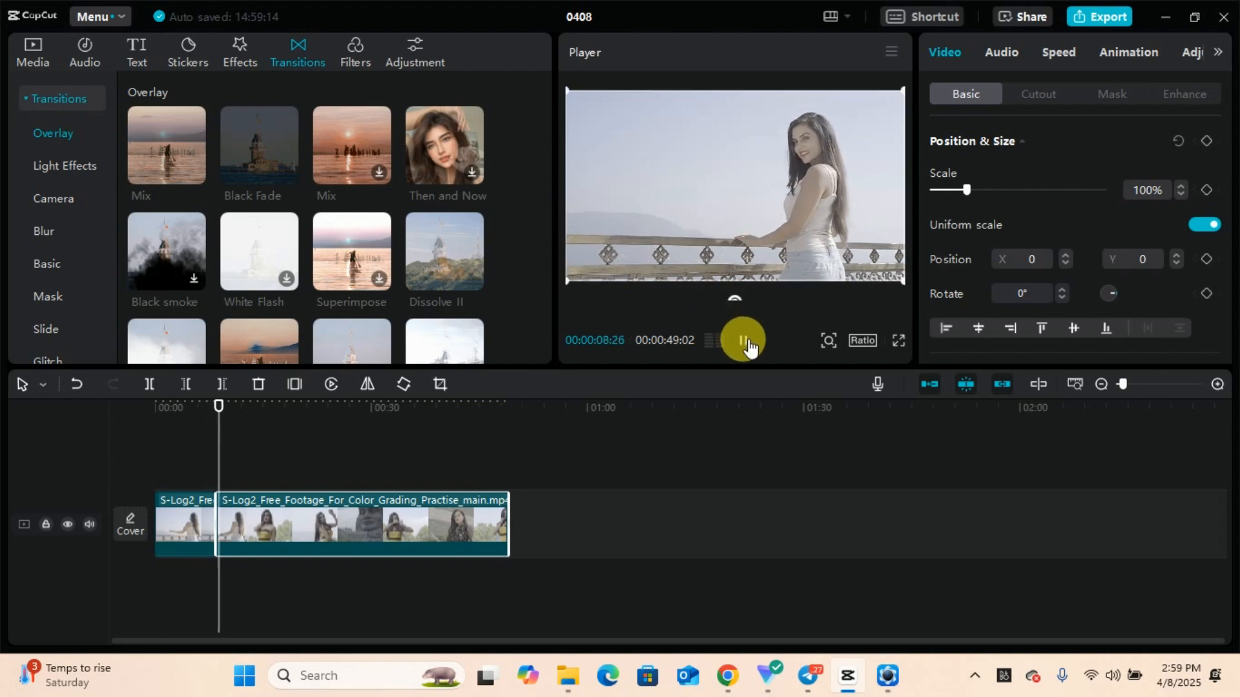
pyautogui.click(745, 342)
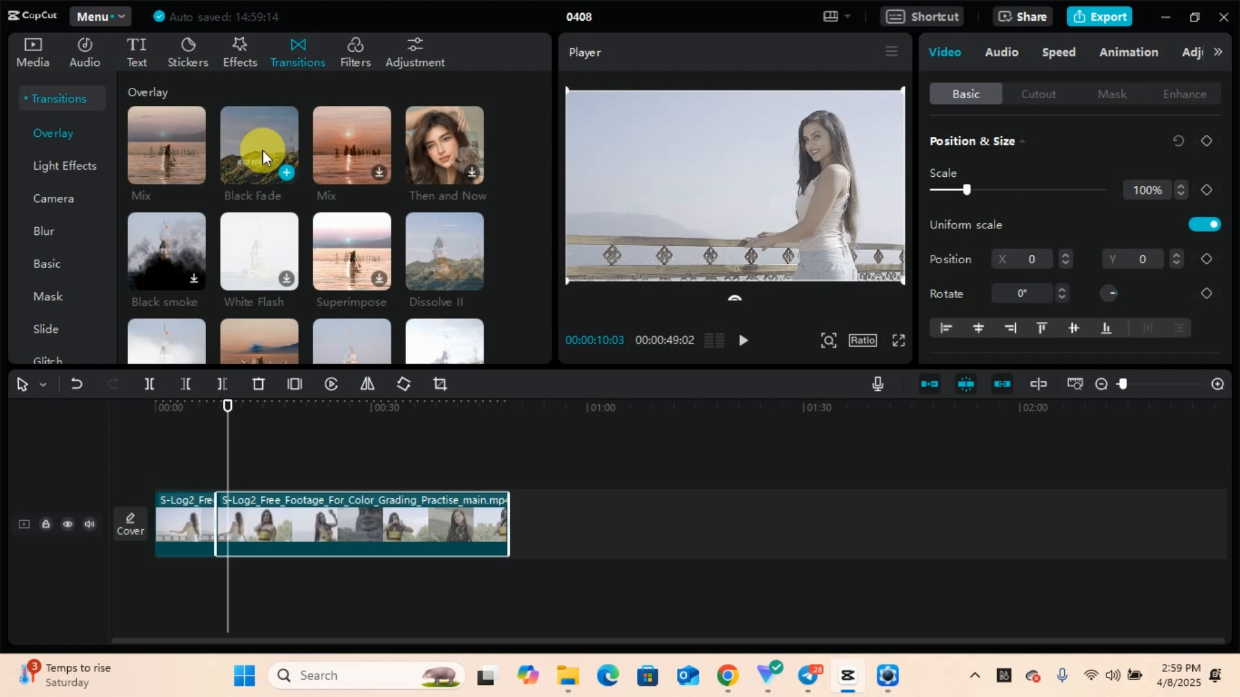
# Apply the Black Fade overlay transition at the cut between the two clips and preview it
pyautogui.moveTo(263, 150)
pyautogui.mouseDown()
pyautogui.moveTo(255, 567)
pyautogui.moveTo(264, 595)
pyautogui.moveTo(249, 603)
pyautogui.moveTo(213, 524)
pyautogui.mouseUp()
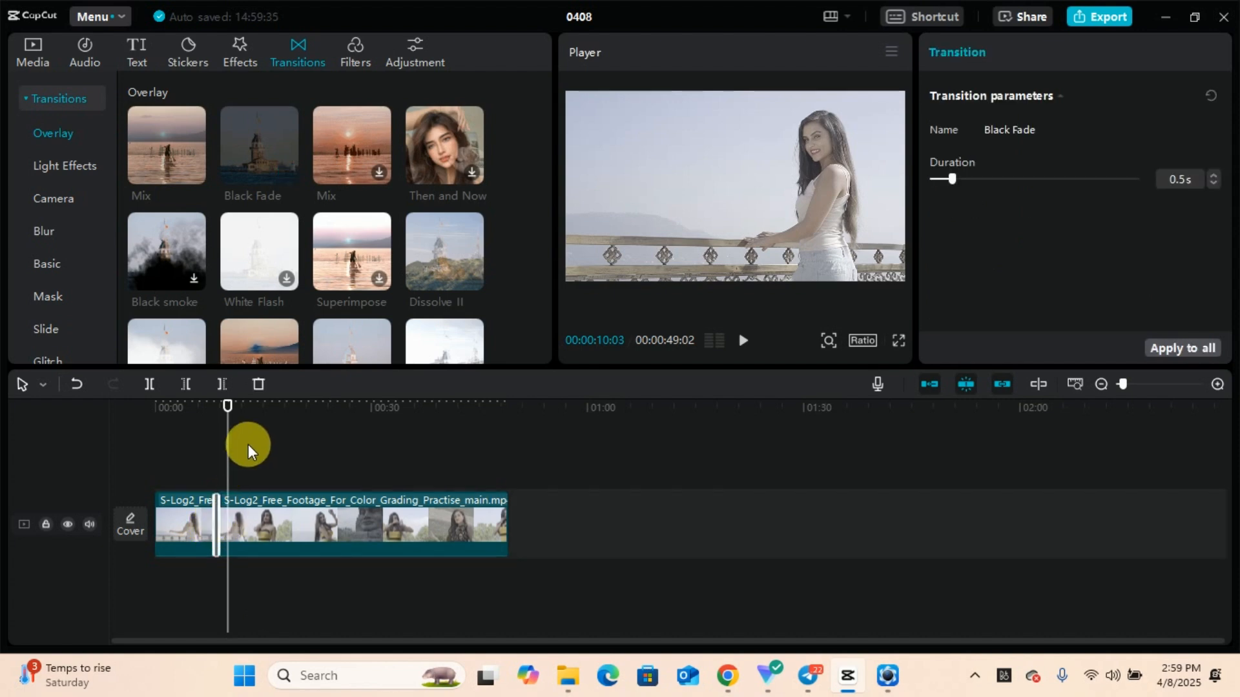
pyautogui.moveTo(230, 405)
pyautogui.mouseDown()
pyautogui.moveTo(239, 412)
pyautogui.moveTo(207, 404)
pyautogui.mouseUp()
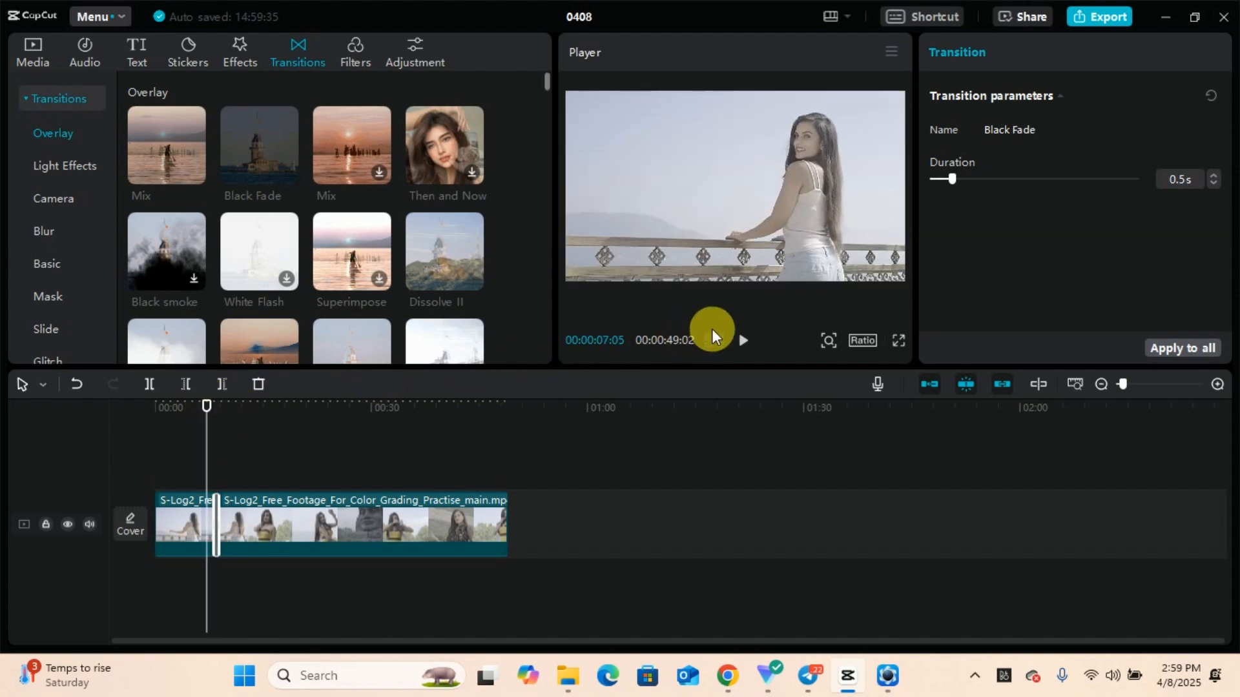
pyautogui.click(751, 347)
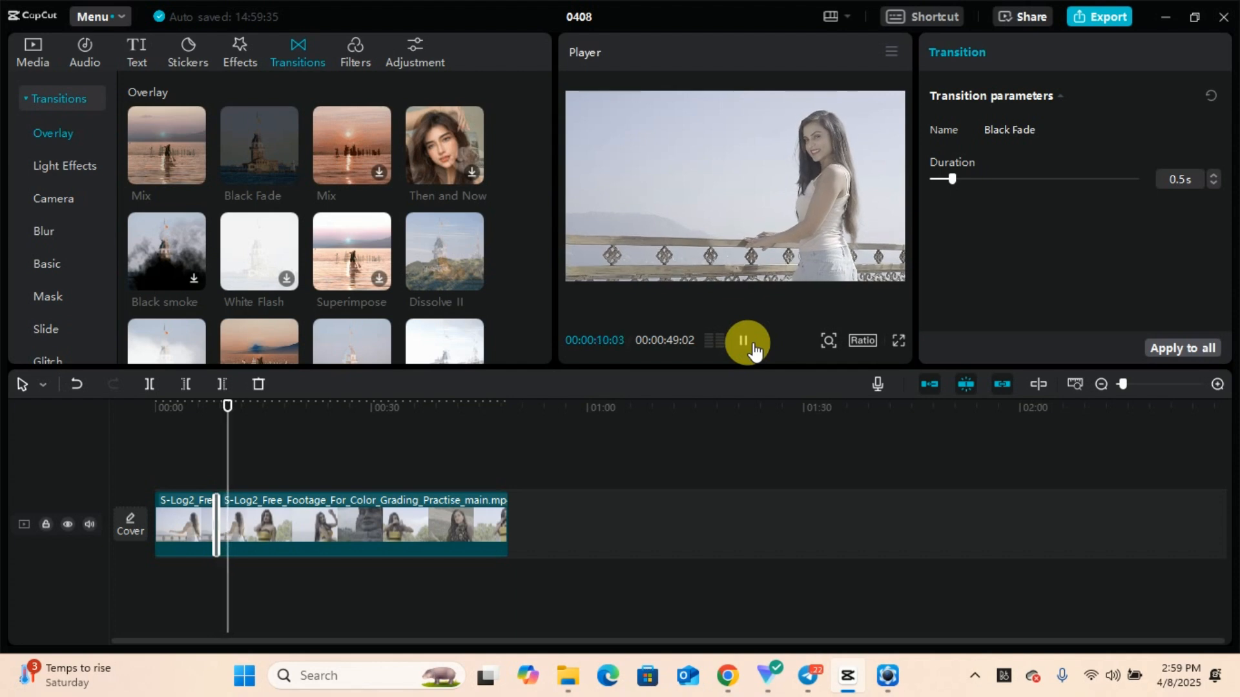
pyautogui.click(743, 340)
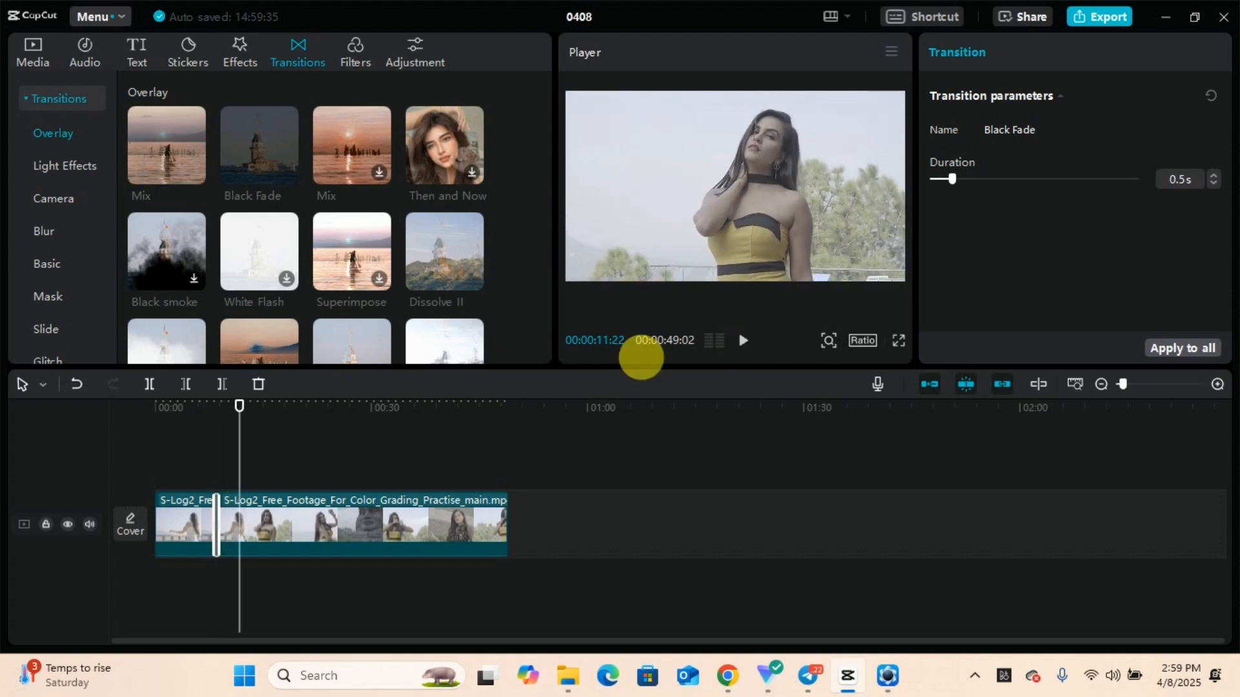
pyautogui.moveTo(250, 419); pyautogui.dragTo(220, 409)
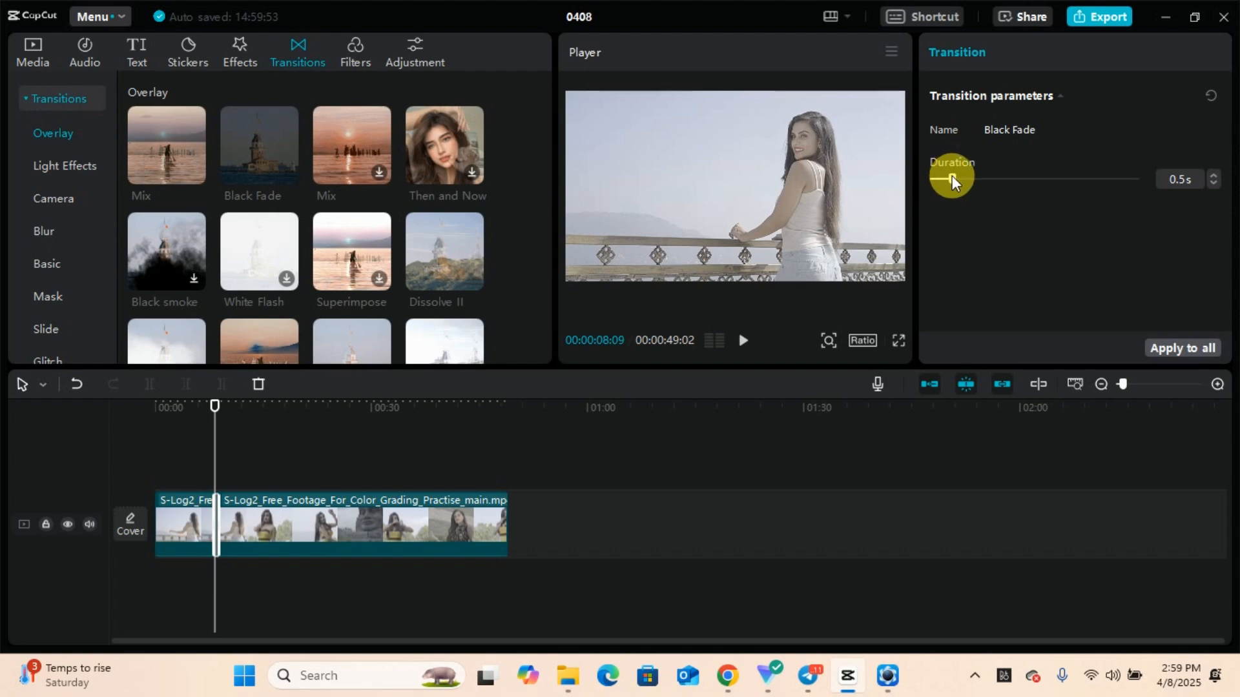
# Set the Black Fade transition's duration to 3.3 s and play the footage through it
pyautogui.moveTo(974, 171); pyautogui.dragTo(1087, 170)
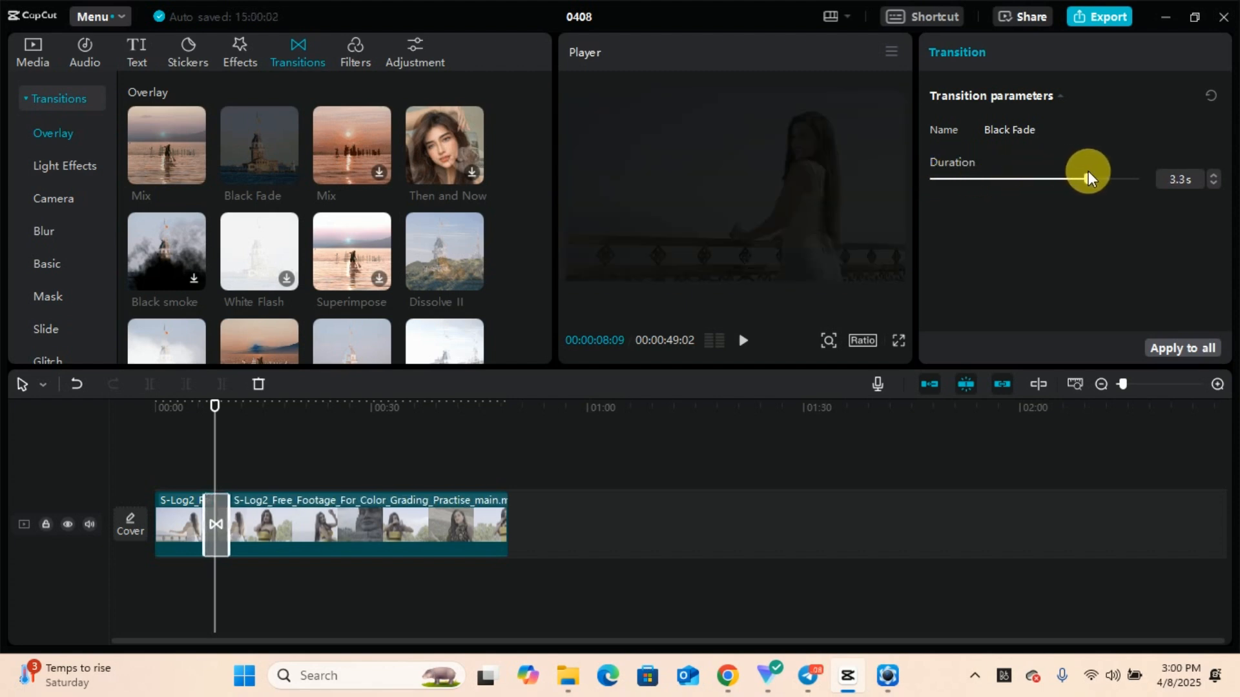
pyautogui.moveTo(214, 406); pyautogui.dragTo(197, 410)
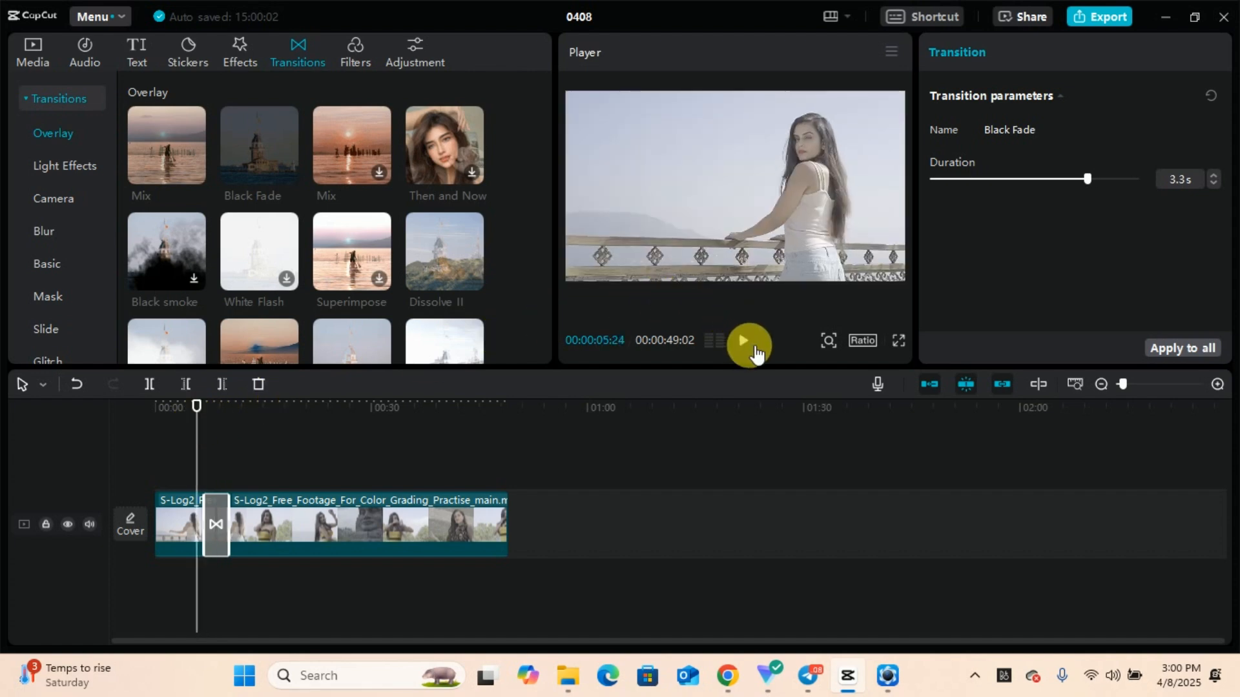
pyautogui.click(743, 340)
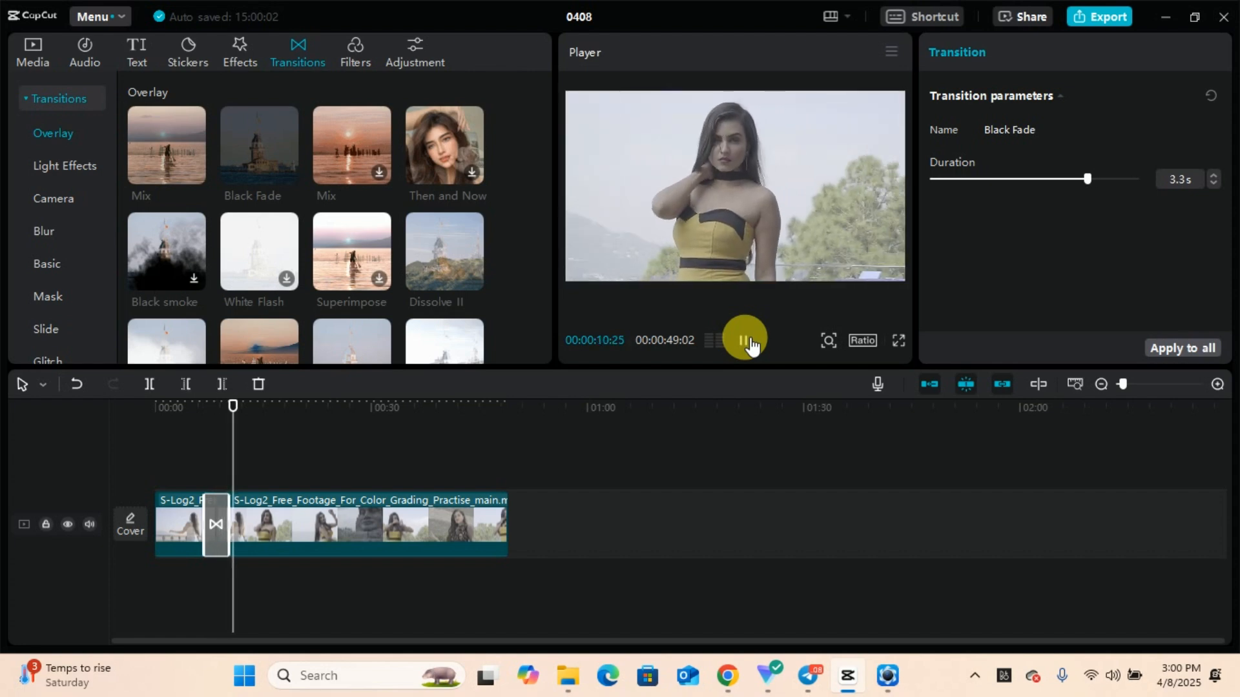
# Delete the Black Fade transition from the cut between the two clips
pyautogui.moveTo(258, 413); pyautogui.dragTo(216, 414)
pyautogui.click(215, 503)
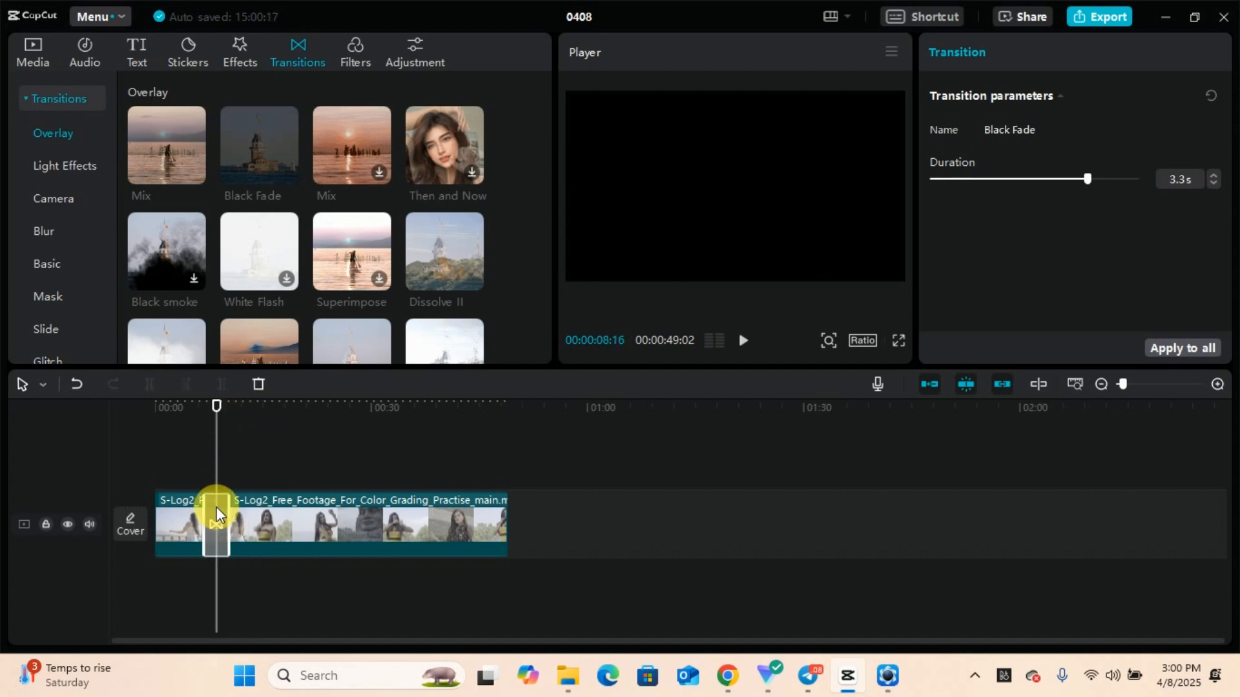
pyautogui.press('Delete')
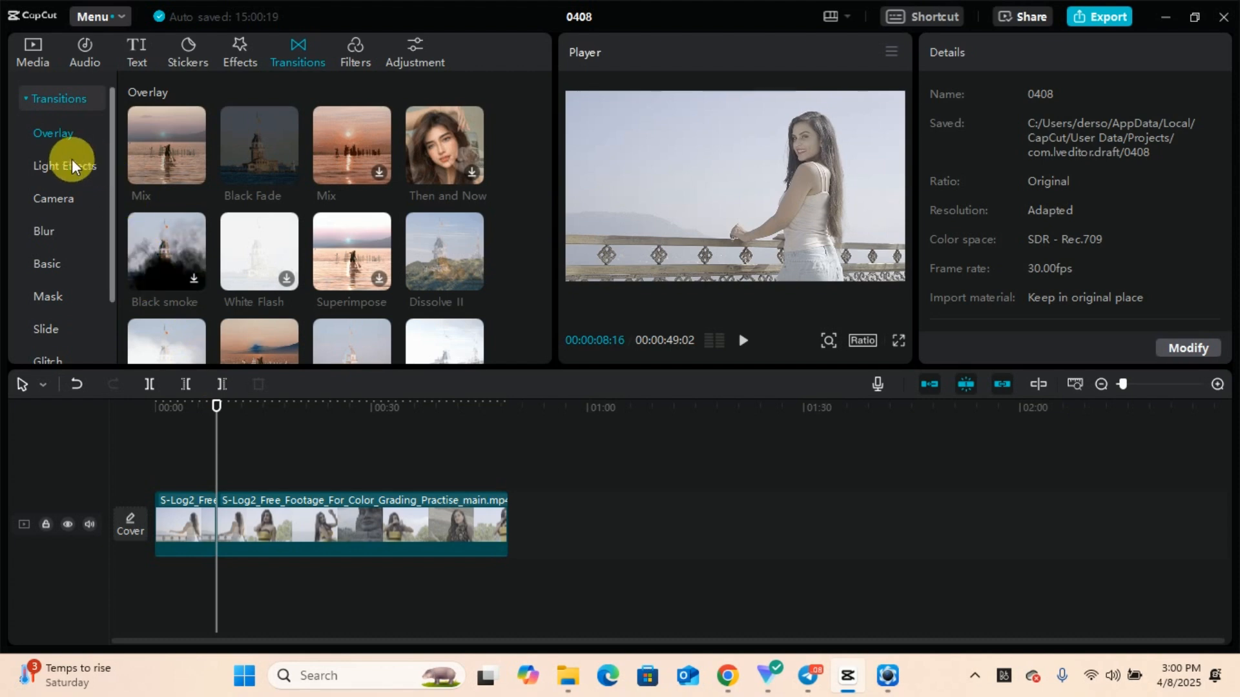
# Apply the Particles blur transition at the cut between the two clips and set its duration to 1.8 s
pyautogui.click(60, 195)
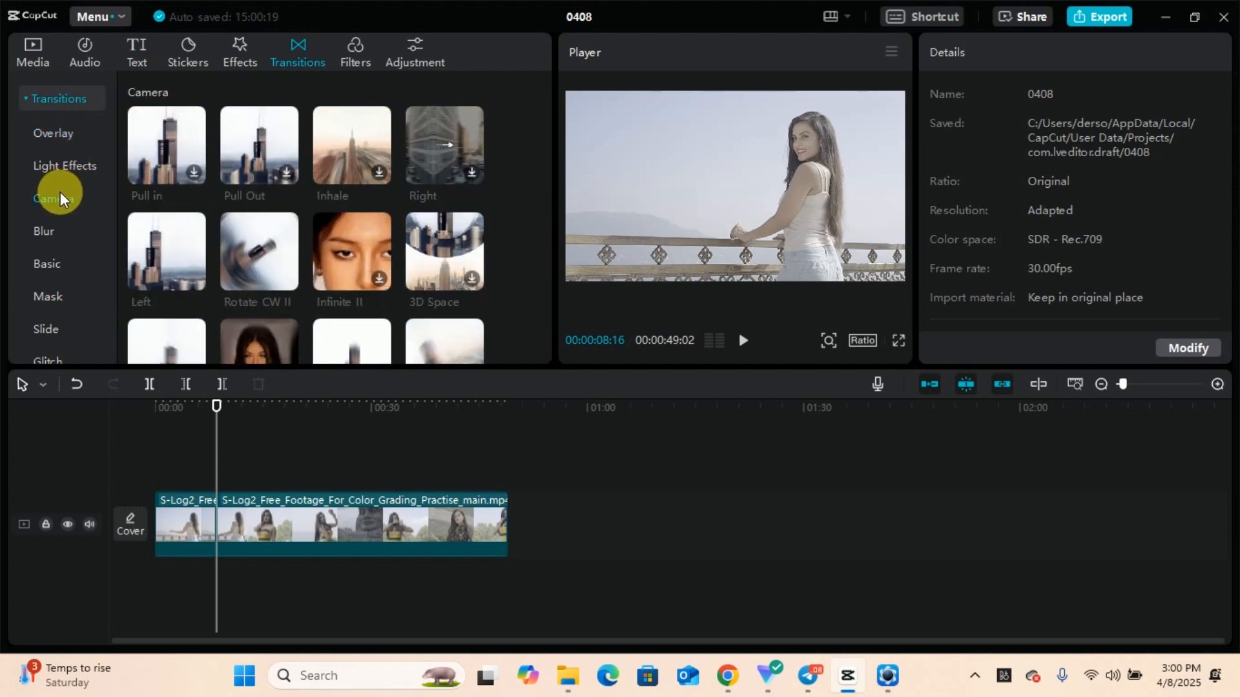
pyautogui.click(72, 166)
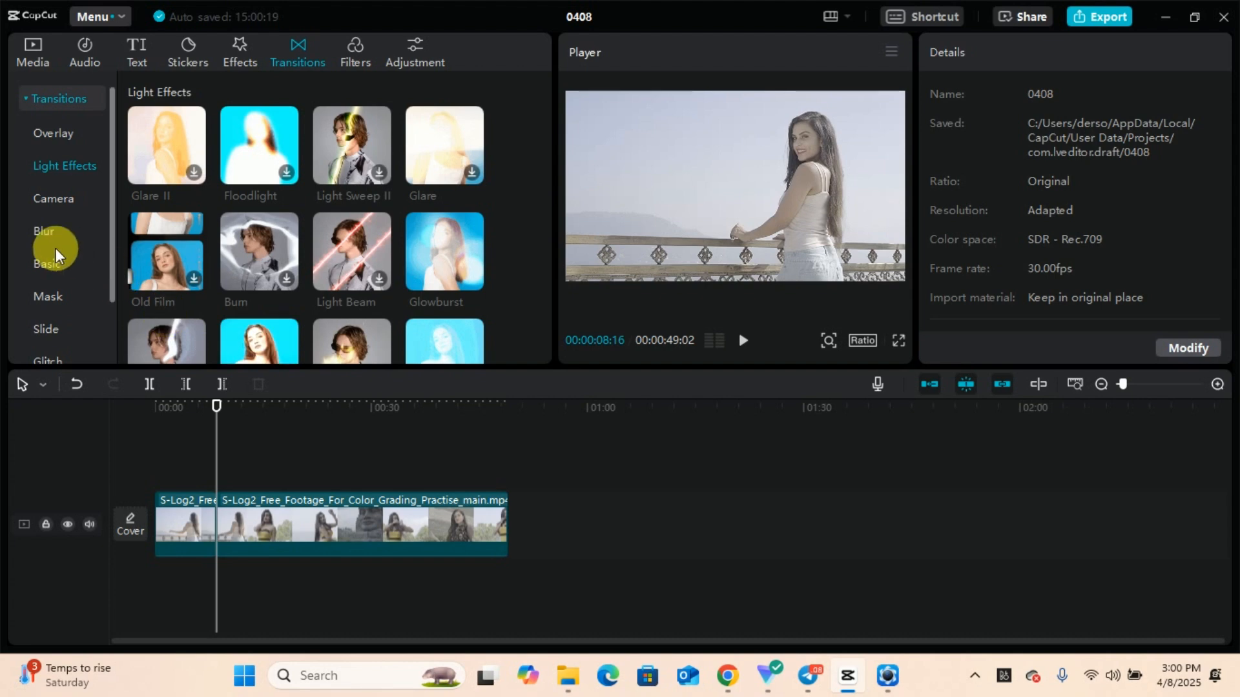
pyautogui.click(49, 231)
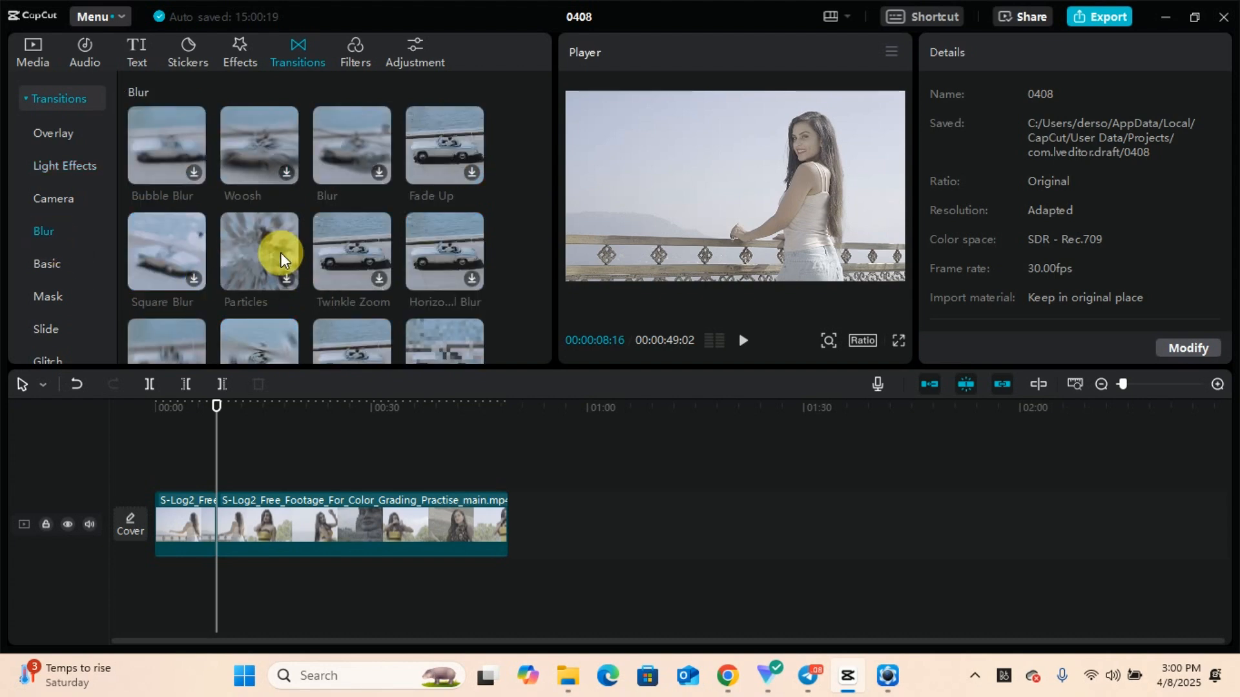
pyautogui.moveTo(277, 243); pyautogui.dragTo(216, 517)
pyautogui.moveTo(951, 178); pyautogui.dragTo(1017, 178)
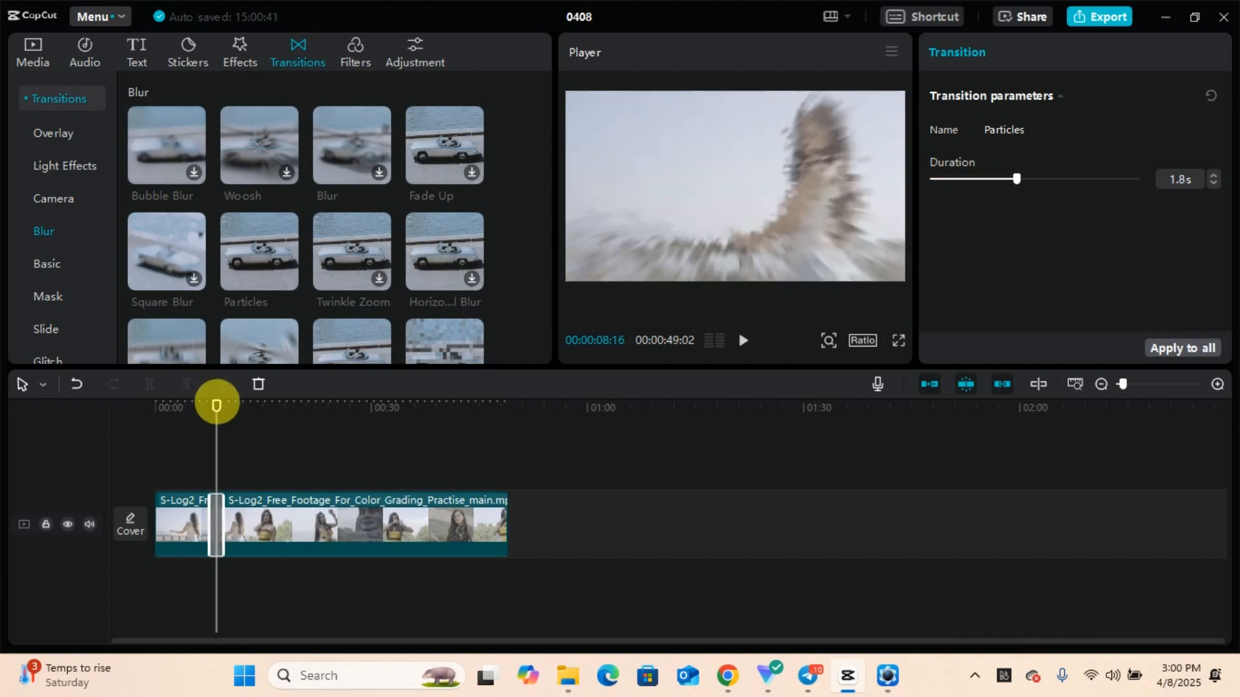
# Preview the Particles transition from just before the cut and remove it from between the clips
pyautogui.moveTo(217, 402); pyautogui.dragTo(200, 402)
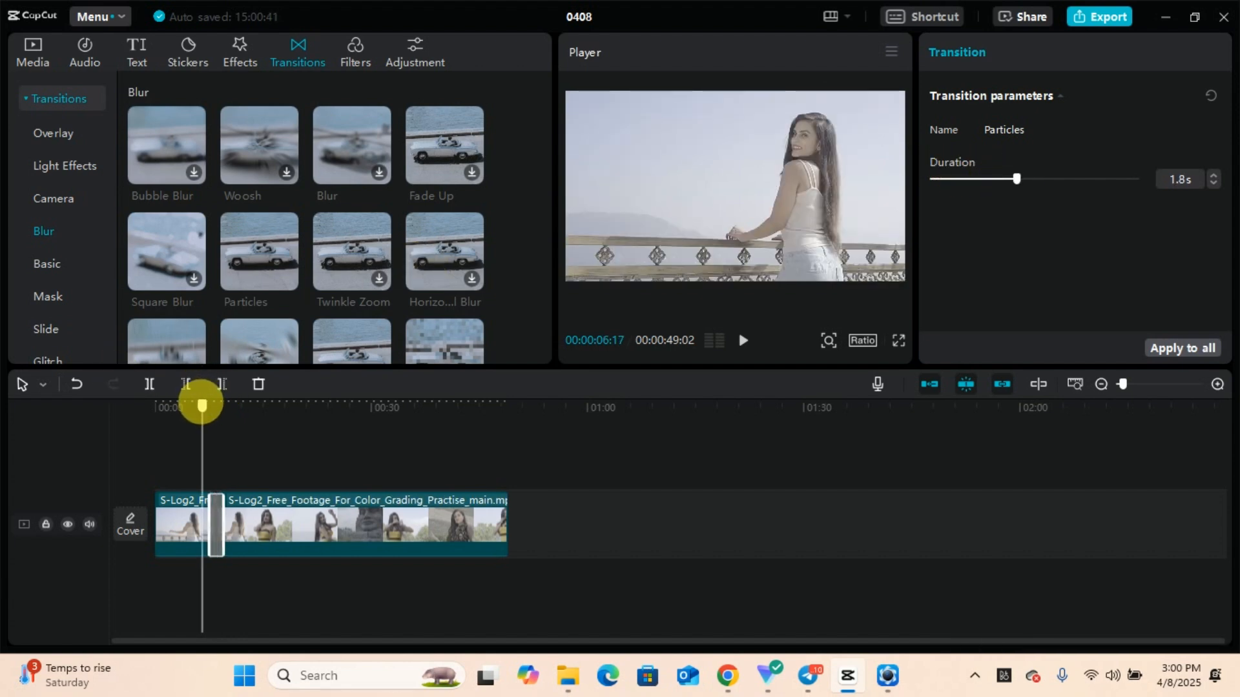
pyautogui.click(742, 340)
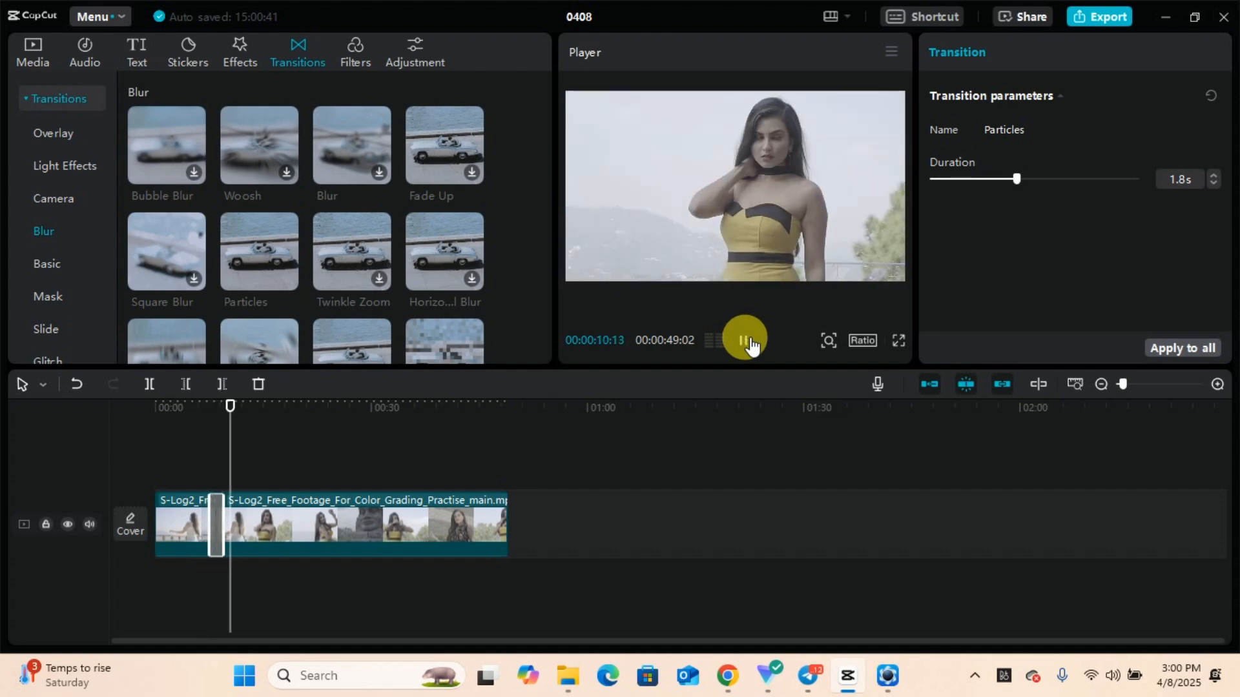
pyautogui.click(749, 346)
pyautogui.press('Delete')
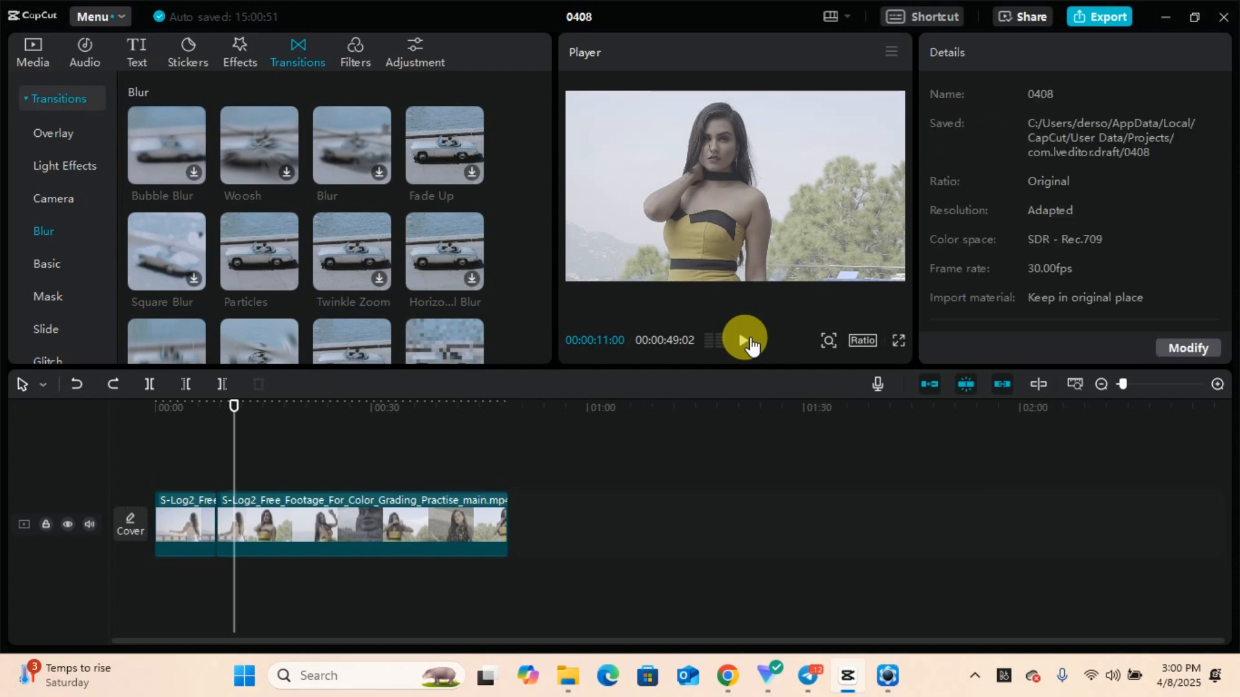
# Apply the Cube transition from the Slide category at the cut between the two clips and set its duration to 1.9 s
pyautogui.click(49, 331)
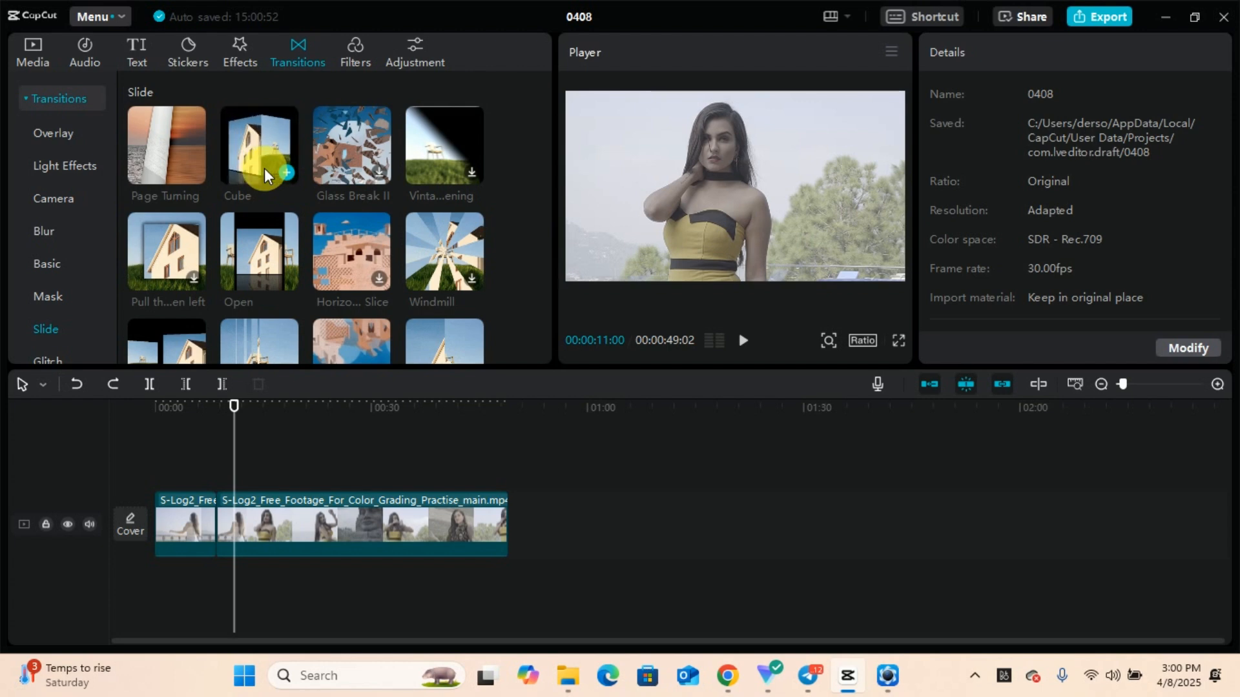
pyautogui.moveTo(265, 167); pyautogui.dragTo(287, 404)
pyautogui.moveTo(253, 568); pyautogui.dragTo(215, 527)
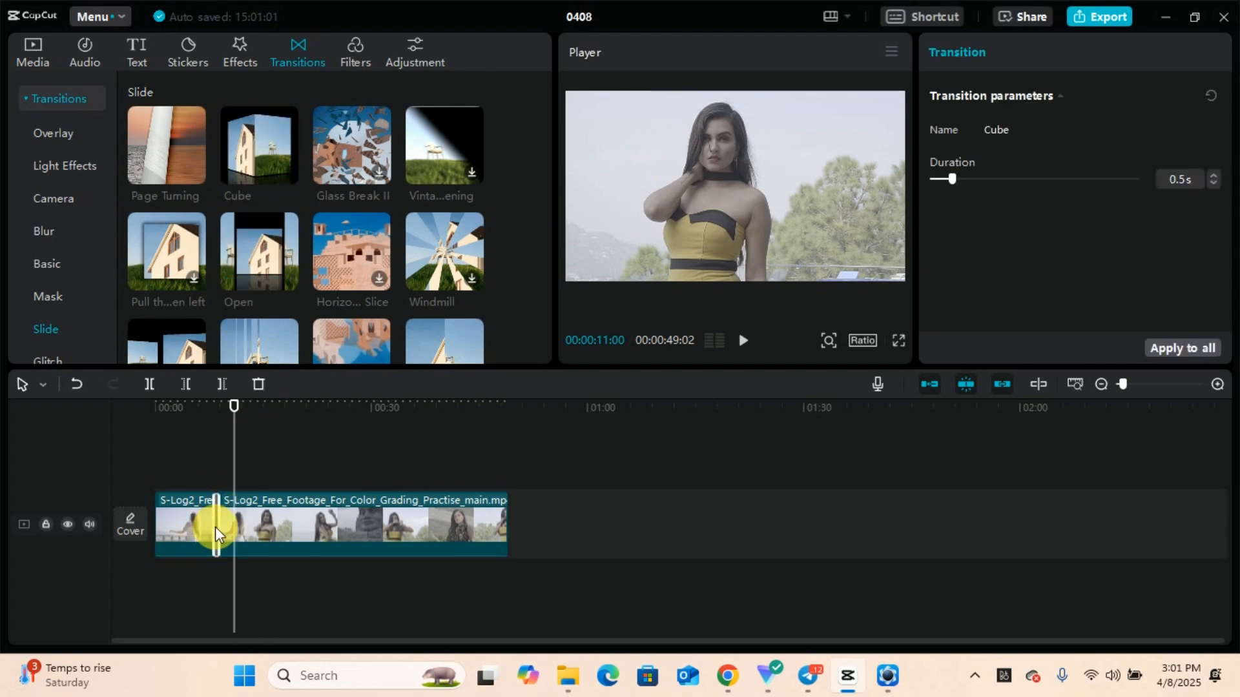
pyautogui.moveTo(967, 183); pyautogui.dragTo(1017, 179)
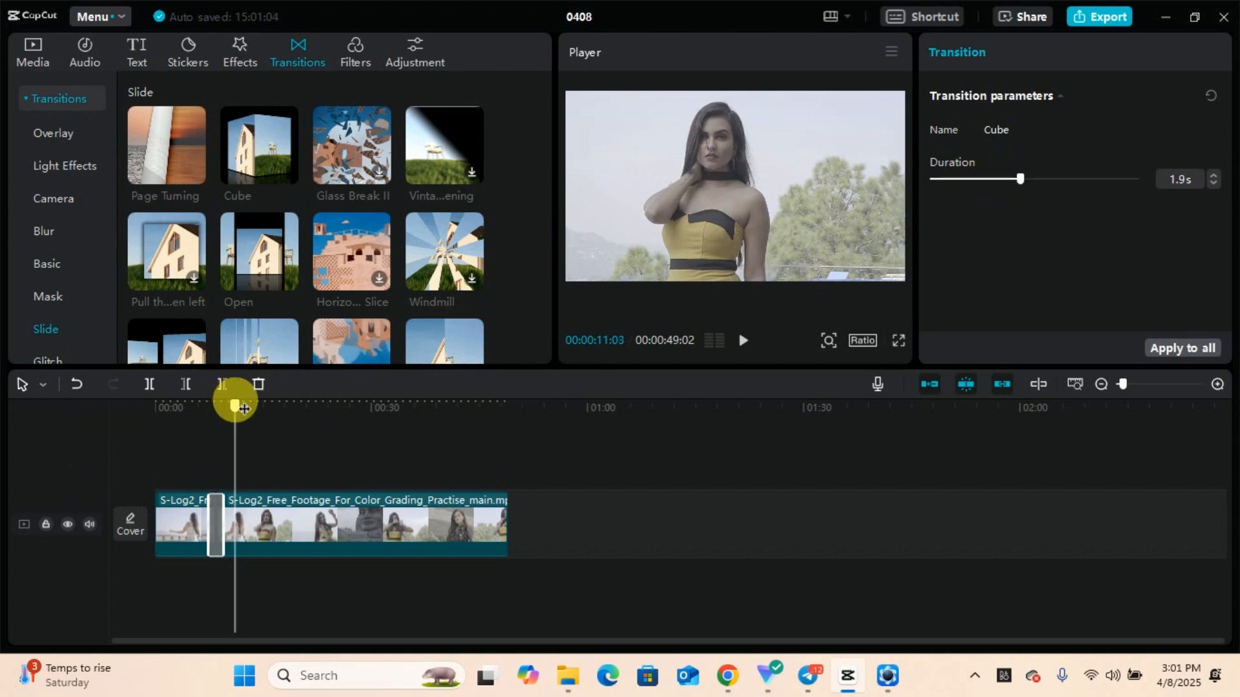
# Preview the Cube transition by playing the footage from 00:00:06:01 through the cut
pyautogui.moveTo(233, 403); pyautogui.dragTo(197, 401)
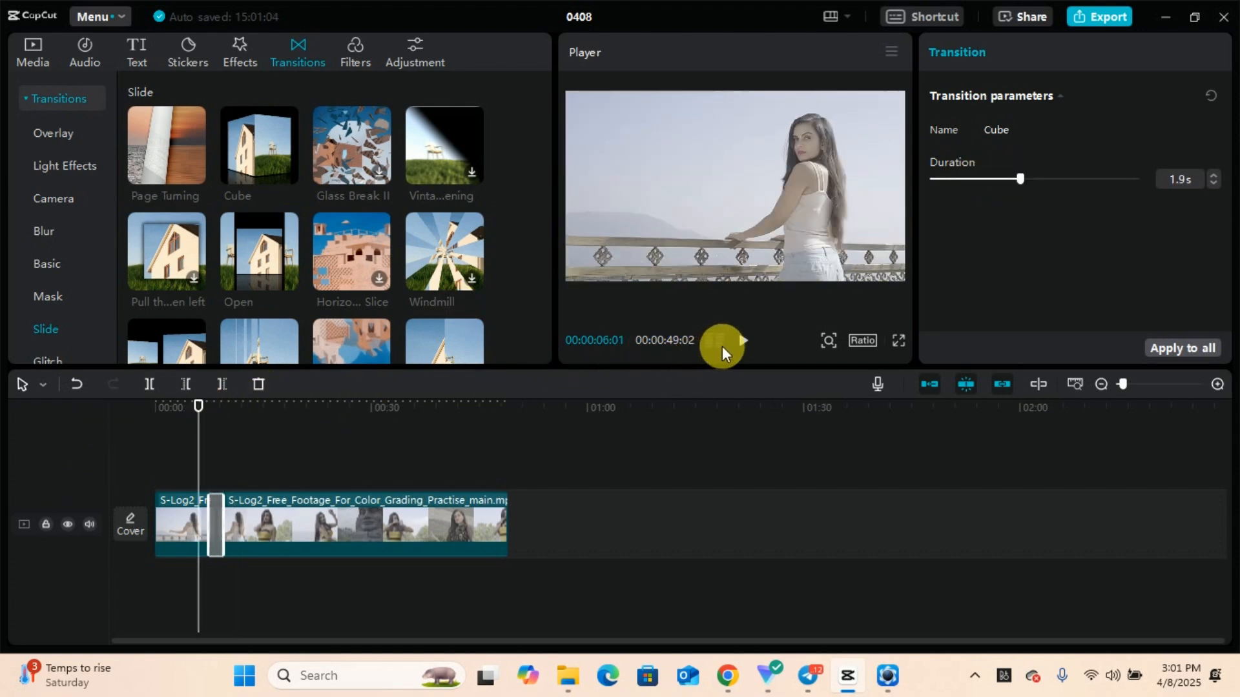
pyautogui.click(743, 340)
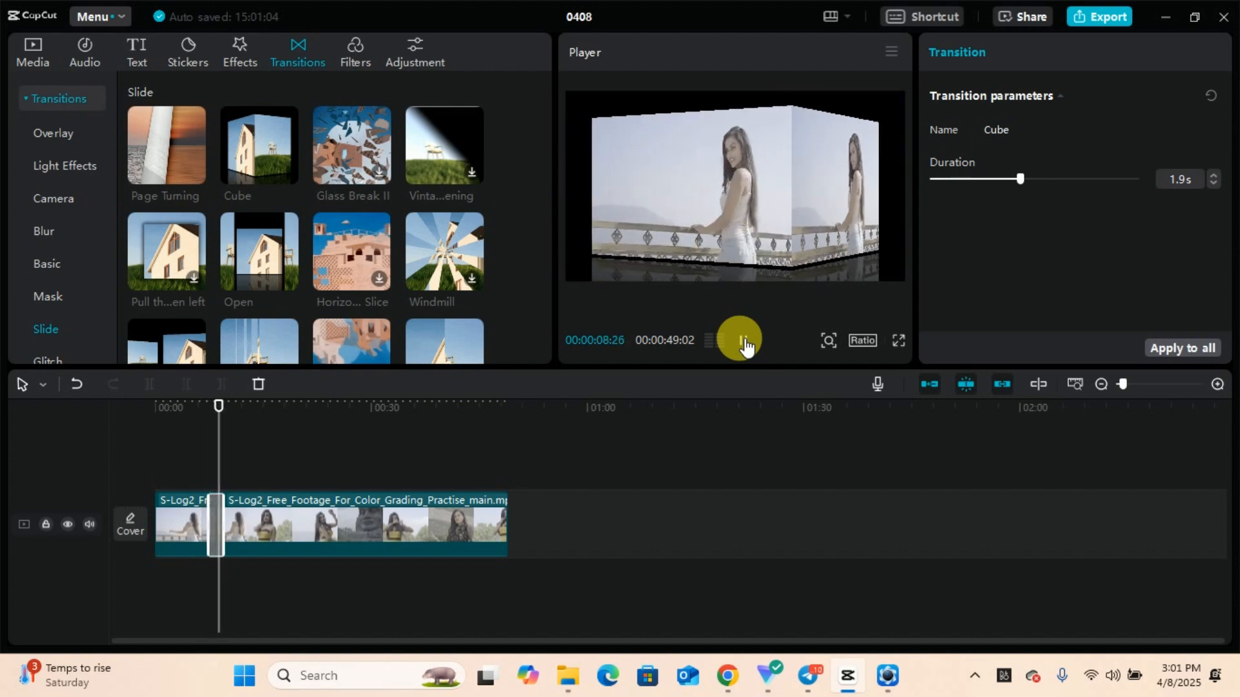
pyautogui.click(744, 343)
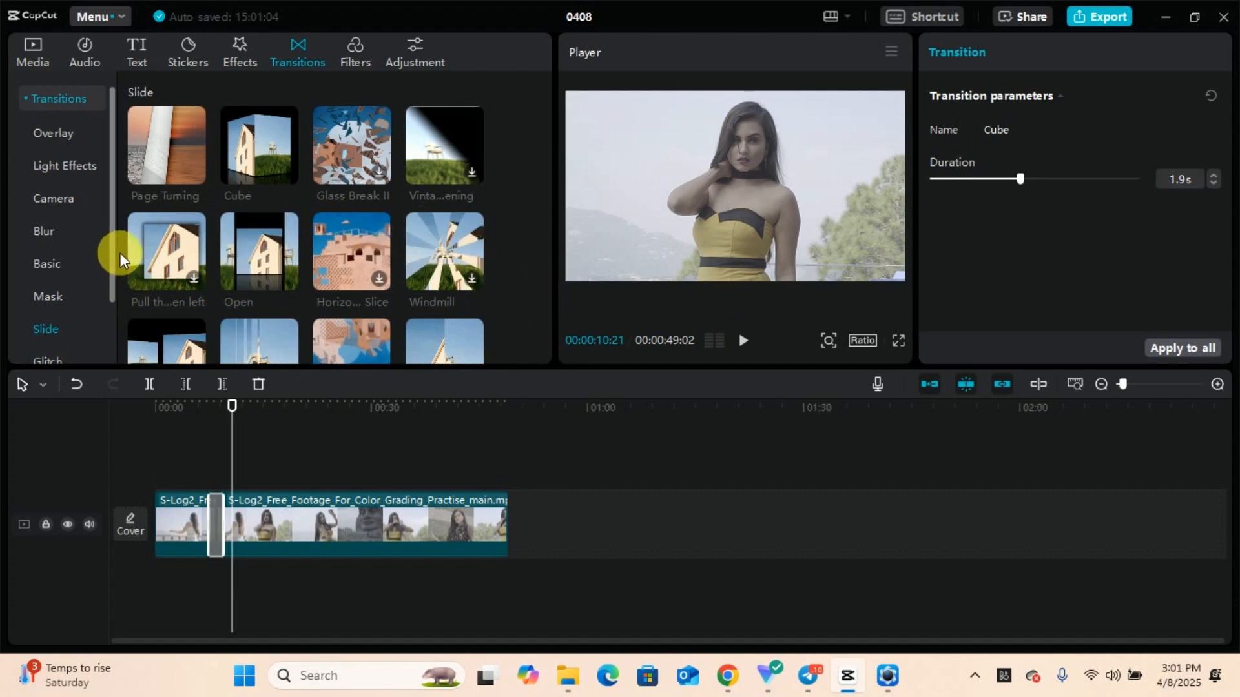
# Browse the Glitch, Distortion and Basic transition categories
pyautogui.scroll(-1, 110, 289)
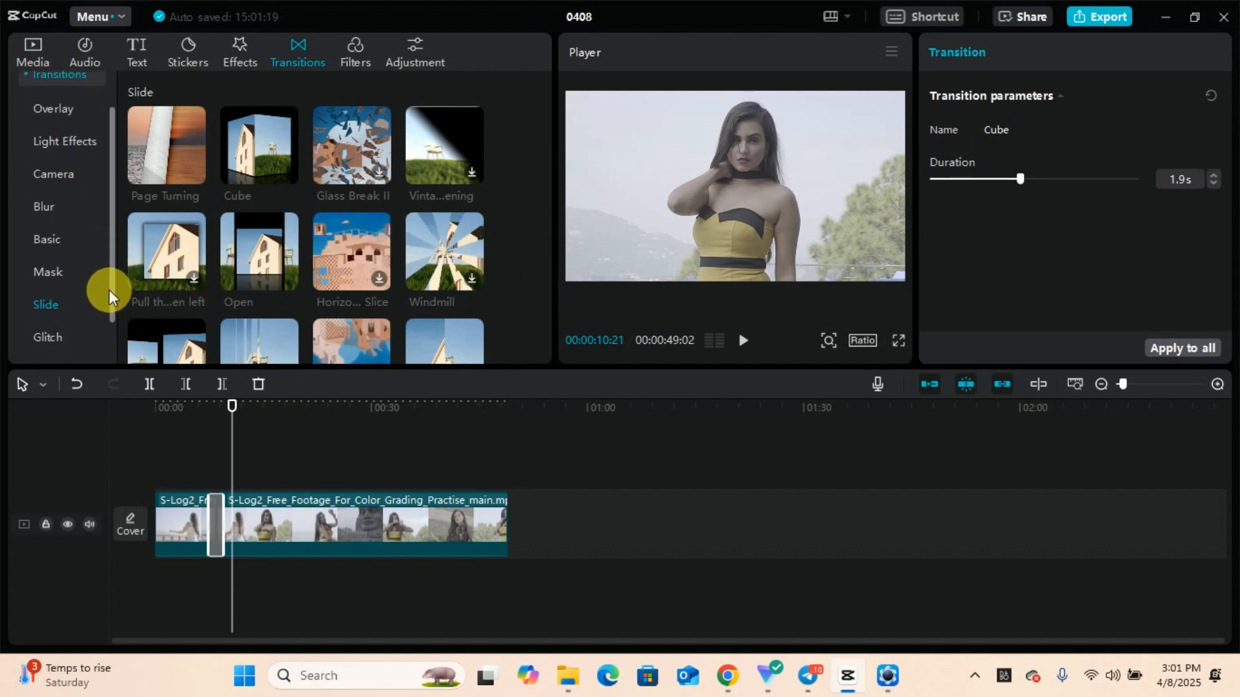
pyautogui.scroll(-1, 108, 304)
pyautogui.click(52, 302)
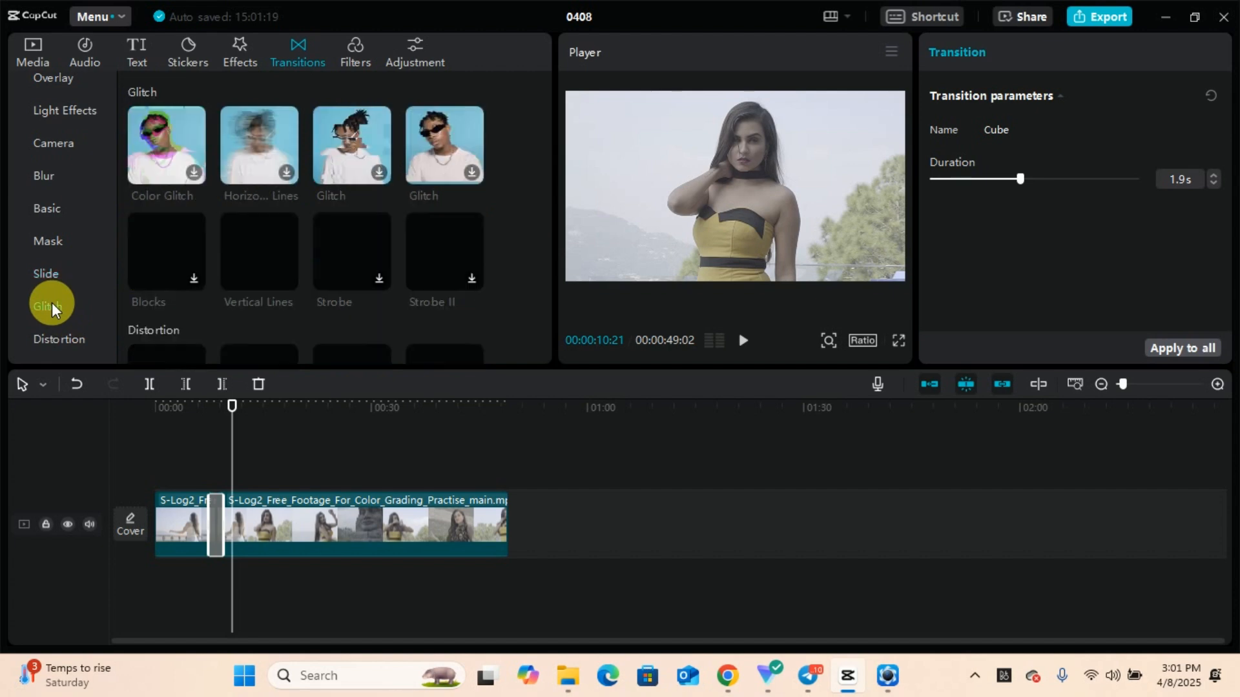
pyautogui.click(63, 345)
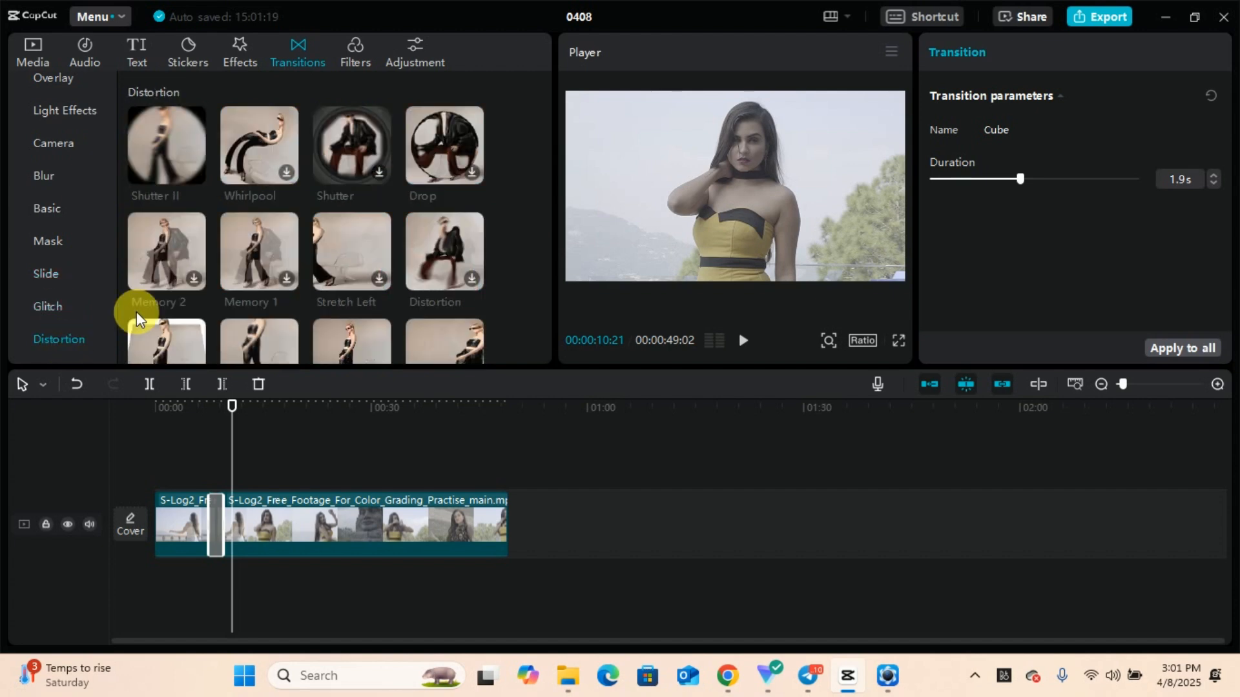
pyautogui.click(48, 210)
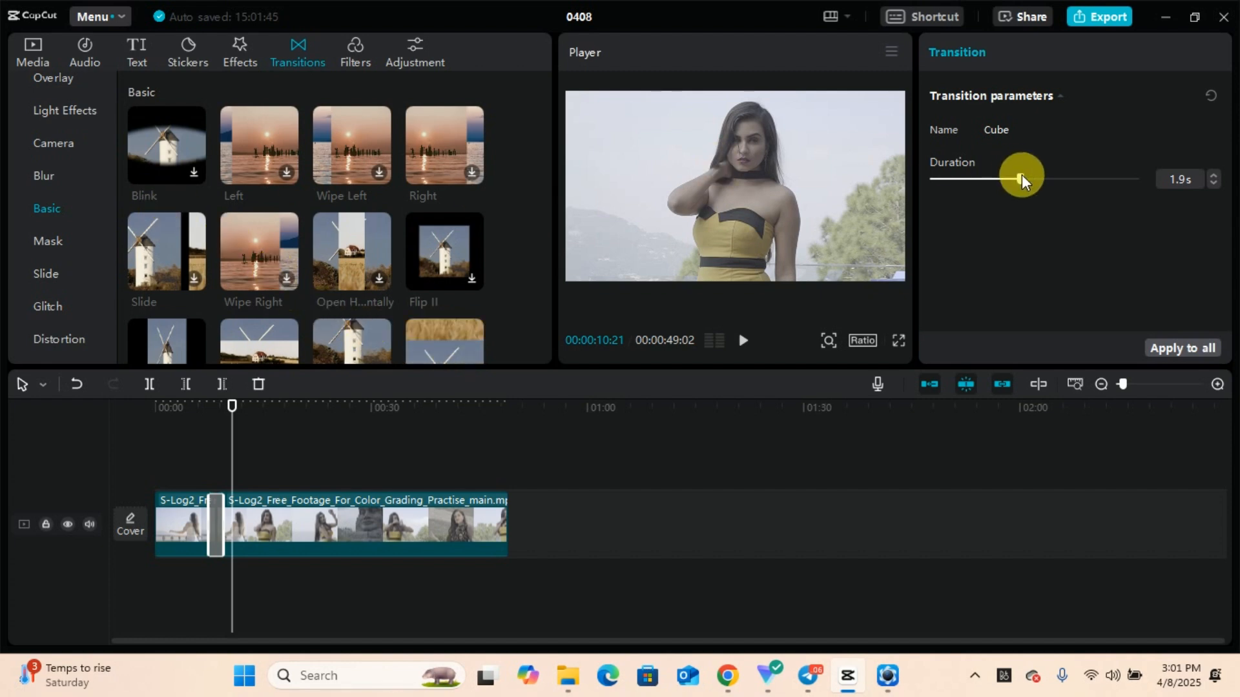
# Set the Cube transition's duration to 1.3 s and delete the transition from the cut
pyautogui.moveTo(1022, 176); pyautogui.dragTo(994, 172)
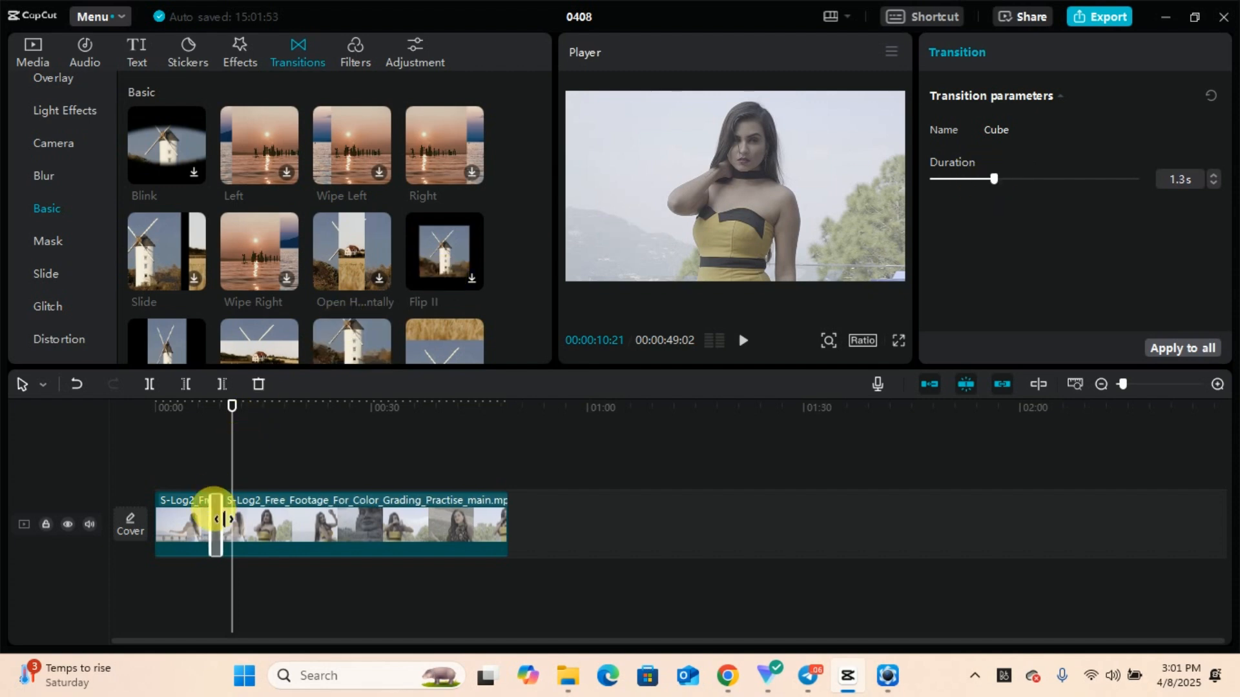
pyautogui.press('Delete')
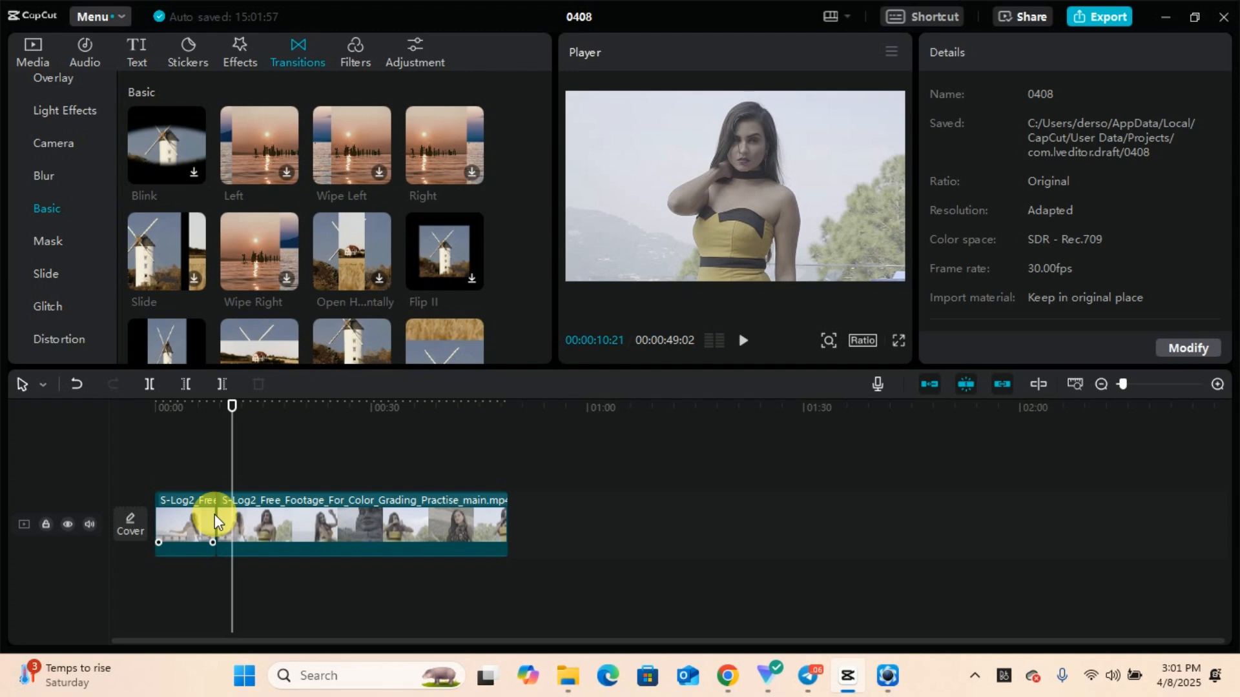
# Undo the transition edits and the split until the footage is a single clip again
pyautogui.hotkey('ctrl', 'z')
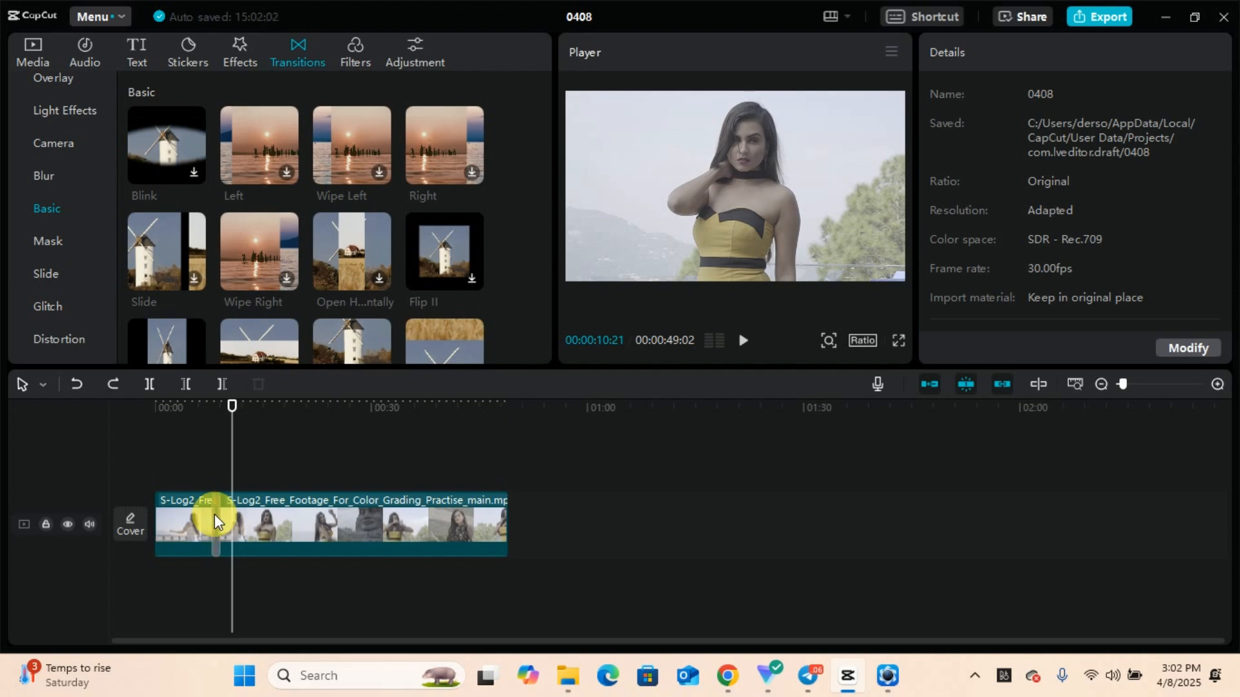
pyautogui.hotkey('ctrl', 'z')
pyautogui.hotkey('ctrl', 'z')
pyautogui.hotkey('ctrl', 'z')
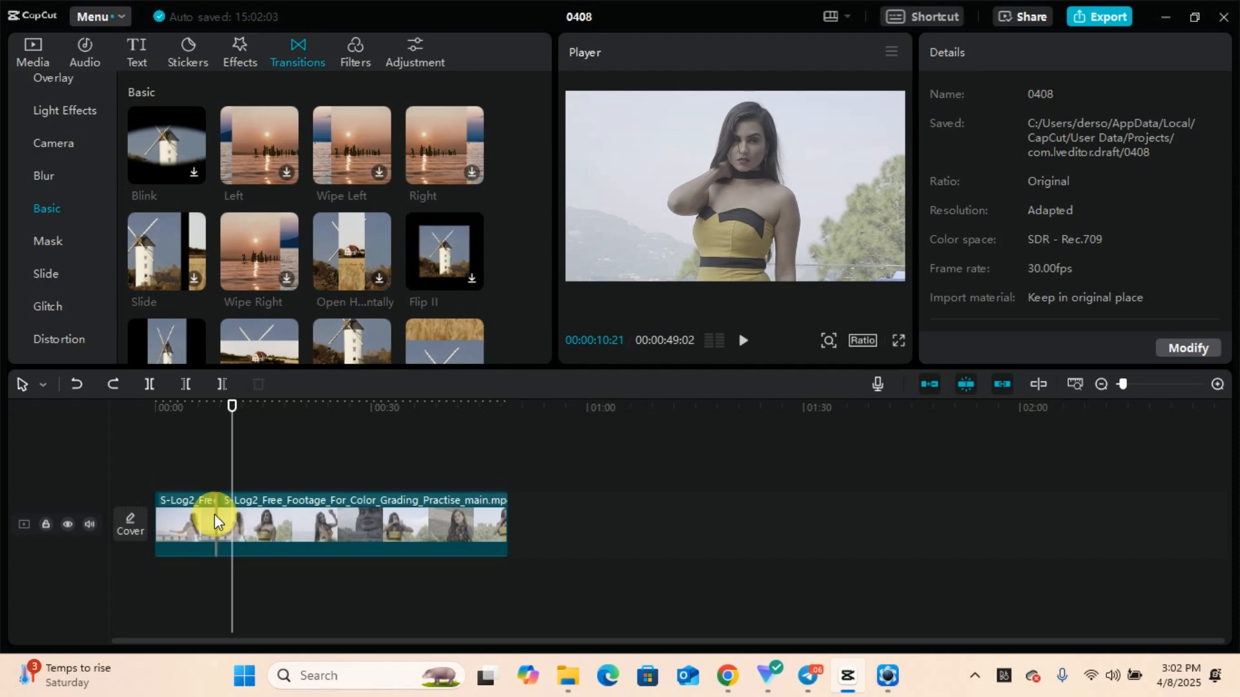
pyautogui.hotkey('ctrl', 'z')
pyautogui.hotkey('ctrl', 'z')
pyautogui.hotkey('ctrl', 'z')
pyautogui.hotkey('ctrl', 'z')
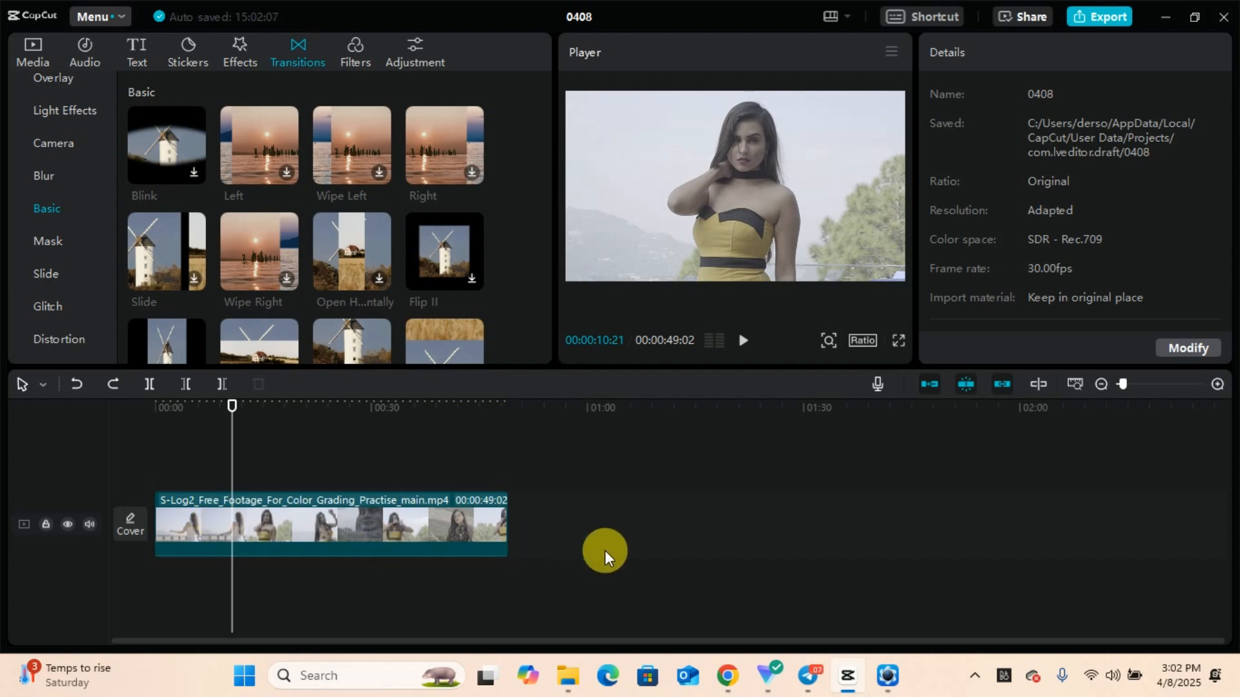
# Try to add Basic transitions such as Left to the unsplit clip with the playhead at 00:00:16:19
pyautogui.moveTo(232, 406); pyautogui.dragTo(282, 438)
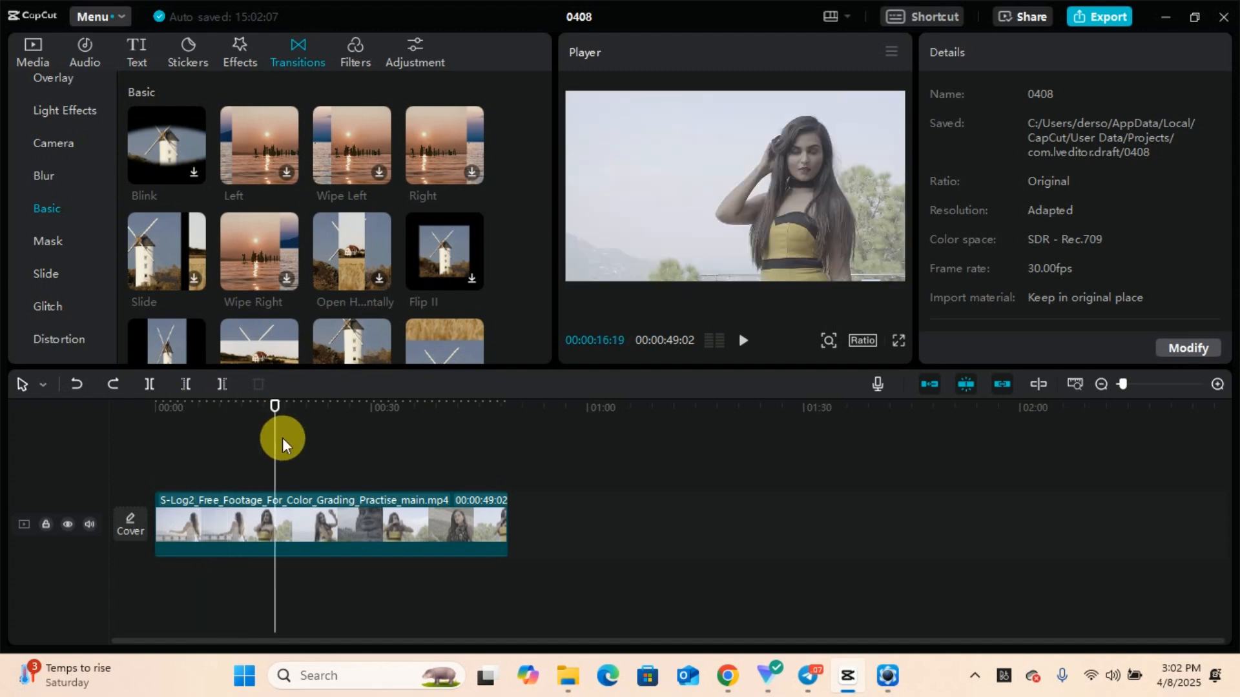
pyautogui.click(302, 518)
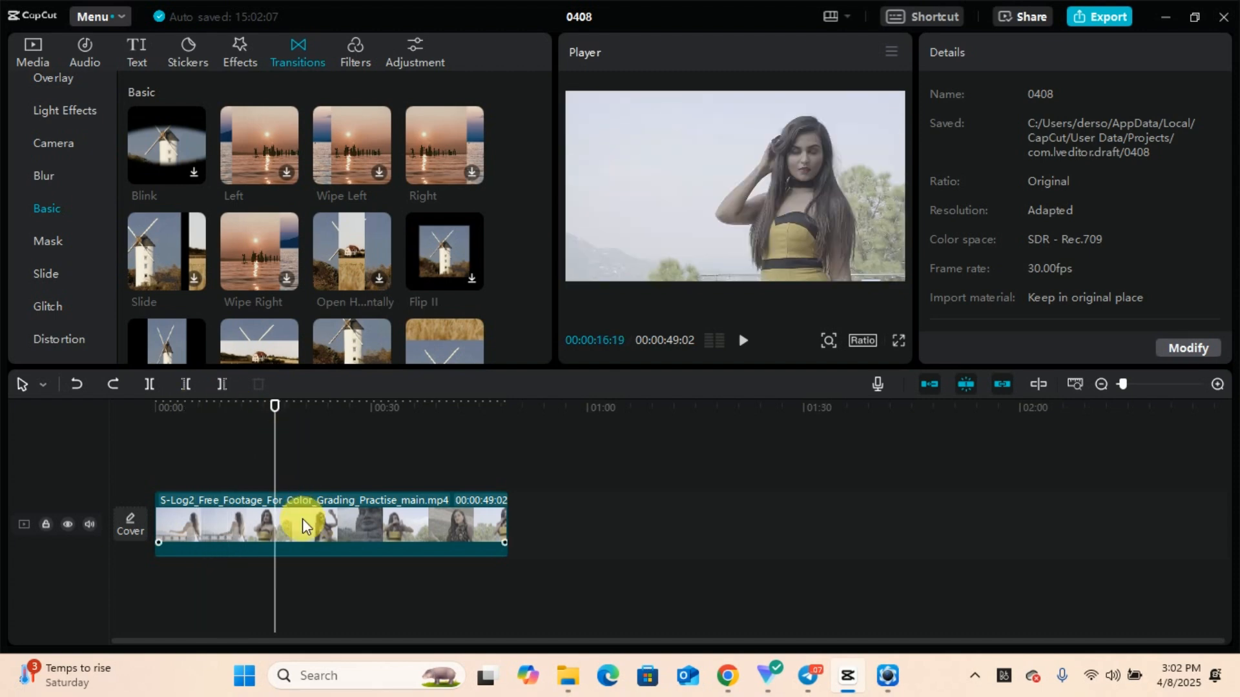
pyautogui.click(55, 208)
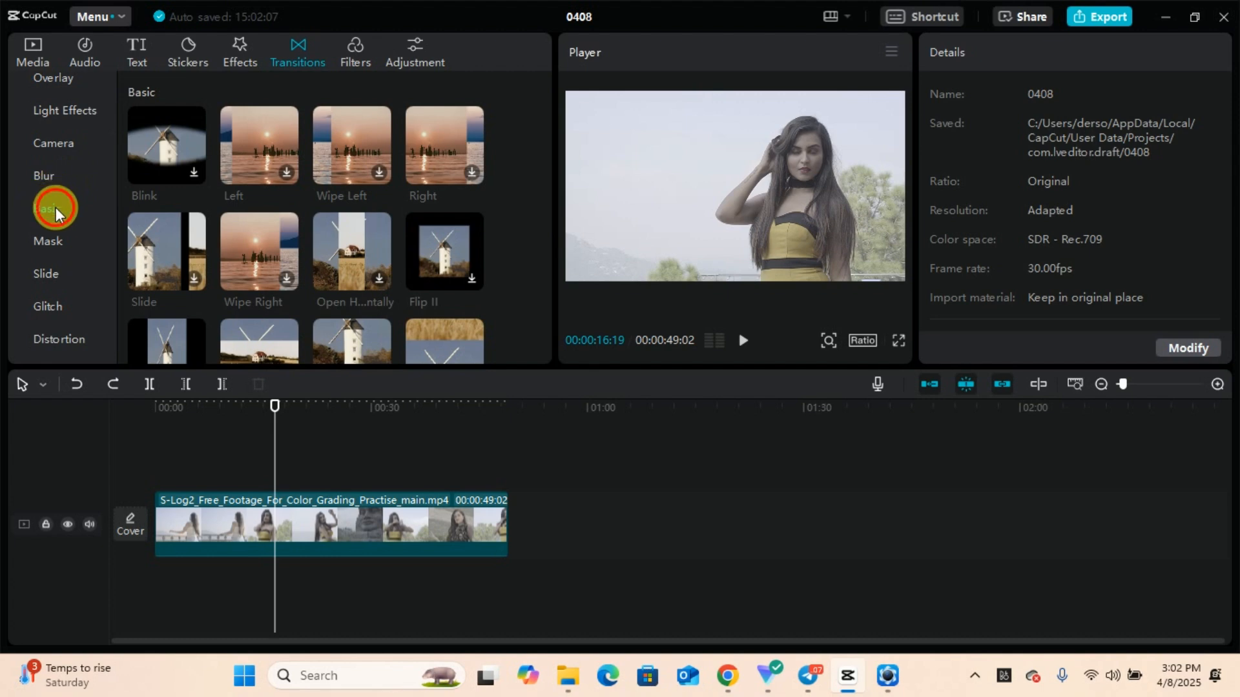
pyautogui.click(275, 142)
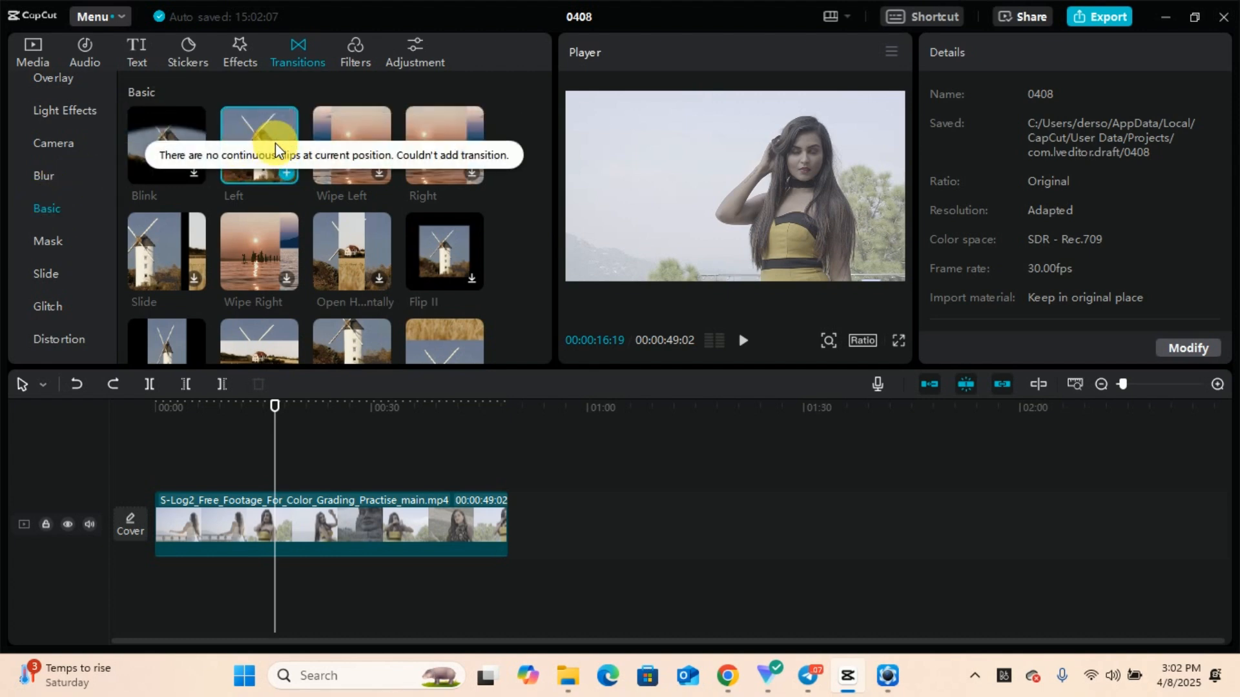
pyautogui.moveTo(275, 142); pyautogui.dragTo(258, 526)
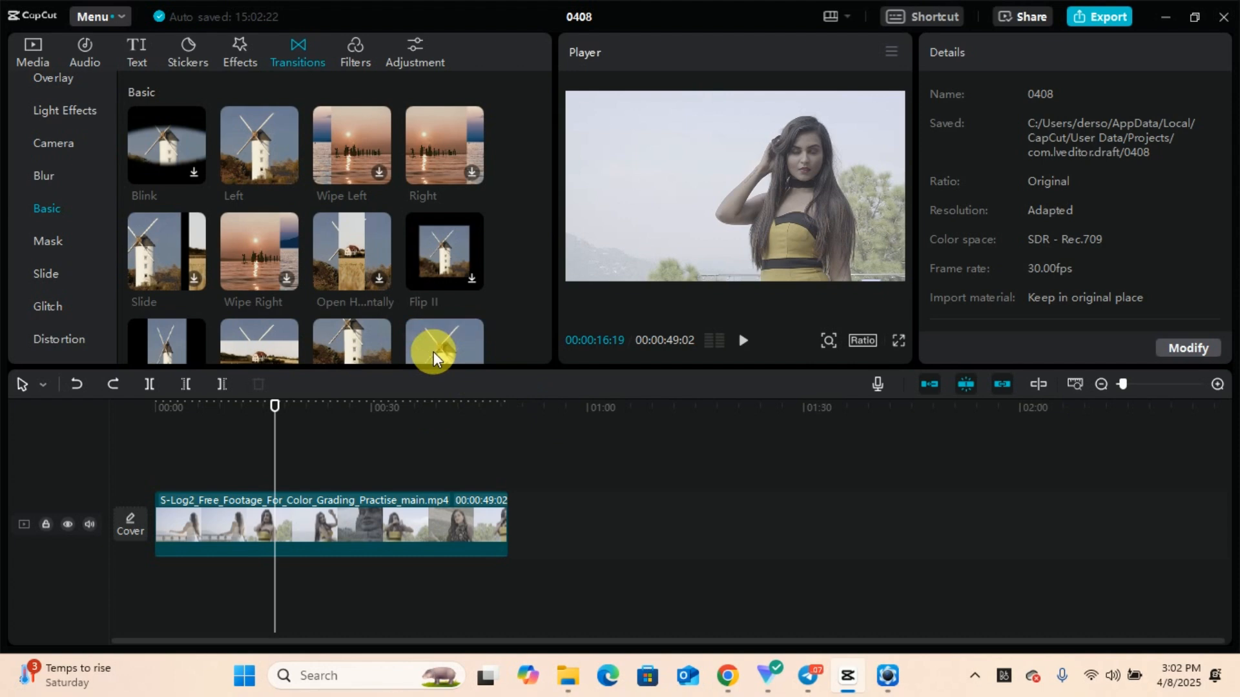
pyautogui.moveTo(433, 351); pyautogui.dragTo(295, 519)
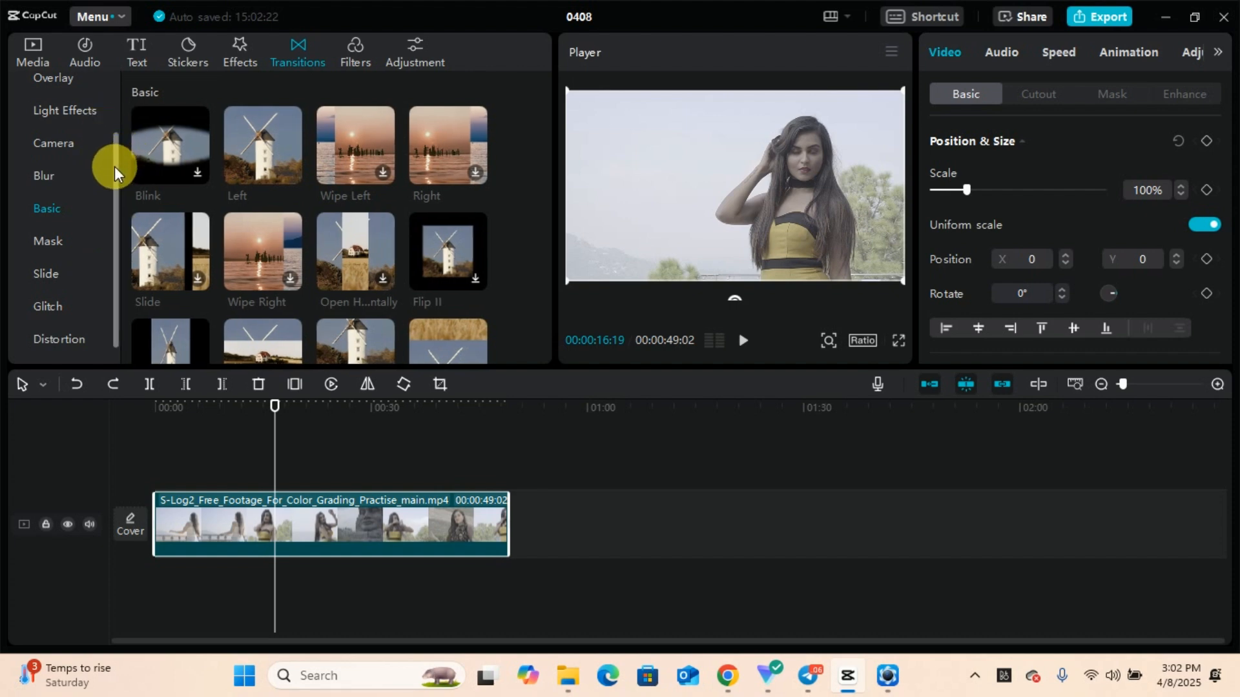
pyautogui.moveTo(114, 165); pyautogui.dragTo(121, 128)
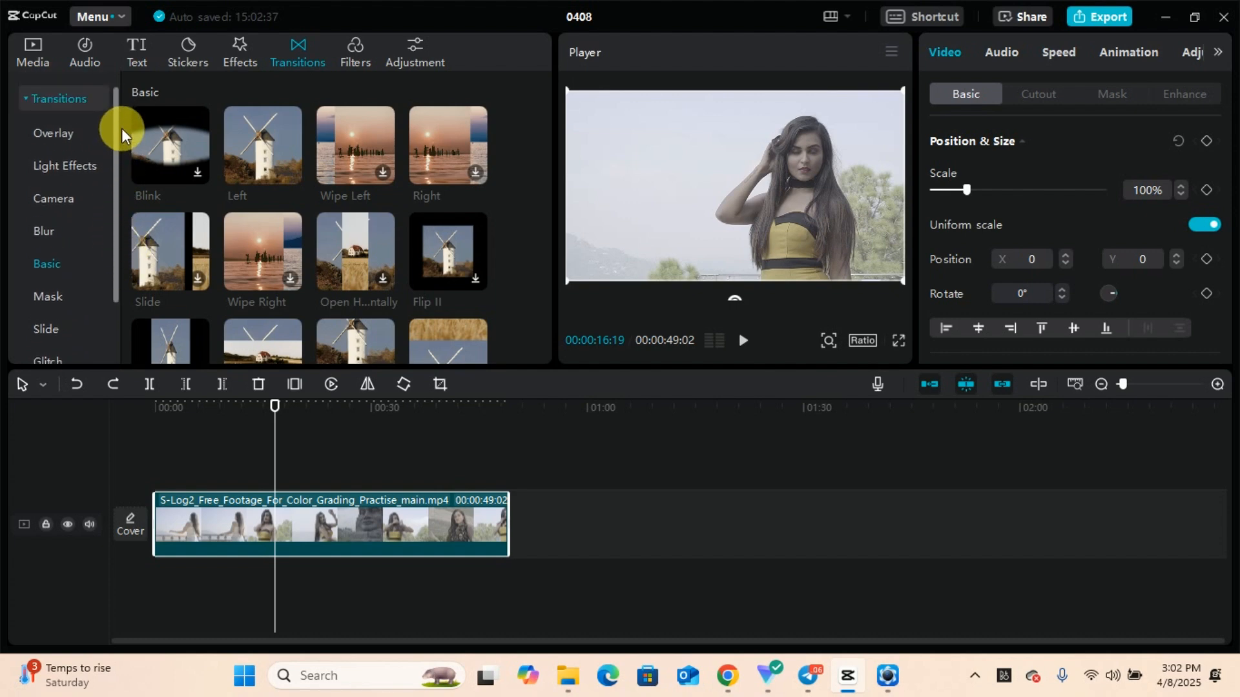
# Open the filter library and split the clip at 00:00:17:08
pyautogui.click(357, 49)
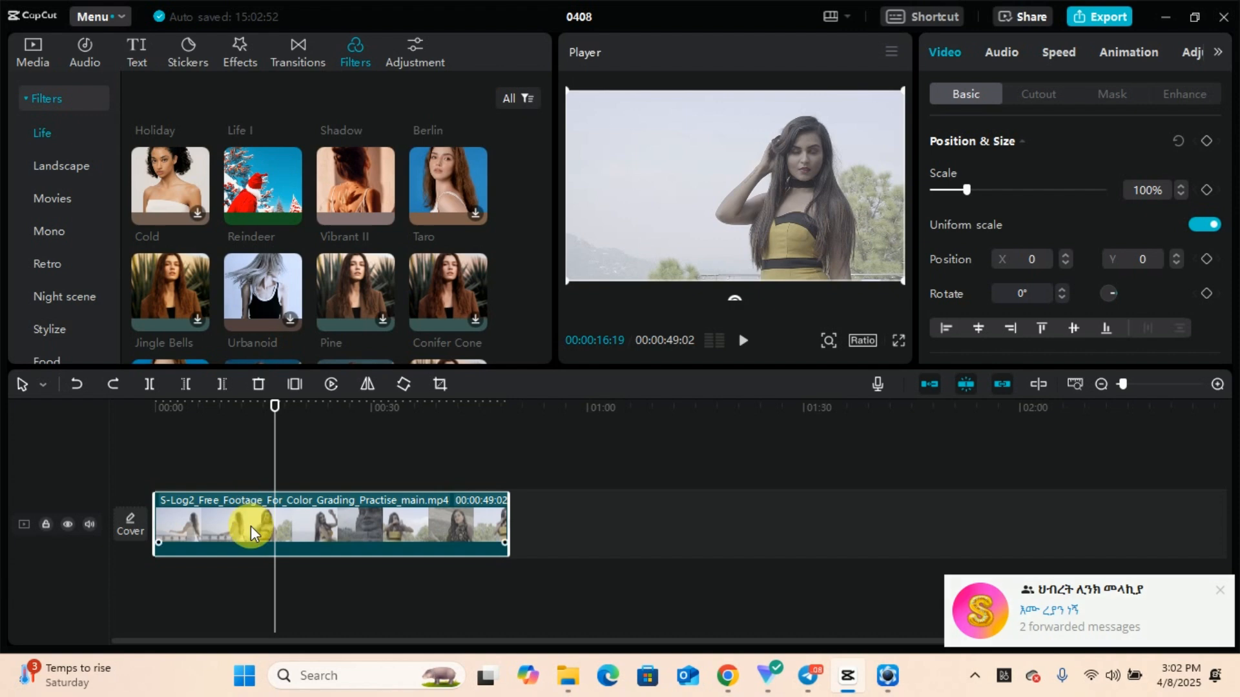
pyautogui.moveTo(284, 416)
pyautogui.mouseDown()
pyautogui.moveTo(181, 417)
pyautogui.moveTo(279, 437)
pyautogui.mouseUp()
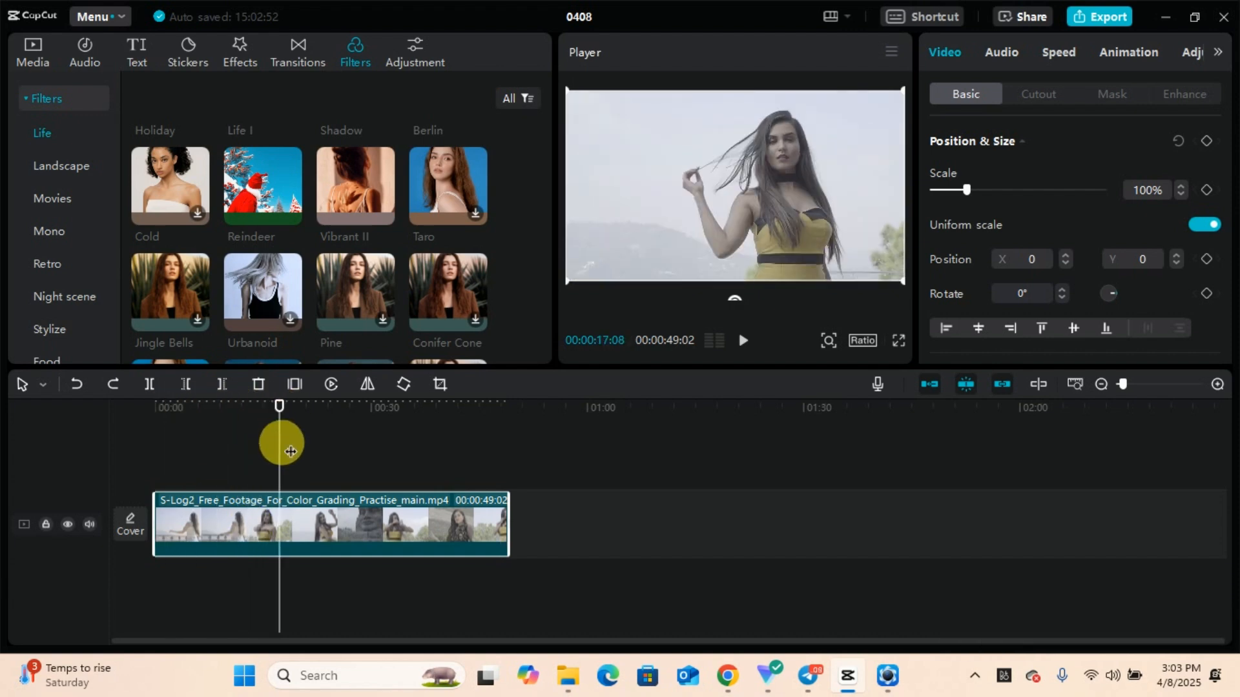
pyautogui.click(153, 385)
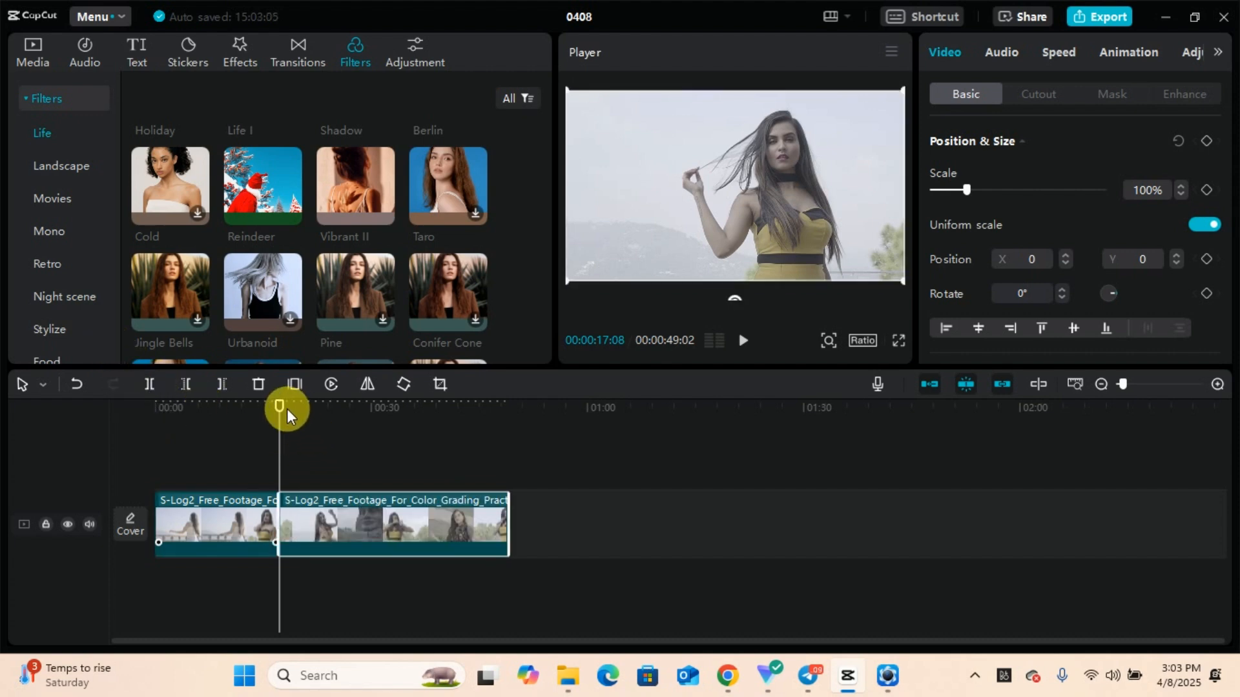
# Preview the Green Lake landscape filter at 00:00:12:10 and apply it over the first clip
pyautogui.moveTo(287, 409); pyautogui.dragTo(253, 451)
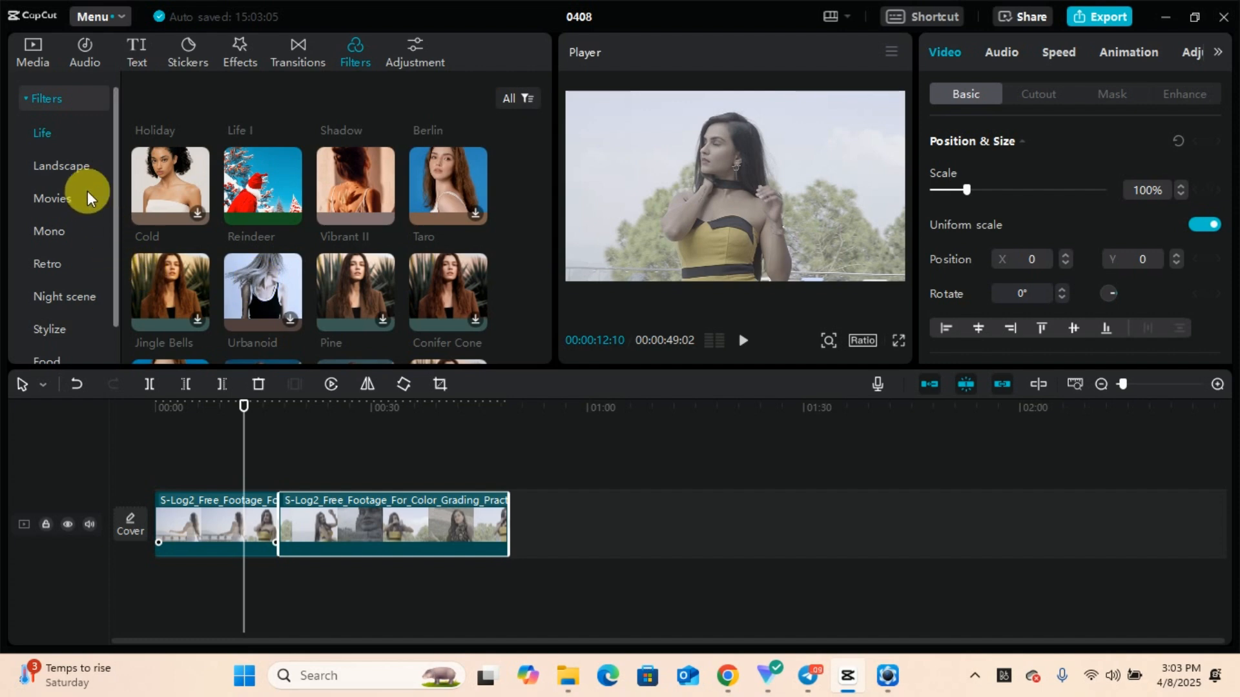
pyautogui.click(61, 166)
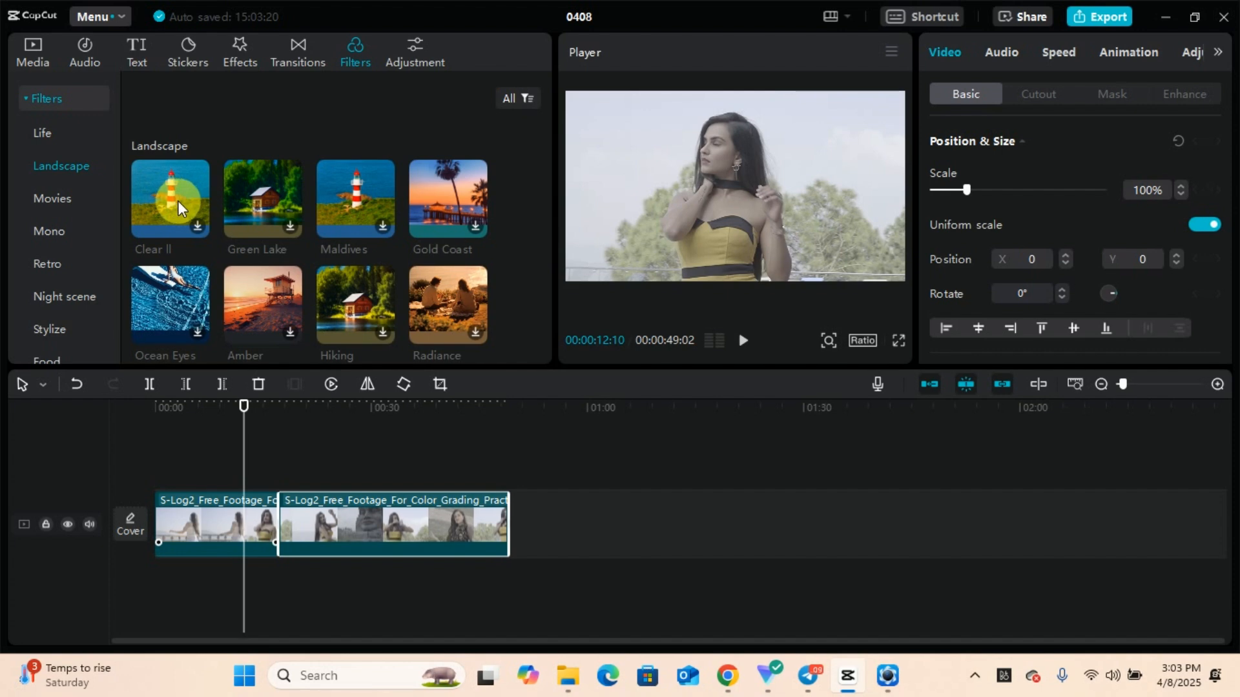
pyautogui.click(272, 211)
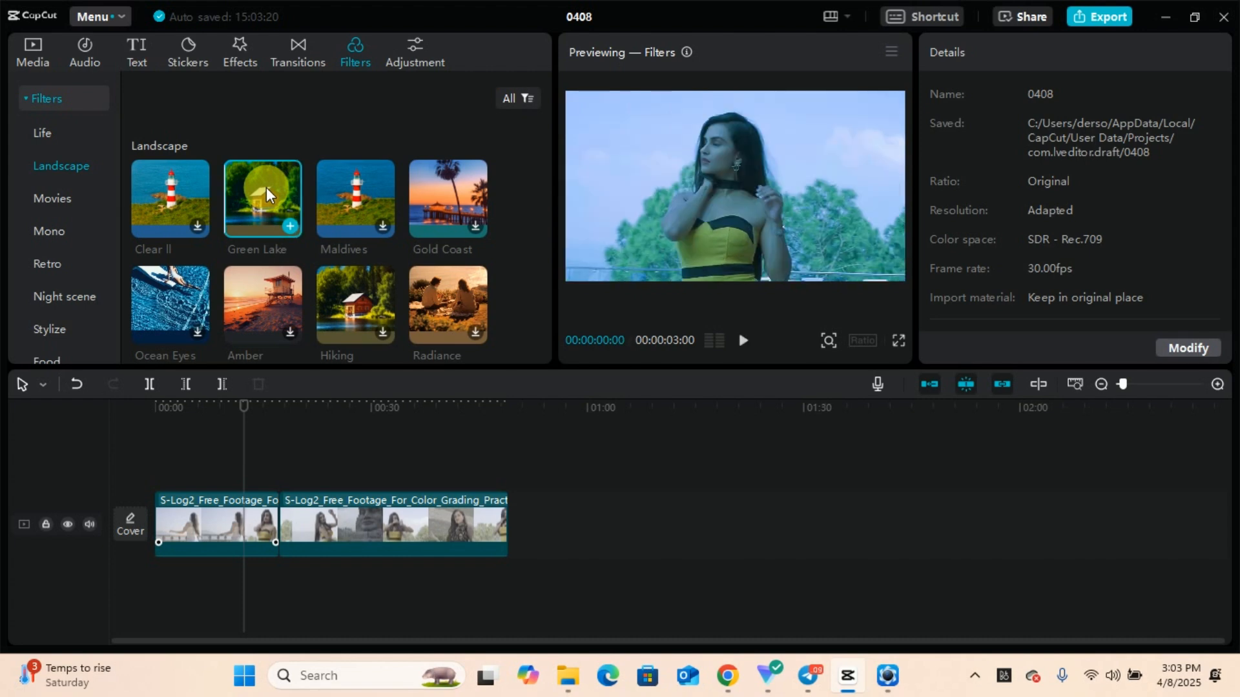
pyautogui.moveTo(266, 187); pyautogui.dragTo(273, 492)
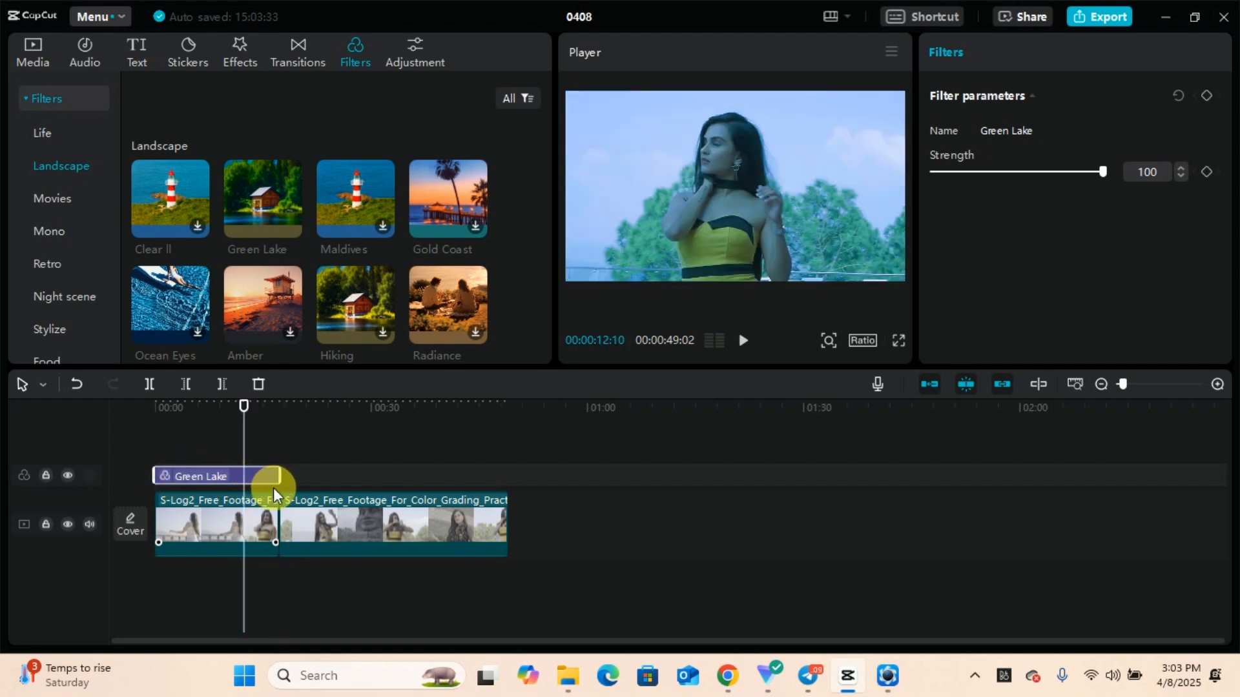
# Play the footage from within the filtered first clip into the second clip to compare them
pyautogui.moveTo(244, 405); pyautogui.dragTo(202, 407)
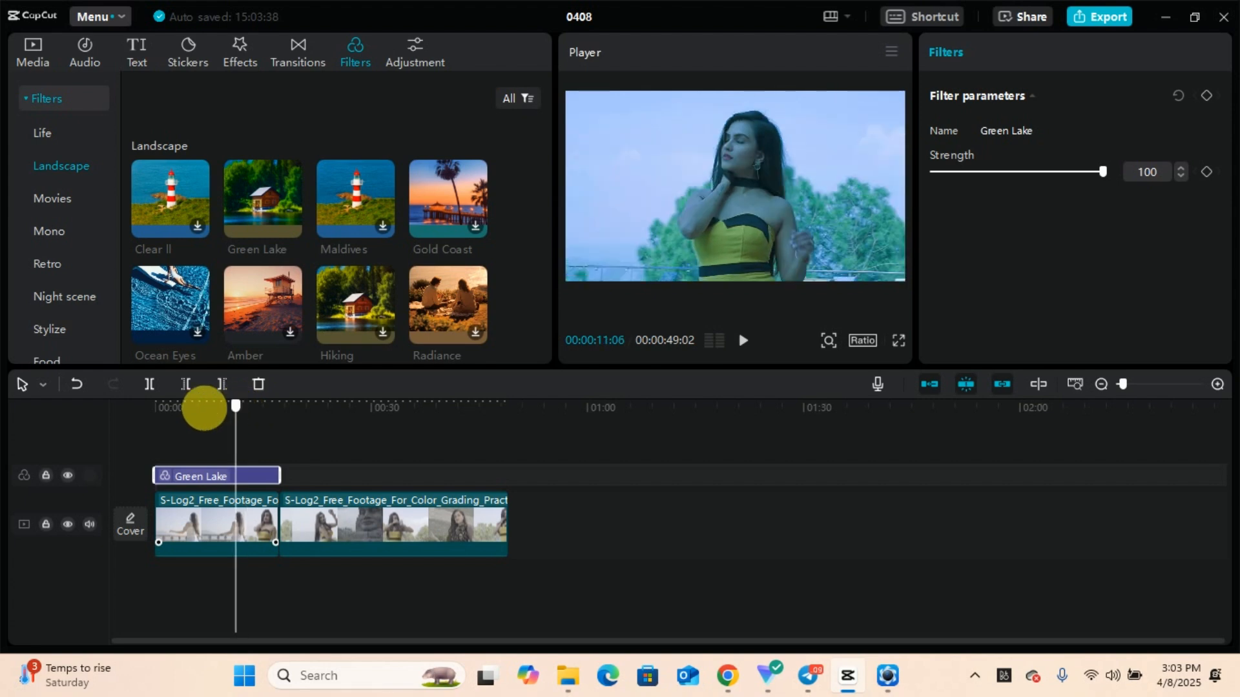
pyautogui.click(739, 340)
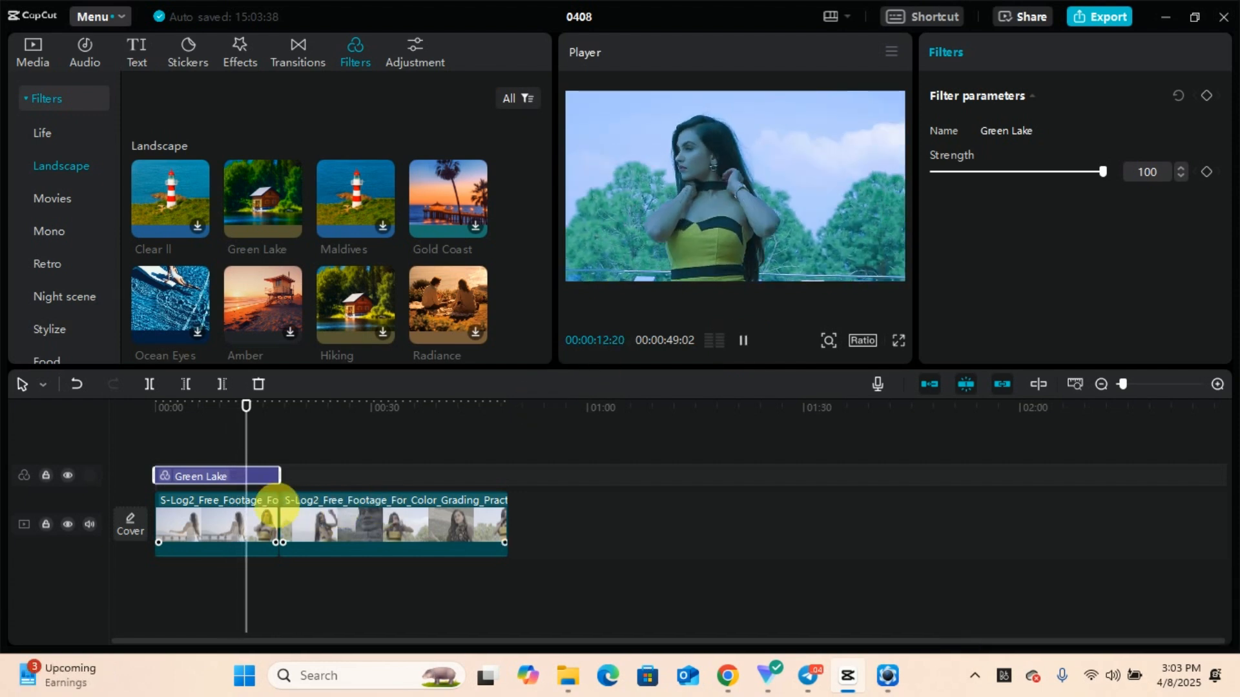
pyautogui.click(308, 512)
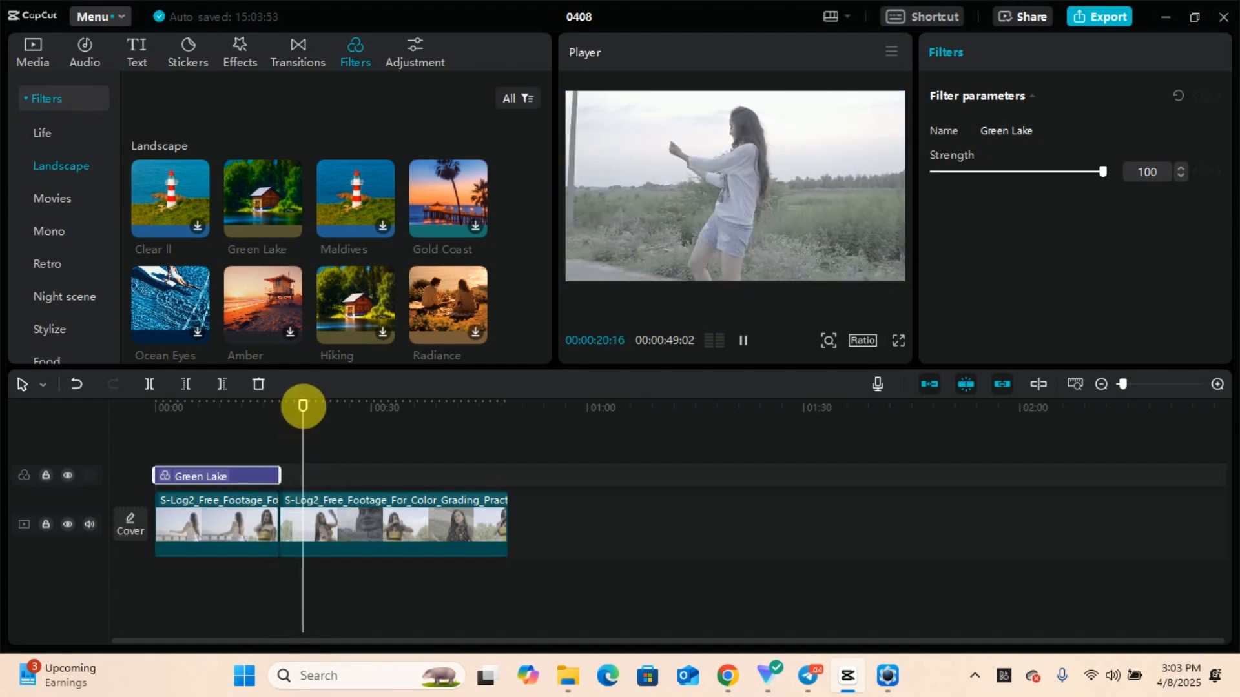
# Set the Green Lake filter's strength to 42 at 00:00:10:25 and delete the filter from the timeline
pyautogui.moveTo(299, 407); pyautogui.dragTo(233, 405)
pyautogui.click(249, 473)
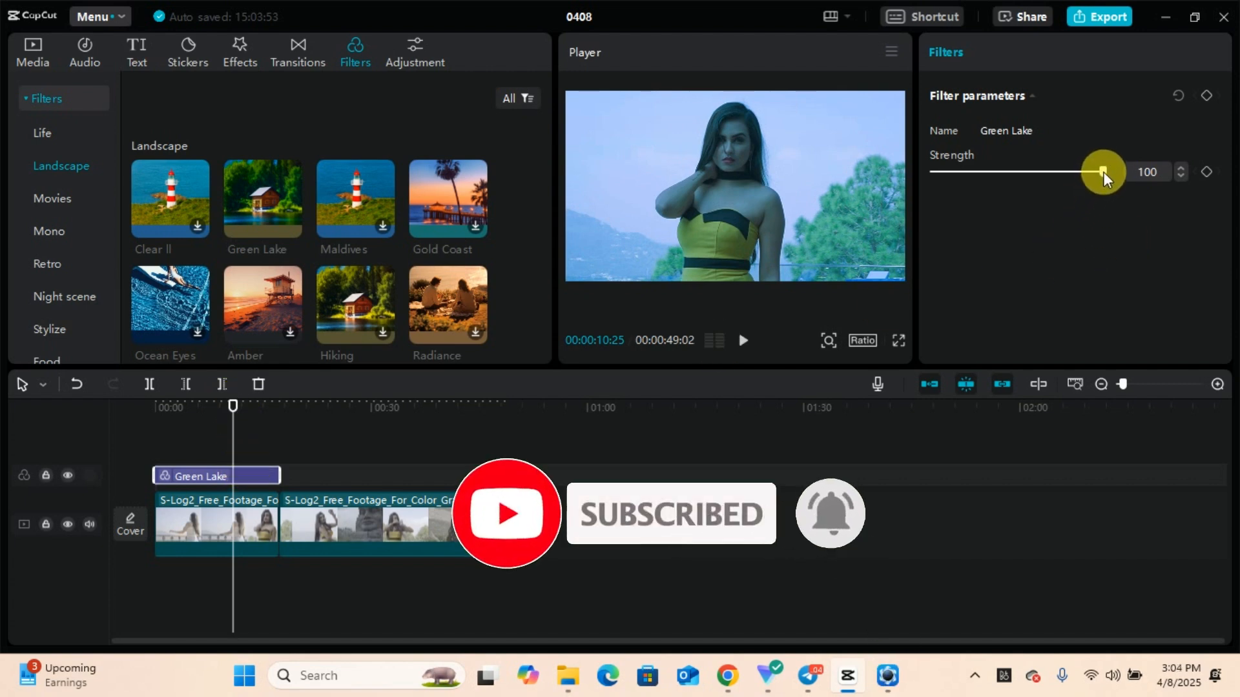
pyautogui.moveTo(1098, 173); pyautogui.dragTo(1005, 161)
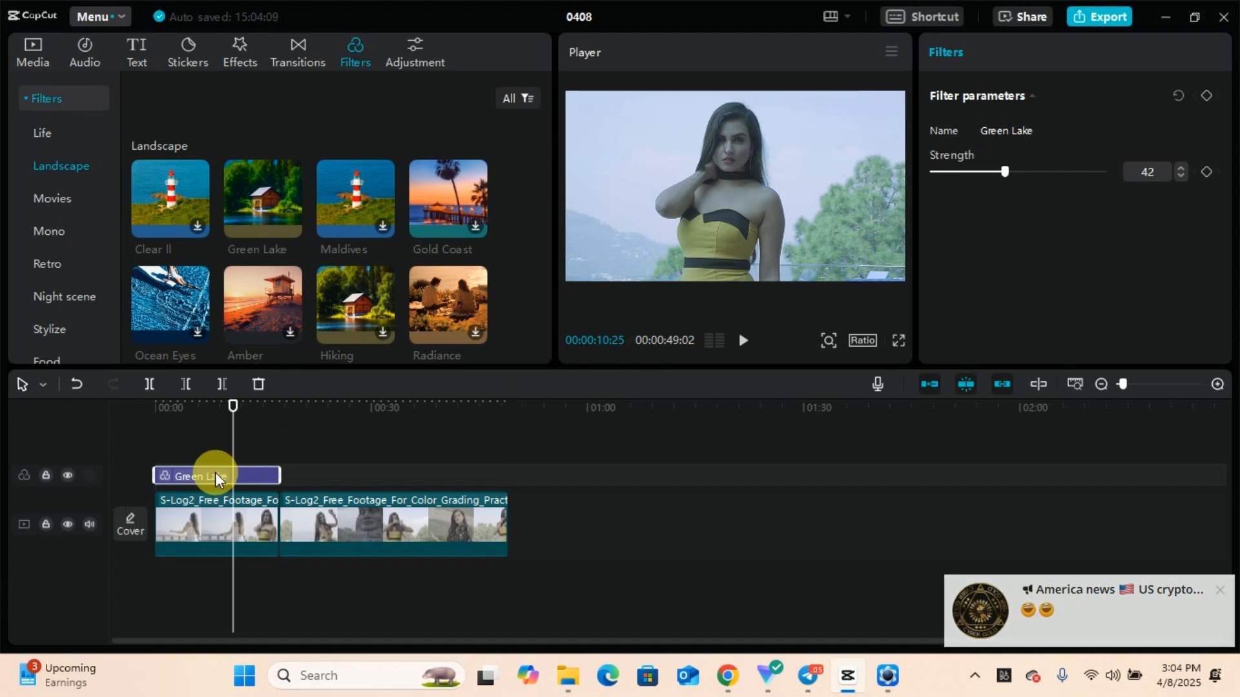
pyautogui.press('Delete')
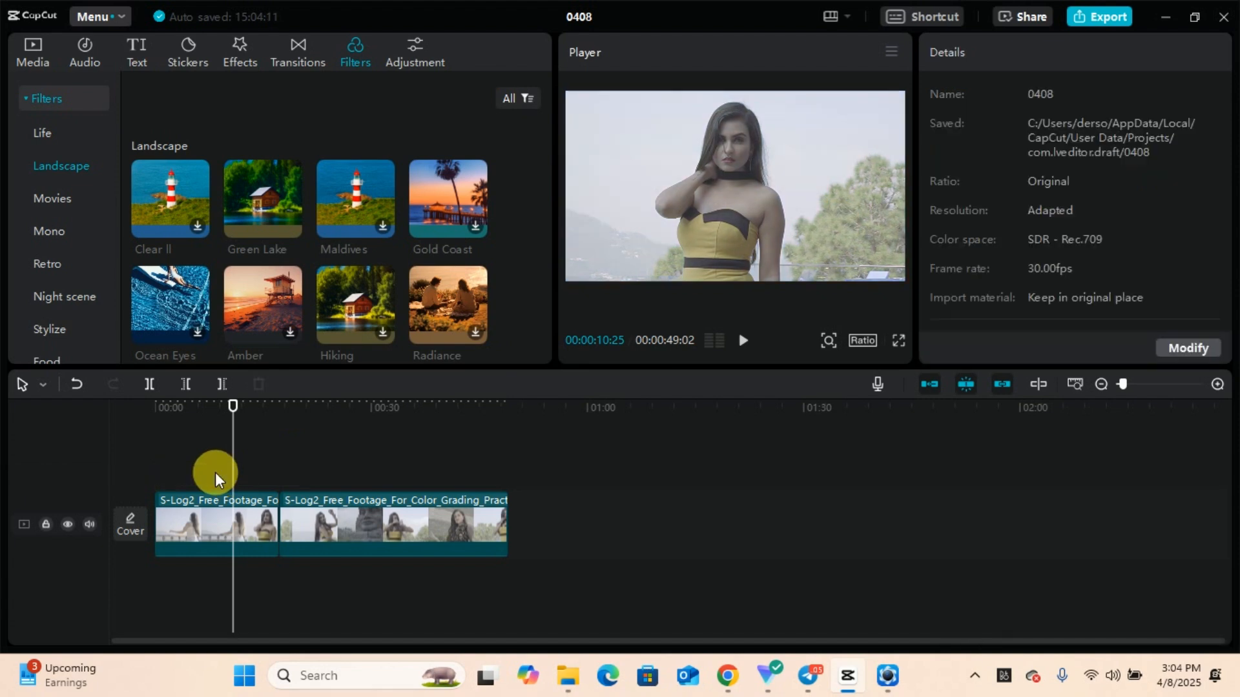
# Apply the Fade filter from the Mono category over the first clip and extend it to that clip's end
pyautogui.click(55, 229)
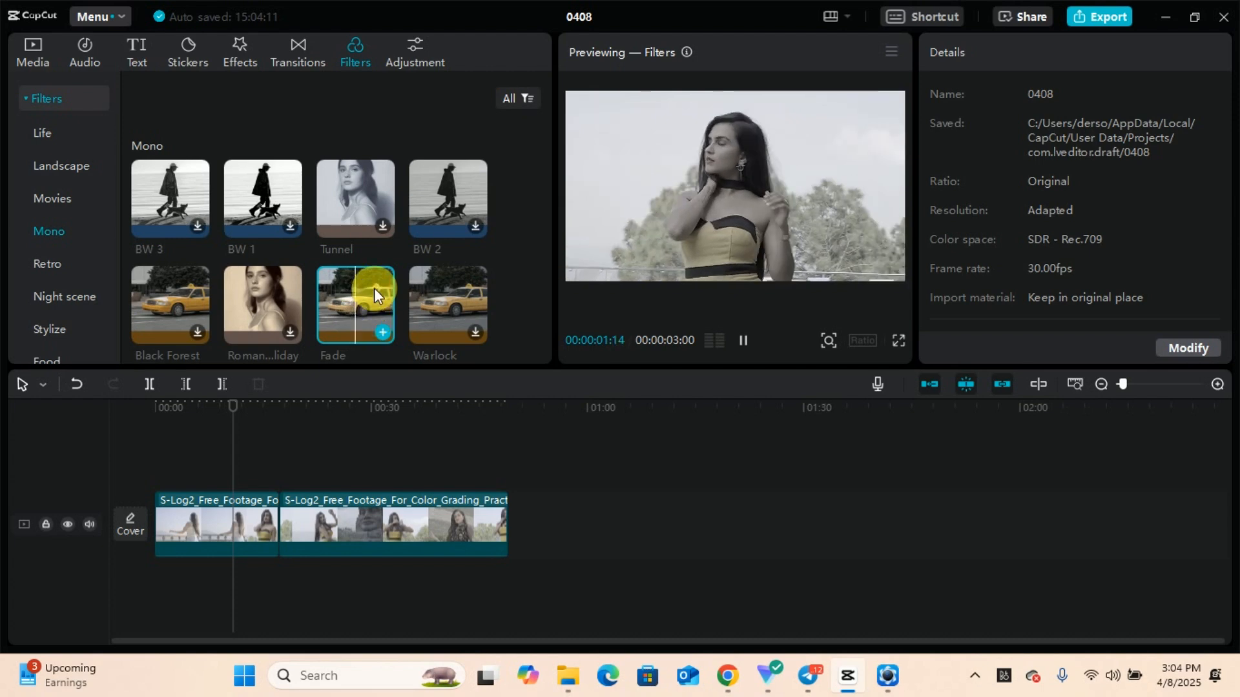
pyautogui.moveTo(374, 288); pyautogui.dragTo(203, 556)
pyautogui.moveTo(188, 481); pyautogui.dragTo(280, 486)
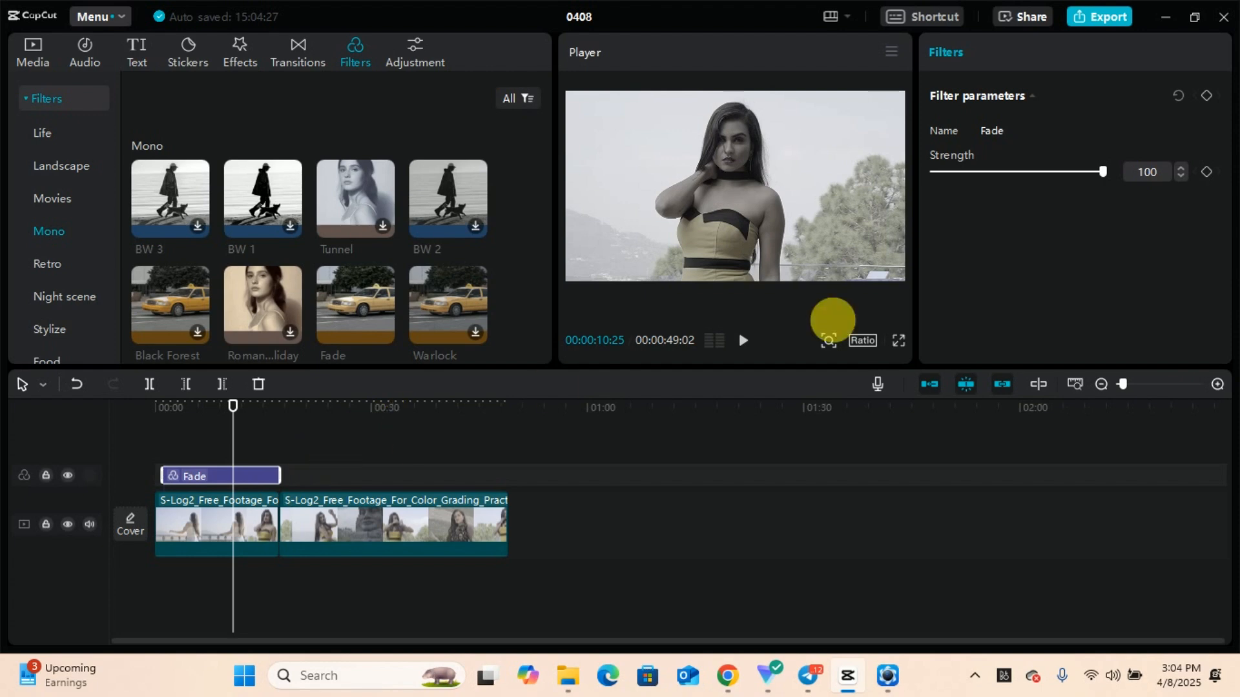
# Try the Fade filter's strength at 0 and at 100, and delete the filter from the timeline
pyautogui.moveTo(1109, 170); pyautogui.dragTo(1057, 175)
pyautogui.moveTo(982, 181); pyautogui.dragTo(925, 177)
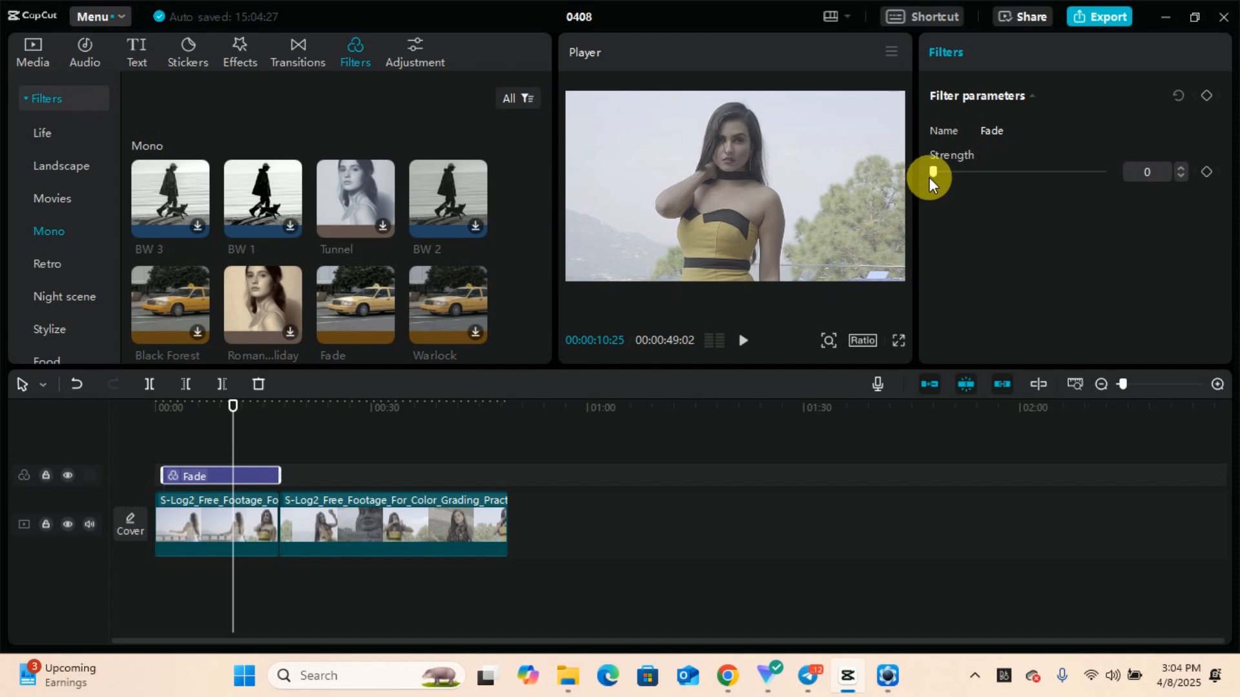
pyautogui.moveTo(929, 177); pyautogui.dragTo(1113, 175)
pyautogui.moveTo(1017, 170); pyautogui.dragTo(1239, 162)
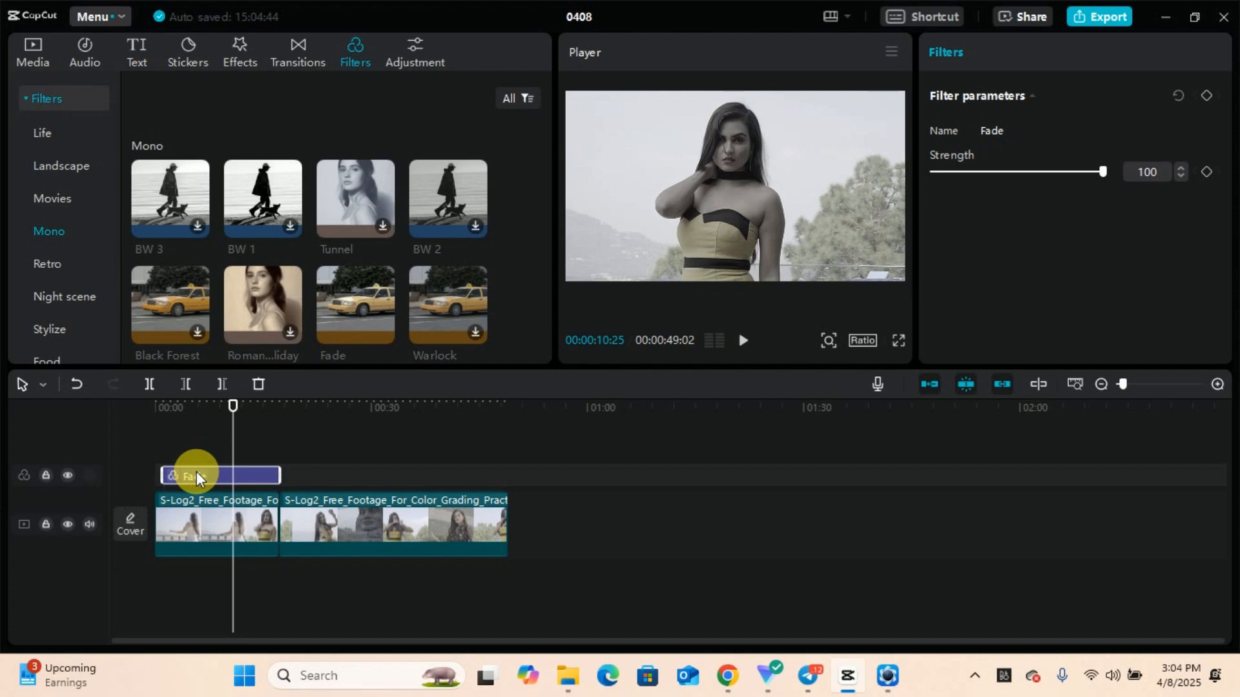
pyautogui.press('Delete')
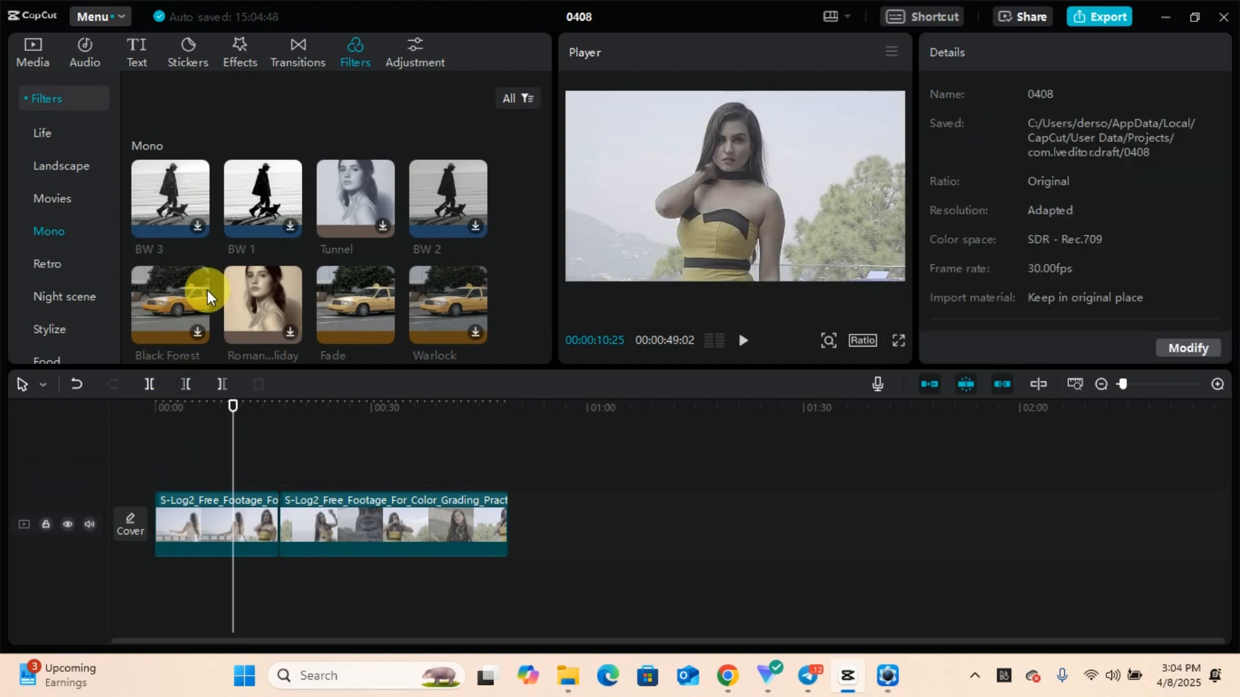
# Preview the Lost forest filter from the Stylize category and apply it over the first clip up to the cut
pyautogui.click(55, 329)
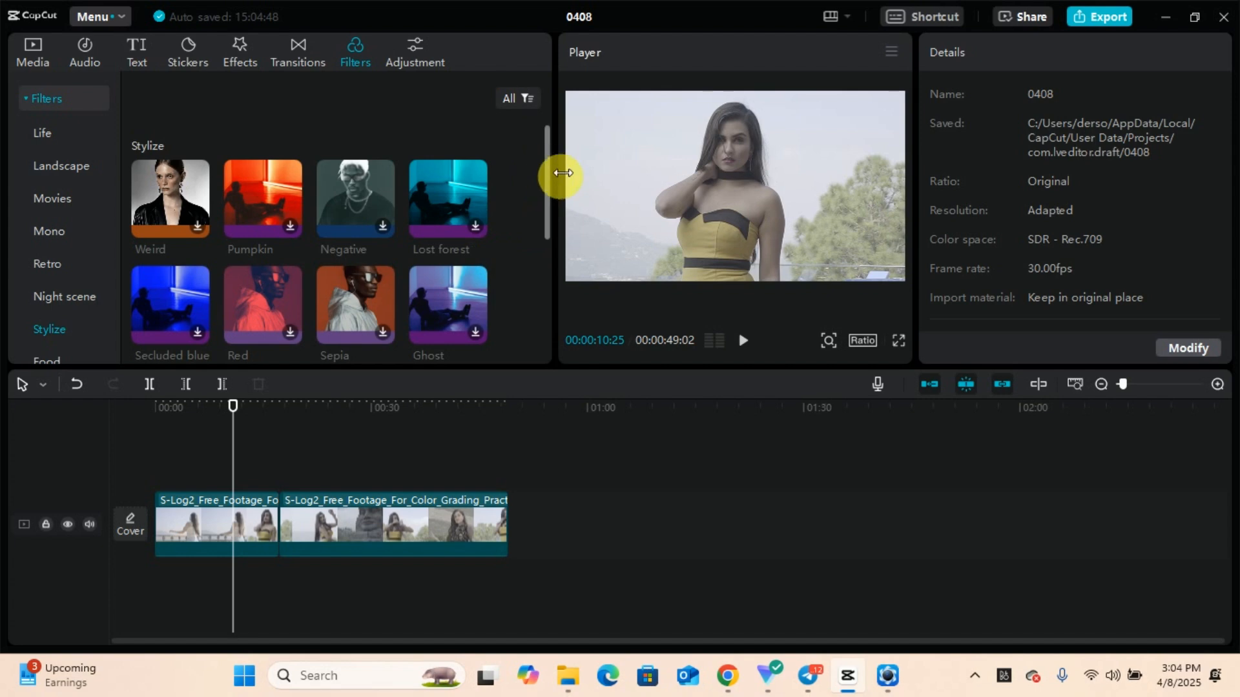
pyautogui.moveTo(548, 173)
pyautogui.mouseDown()
pyautogui.moveTo(546, 244)
pyautogui.moveTo(545, 173)
pyautogui.mouseUp()
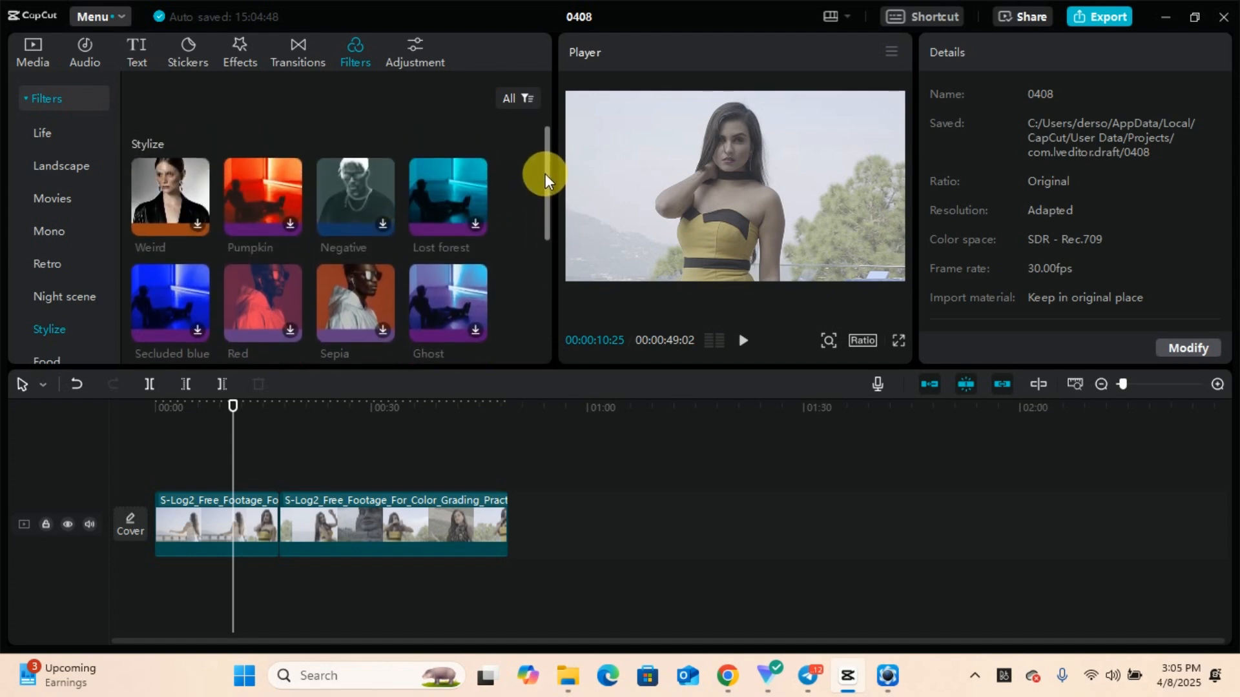
pyautogui.click(447, 195)
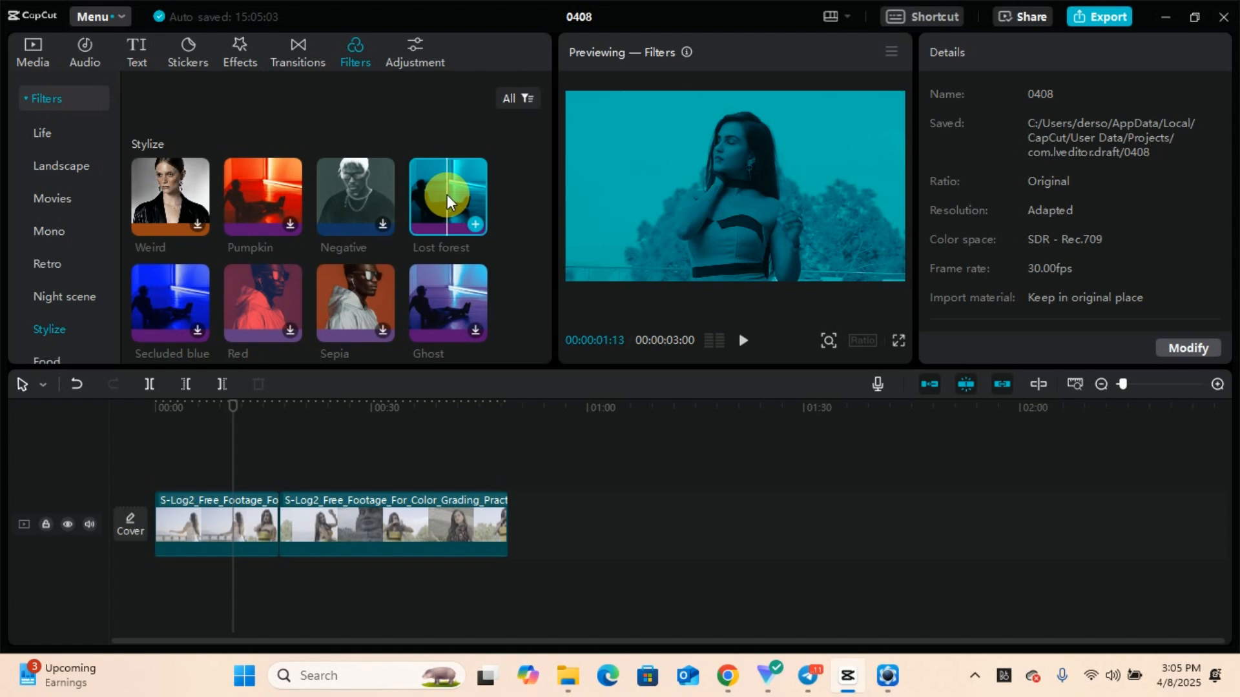
pyautogui.moveTo(447, 195); pyautogui.dragTo(281, 477)
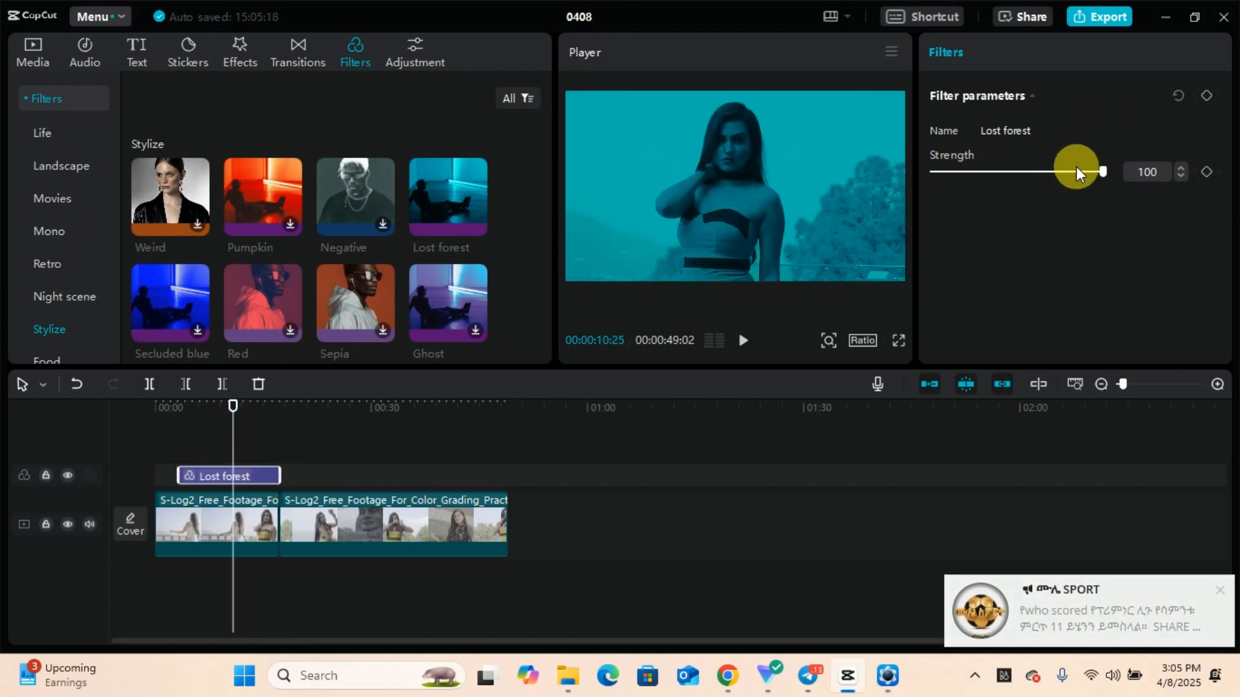
# Try the Lost forest filter at strength 58, and undo both the strength change and the filter
pyautogui.moveTo(1102, 172); pyautogui.dragTo(1029, 173)
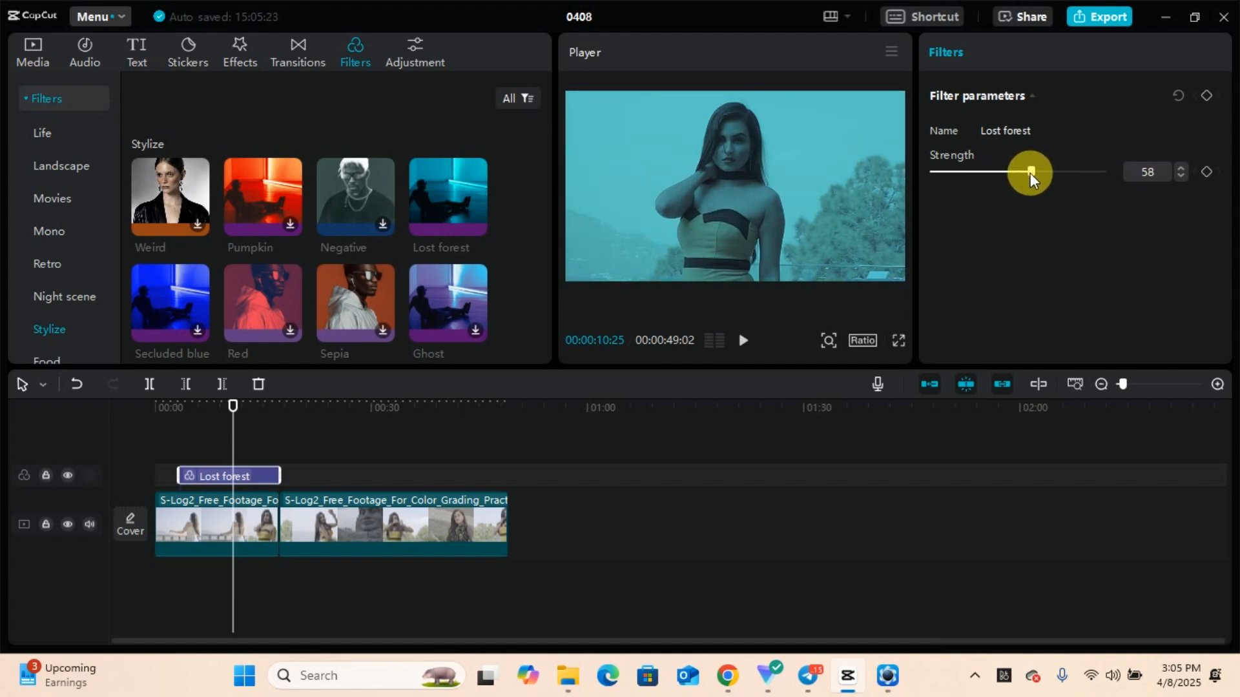
pyautogui.hotkey('ctrl', 'z')
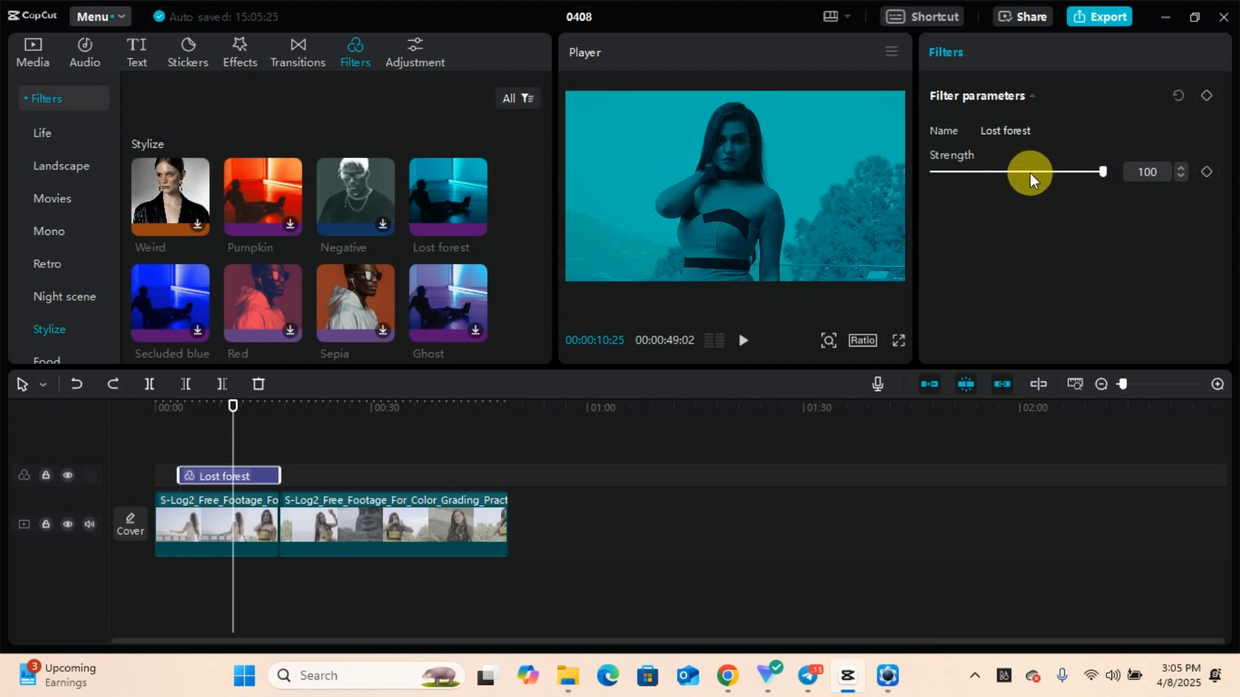
pyautogui.hotkey('ctrl', 'z')
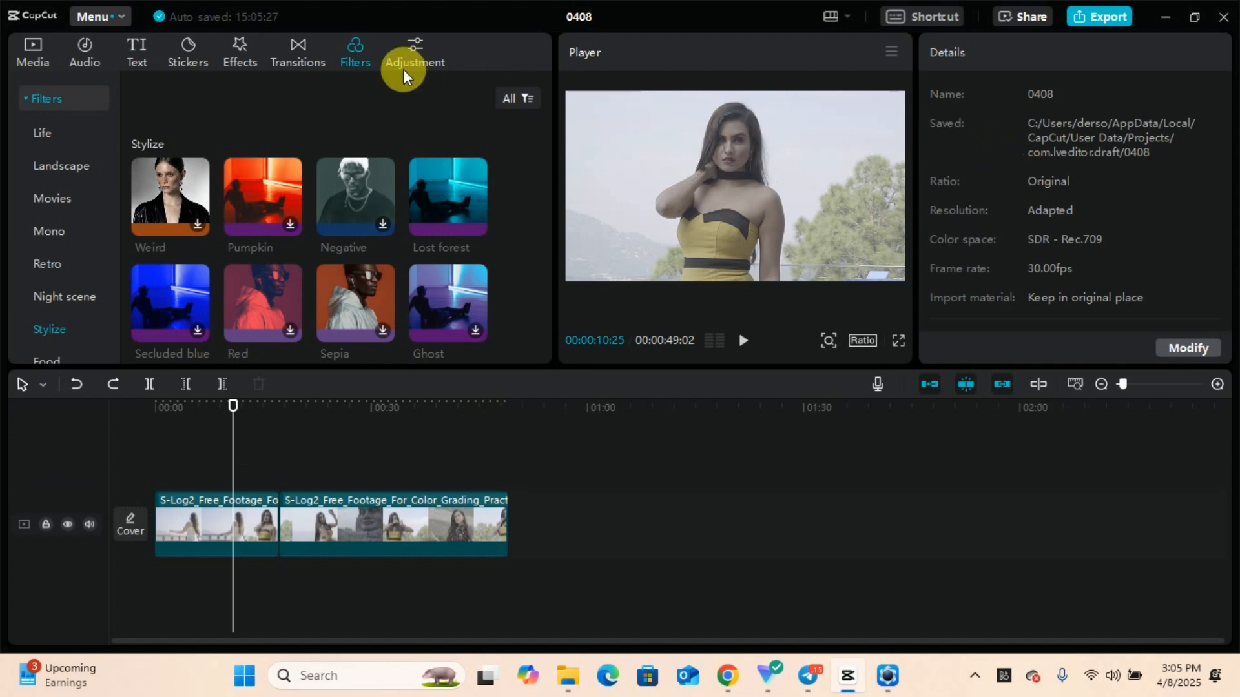
pyautogui.click(297, 55)
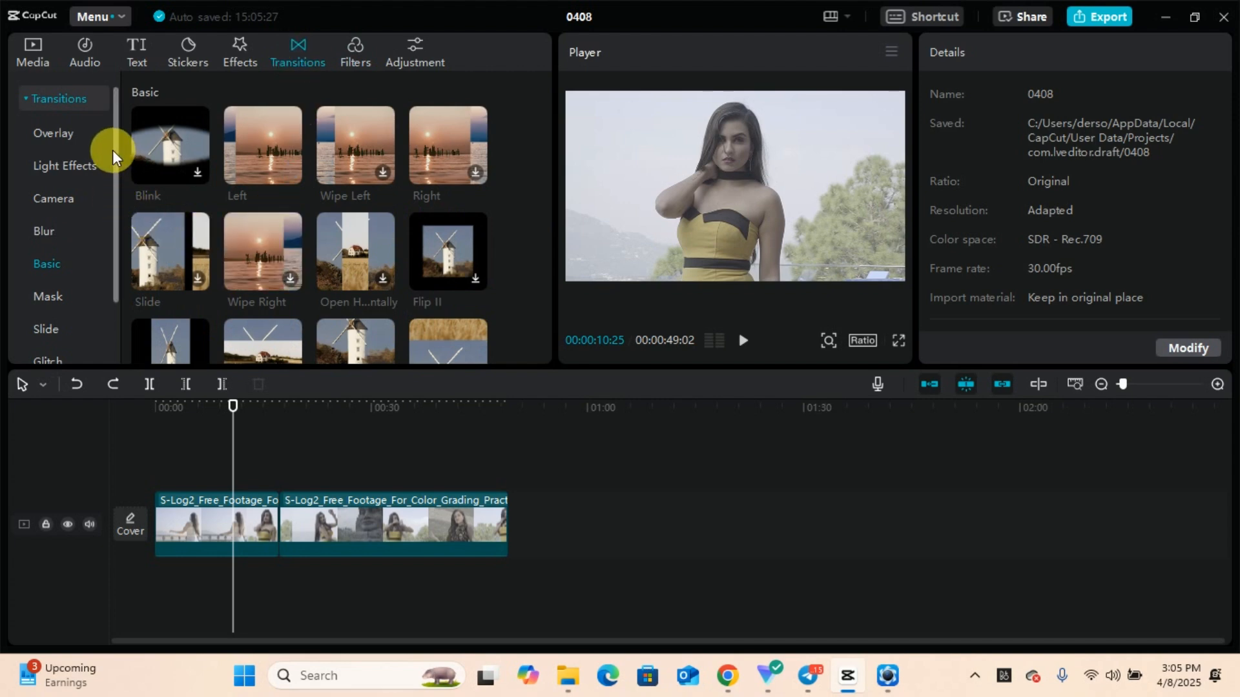
pyautogui.moveTo(113, 152); pyautogui.dragTo(110, 254)
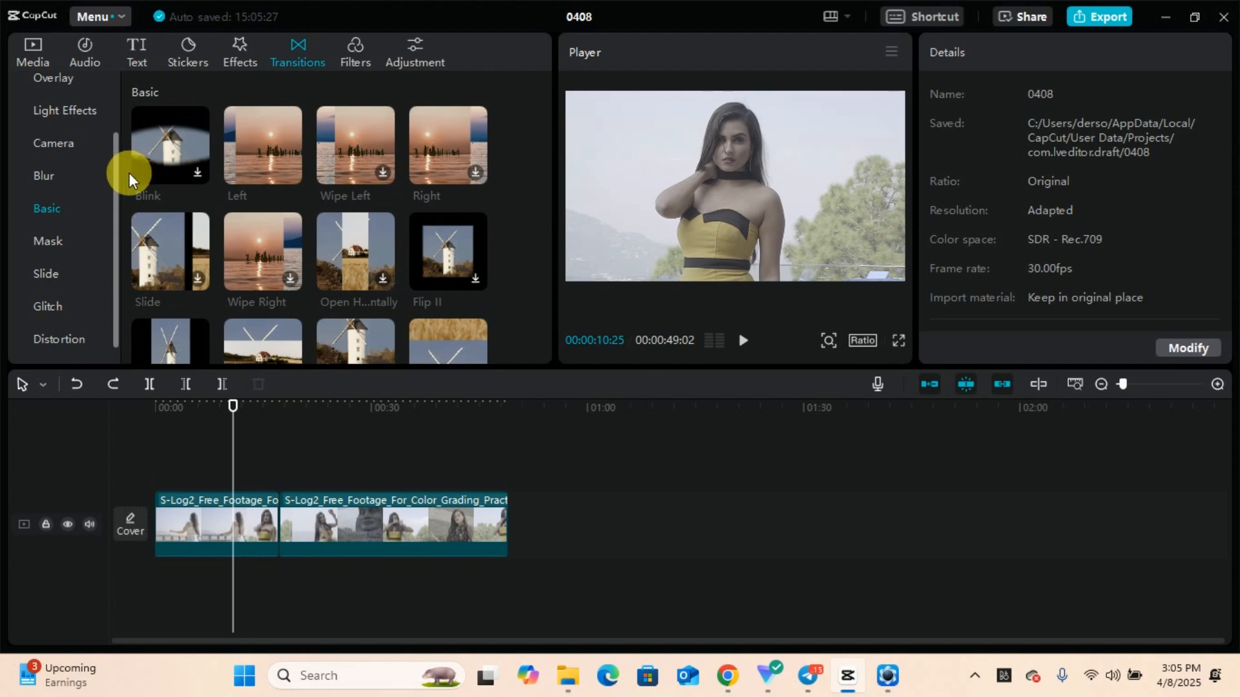
pyautogui.click(350, 59)
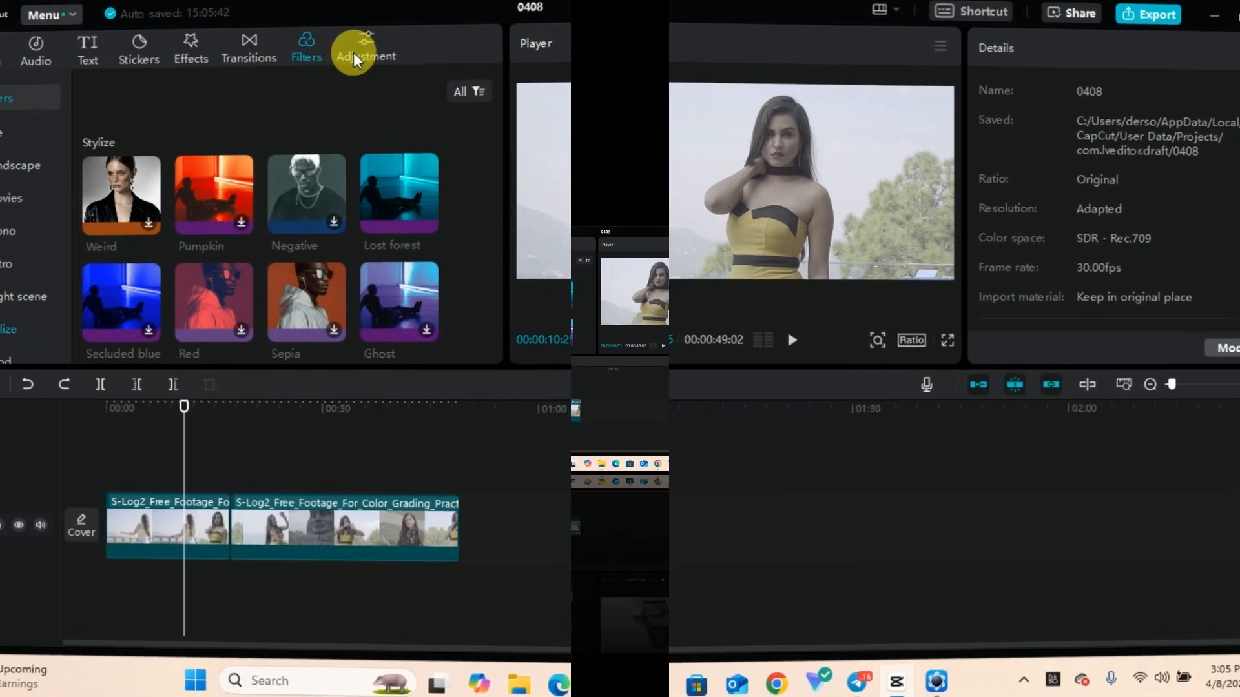
# Add a custom adjustment layer above the first clip and extend it to that clip's end
pyautogui.click(400, 60)
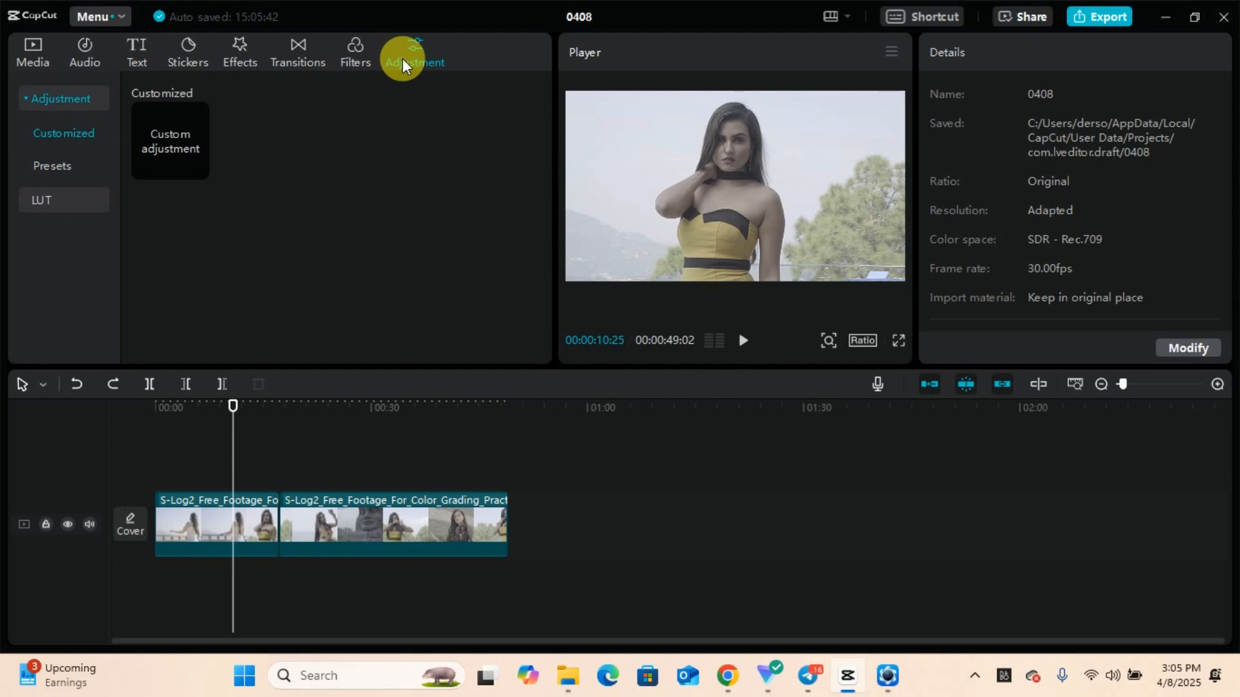
pyautogui.moveTo(165, 136); pyautogui.dragTo(162, 478)
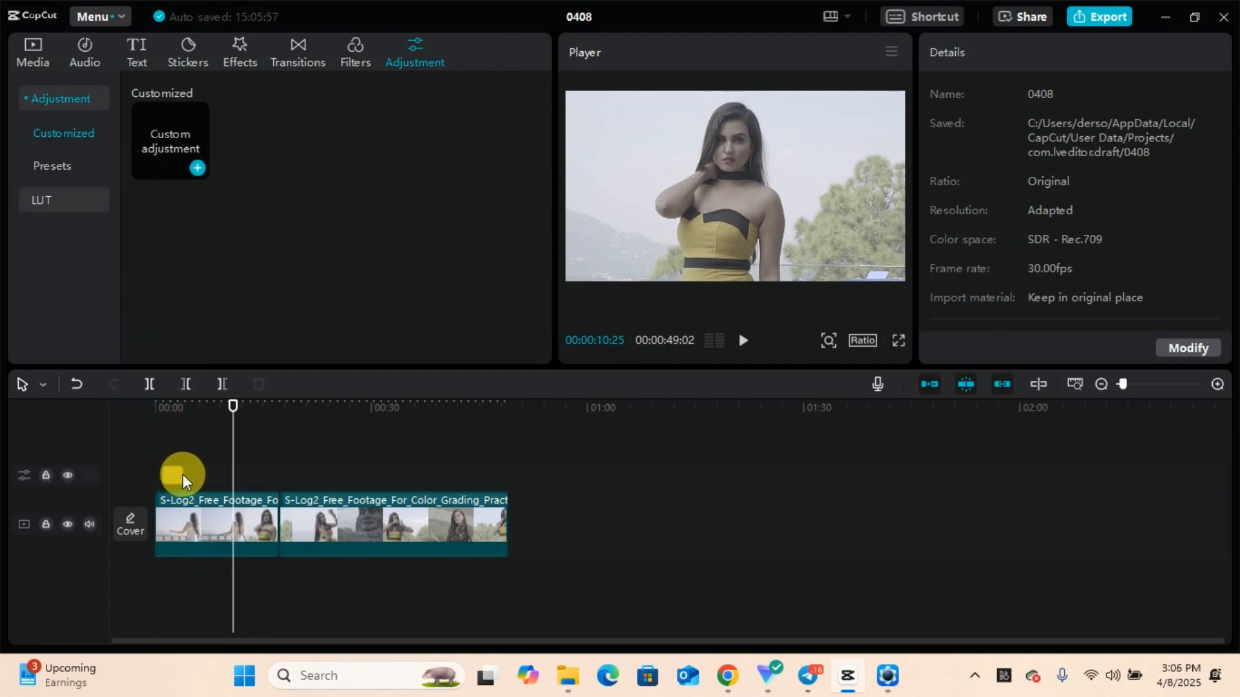
pyautogui.click(181, 474)
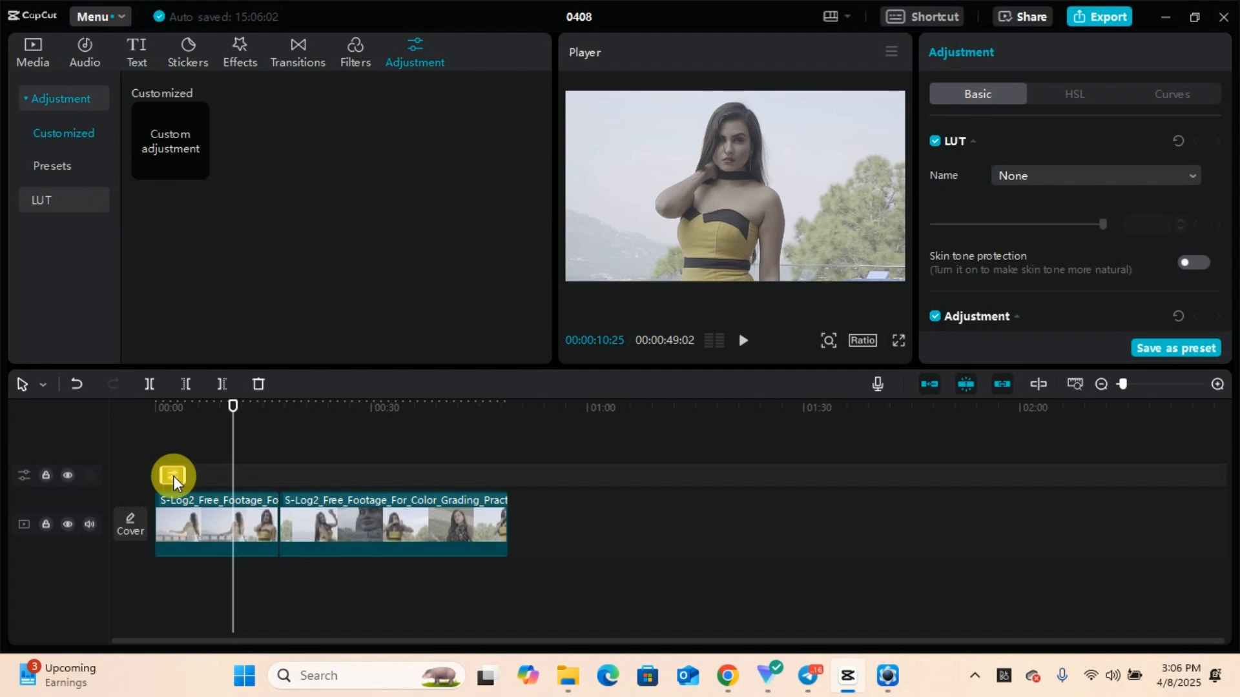
pyautogui.moveTo(195, 484); pyautogui.dragTo(288, 493)
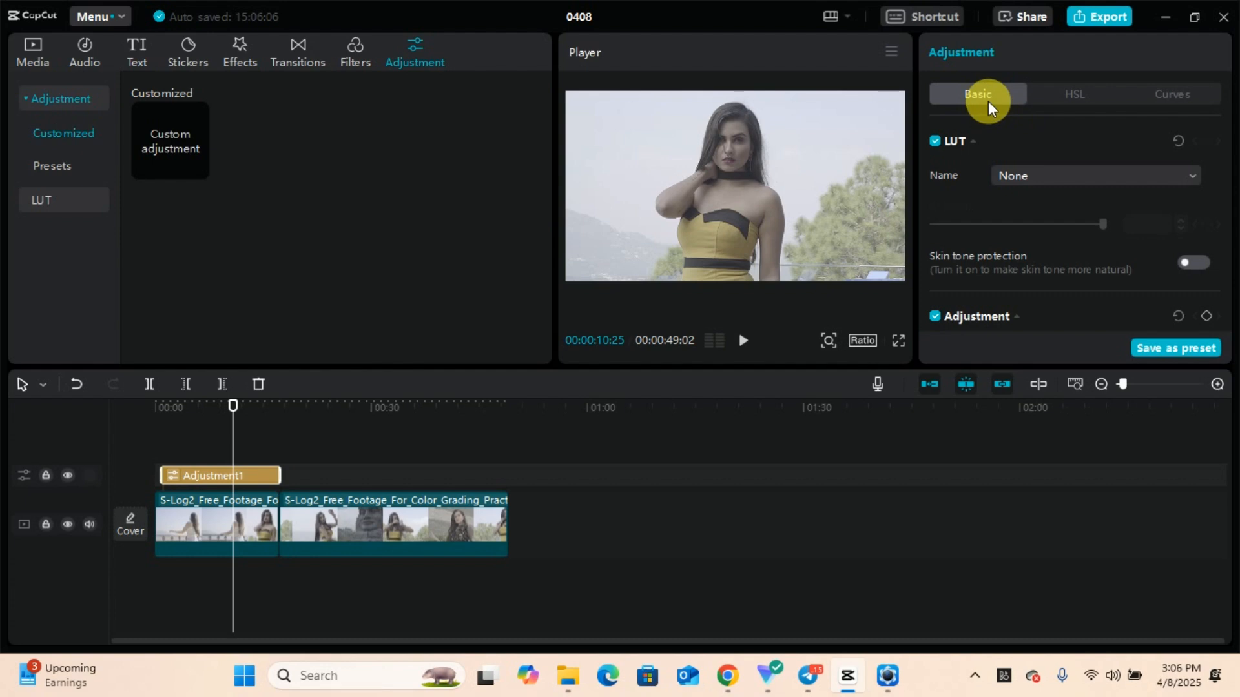
# View the layer's HSL and Curves options, and set its basic color values to Temp 5, Hue 48 and Saturation 47
pyautogui.click(1070, 95)
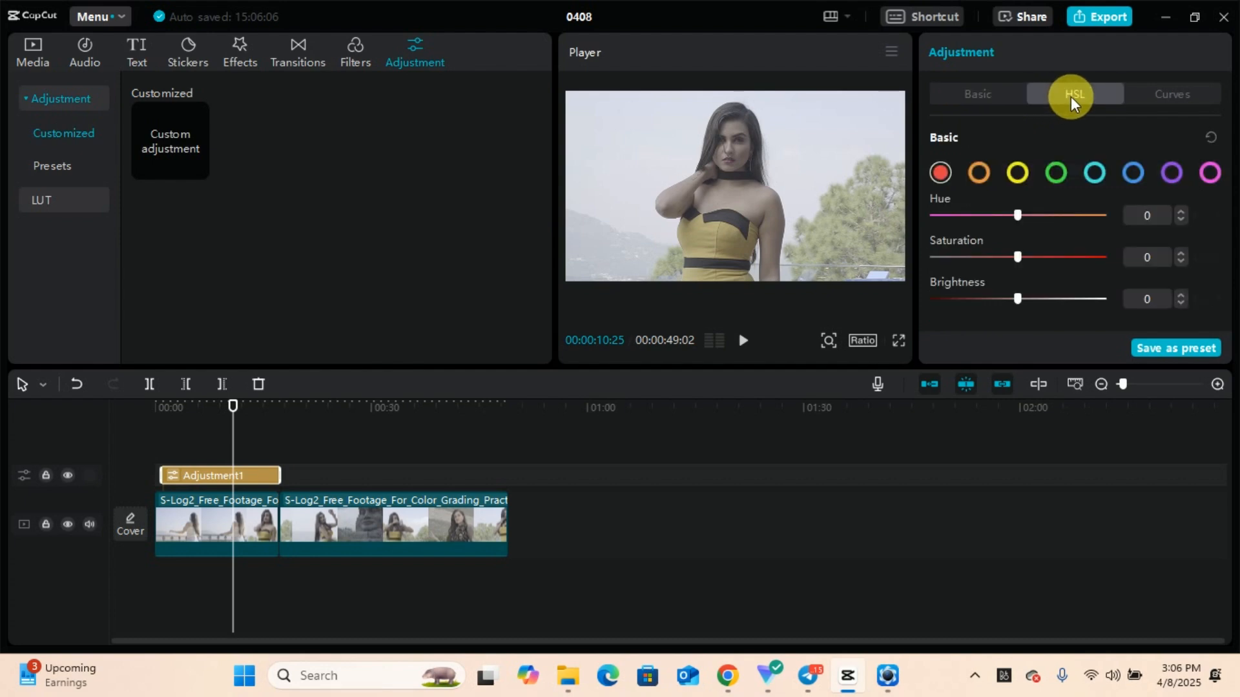
pyautogui.click(1169, 92)
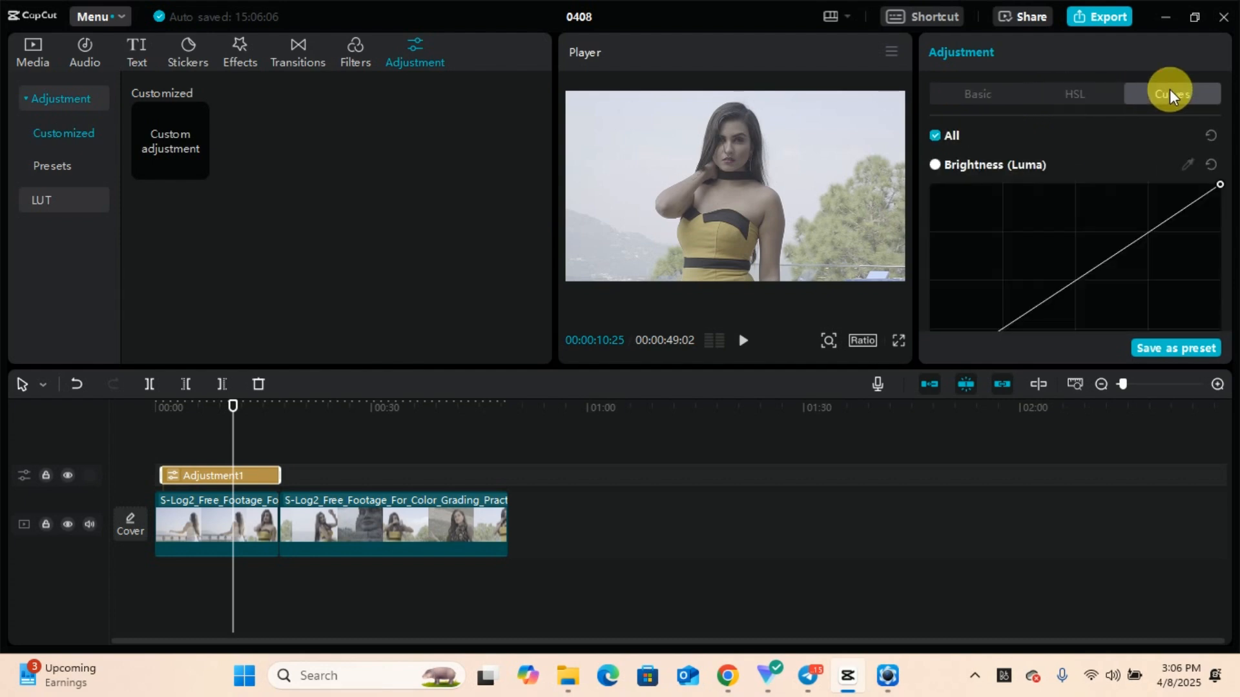
pyautogui.click(984, 95)
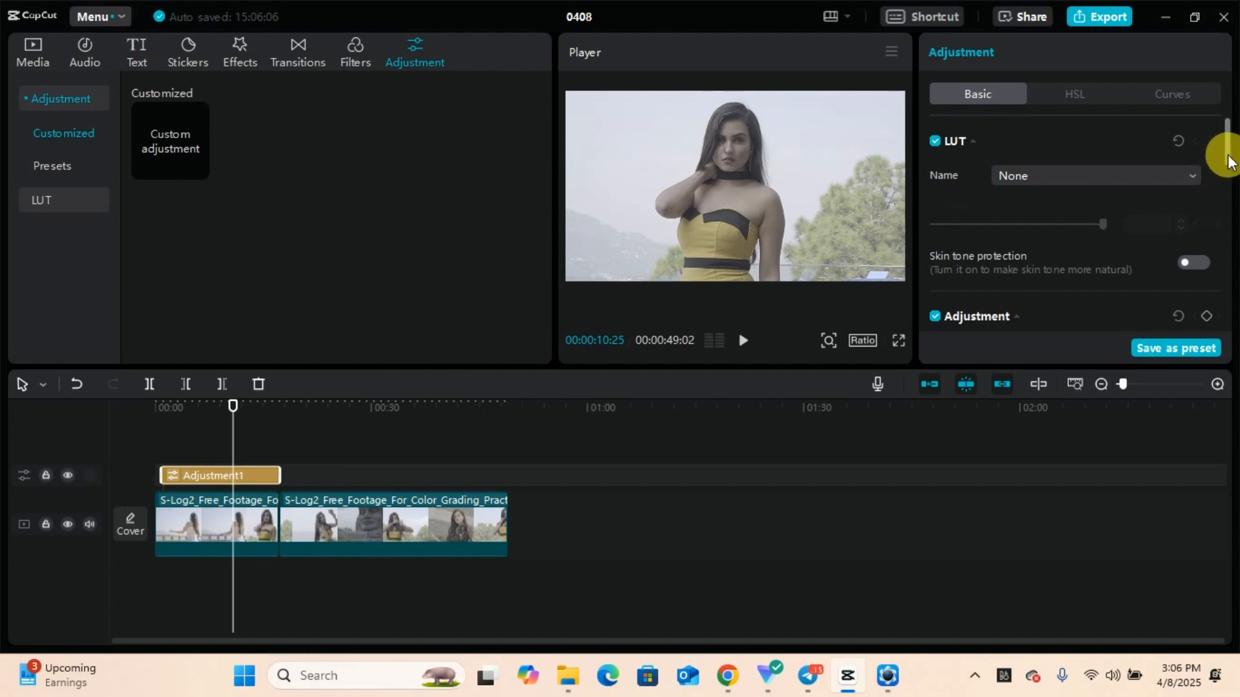
pyautogui.moveTo(1222, 168); pyautogui.dragTo(1221, 197)
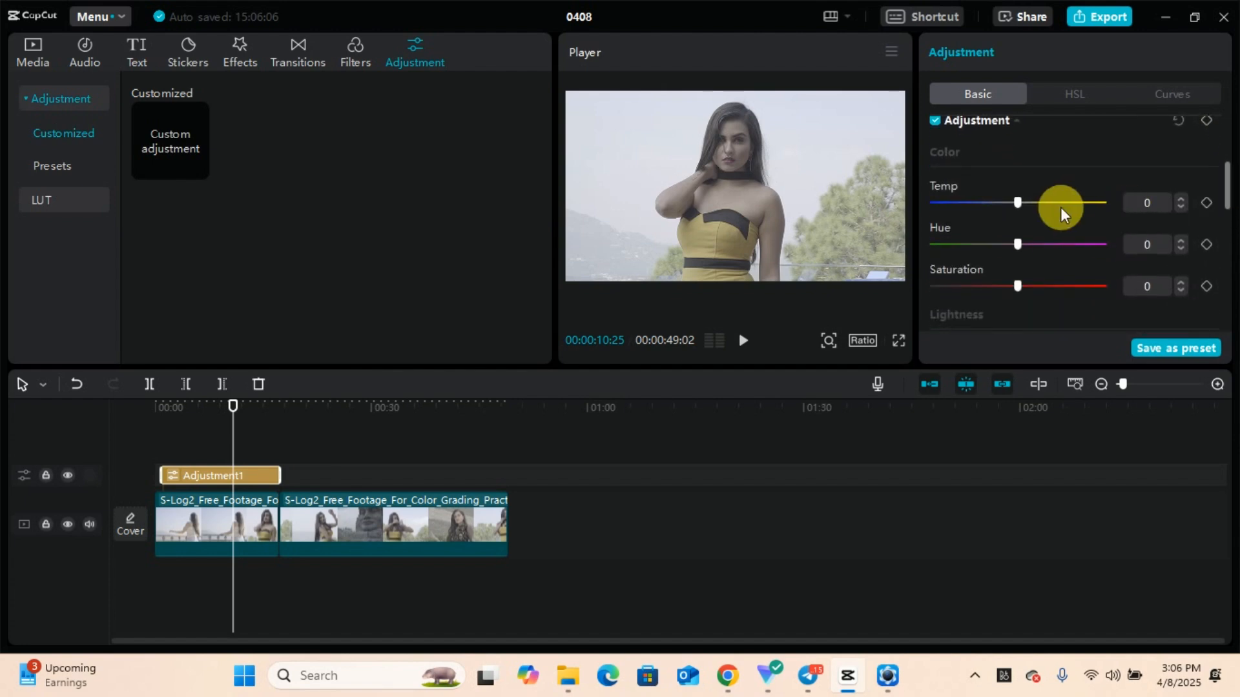
pyautogui.moveTo(1011, 203)
pyautogui.mouseDown()
pyautogui.moveTo(1112, 204)
pyautogui.moveTo(1027, 196)
pyautogui.mouseUp()
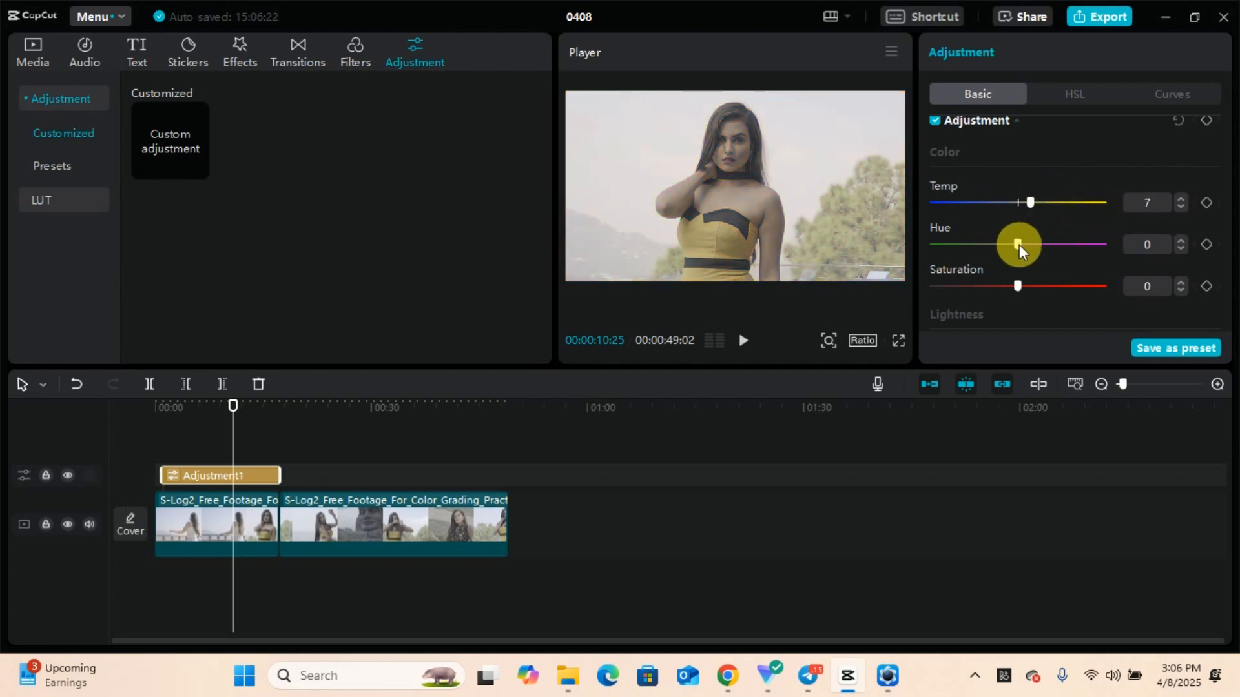
pyautogui.moveTo(1028, 204)
pyautogui.mouseDown()
pyautogui.moveTo(925, 201)
pyautogui.moveTo(1102, 199)
pyautogui.moveTo(1024, 201)
pyautogui.mouseUp()
pyautogui.moveTo(1015, 243); pyautogui.dragTo(1097, 246)
pyautogui.moveTo(1010, 281); pyautogui.dragTo(1096, 288)
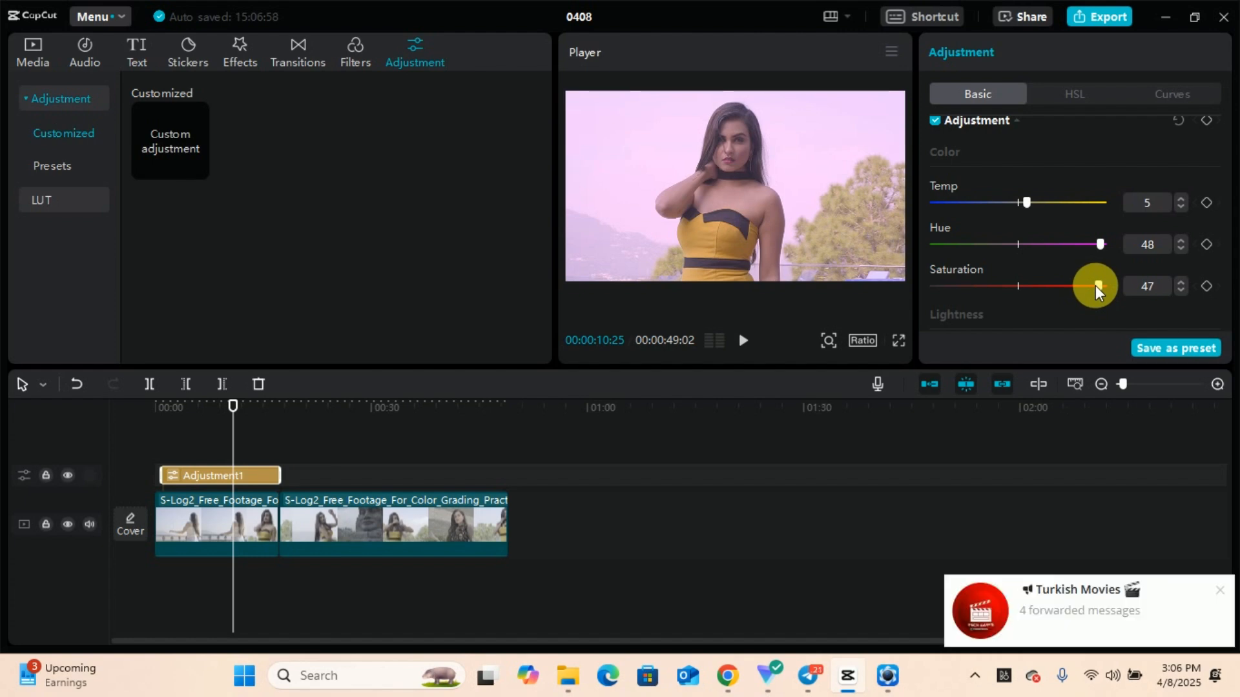
# Set the adjustment layer's Brightness to 6, Contrast to -7 and Highlight to 6
pyautogui.click(257, 477)
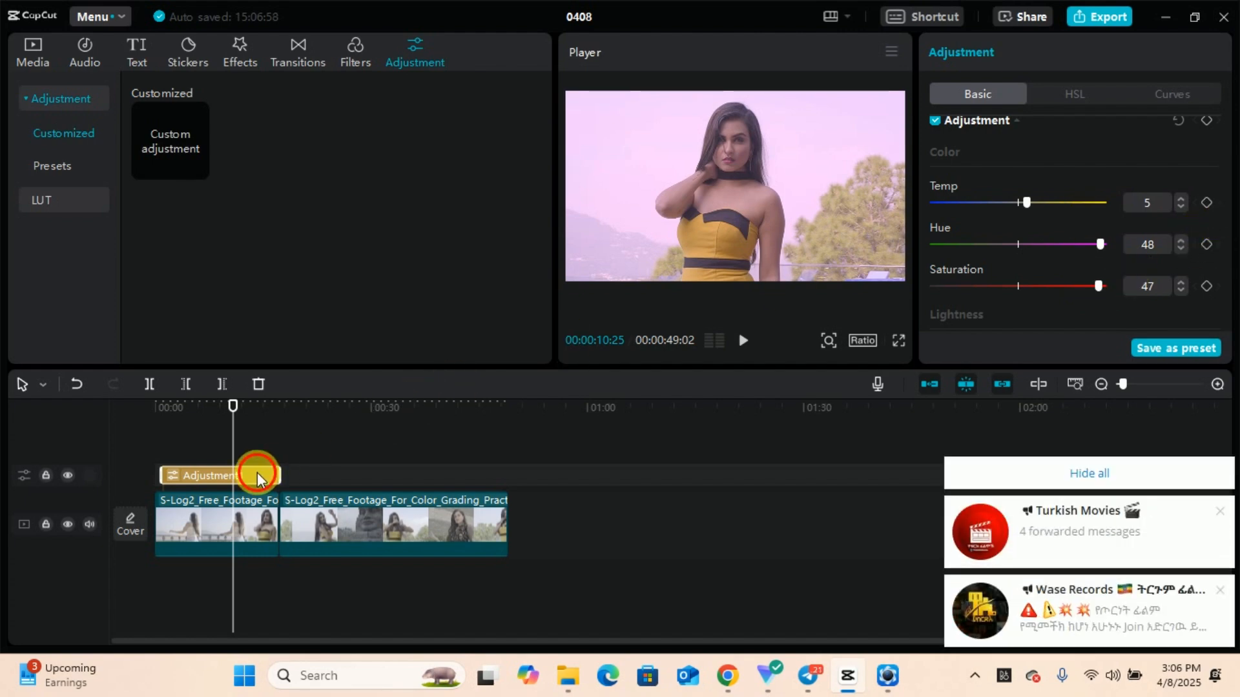
pyautogui.click(1065, 473)
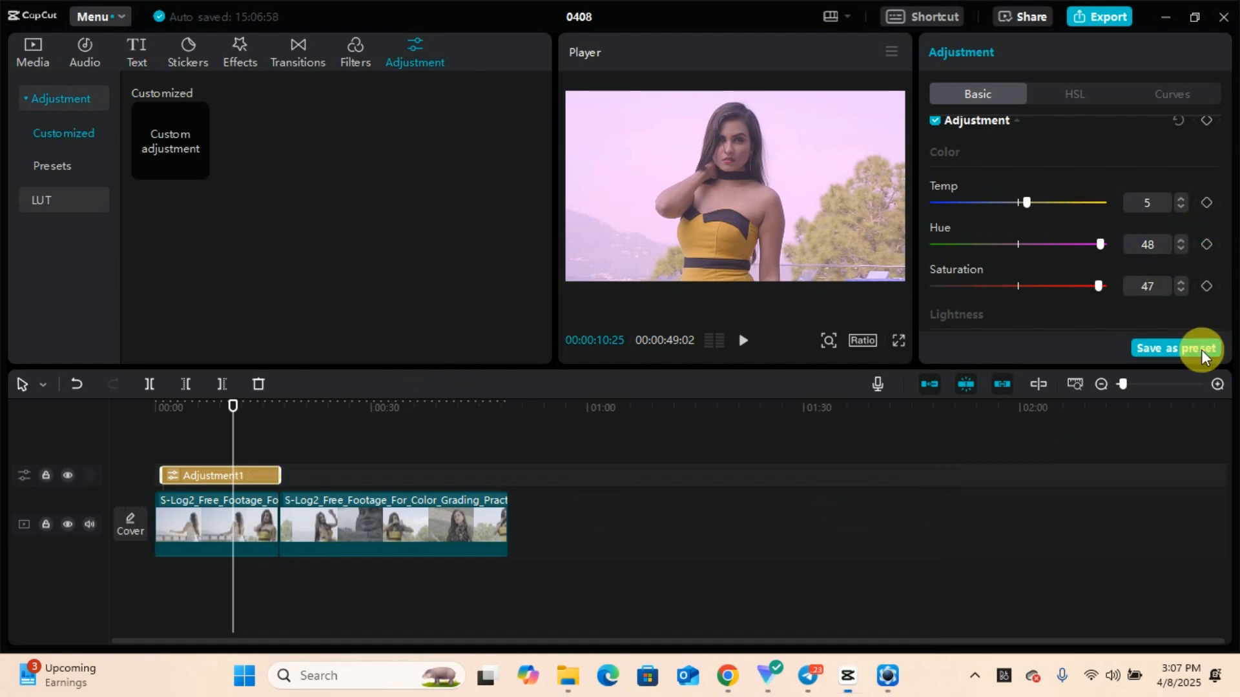
pyautogui.moveTo(1222, 194); pyautogui.dragTo(1230, 257)
pyautogui.moveTo(1015, 161); pyautogui.dragTo(928, 210)
pyautogui.moveTo(1019, 244)
pyautogui.mouseDown()
pyautogui.moveTo(924, 244)
pyautogui.moveTo(1095, 251)
pyautogui.moveTo(1026, 246)
pyautogui.mouseUp()
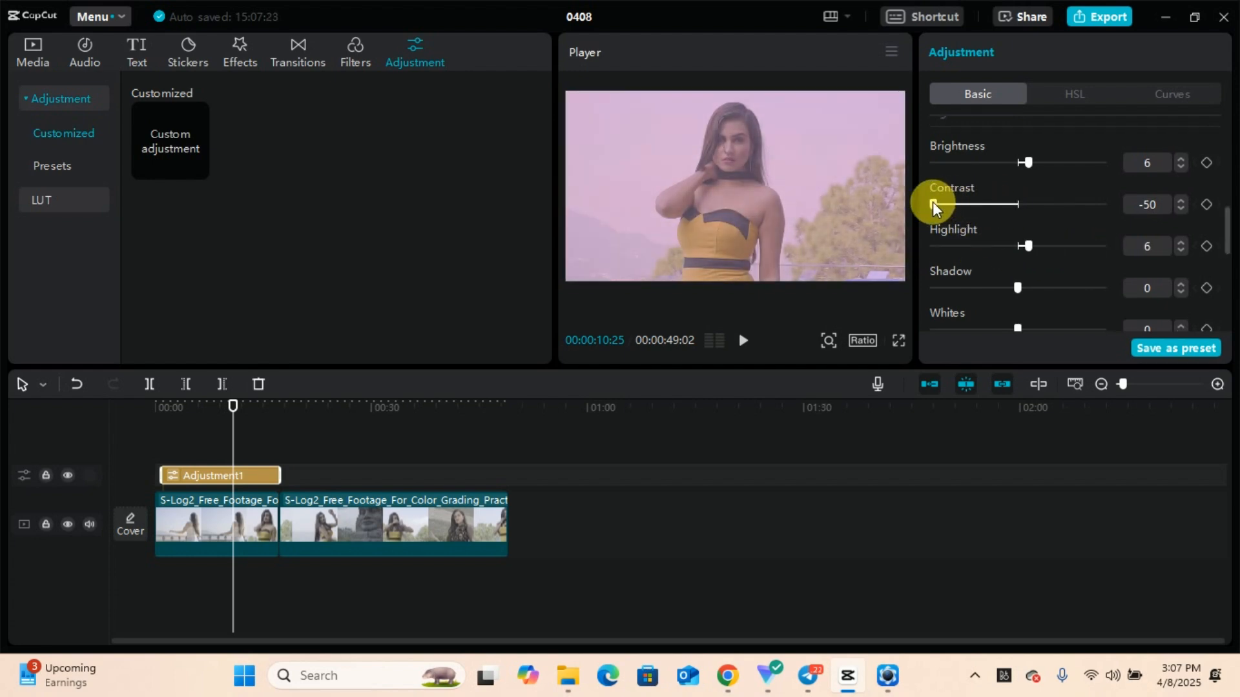
pyautogui.moveTo(932, 202); pyautogui.dragTo(1003, 207)
# Try Shadow at -50 and return it to 0, and set the layer's Whites to -7 and illumination to -5
pyautogui.moveTo(1015, 288); pyautogui.dragTo(925, 291)
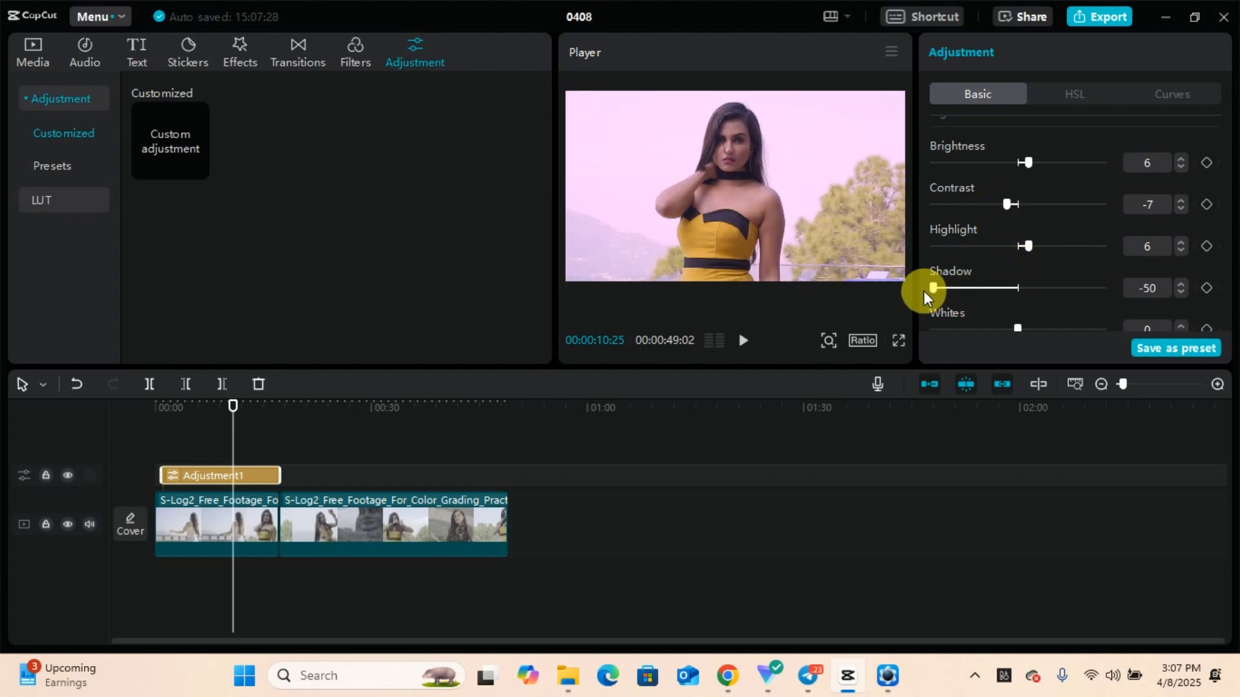
pyautogui.moveTo(913, 289); pyautogui.dragTo(1020, 305)
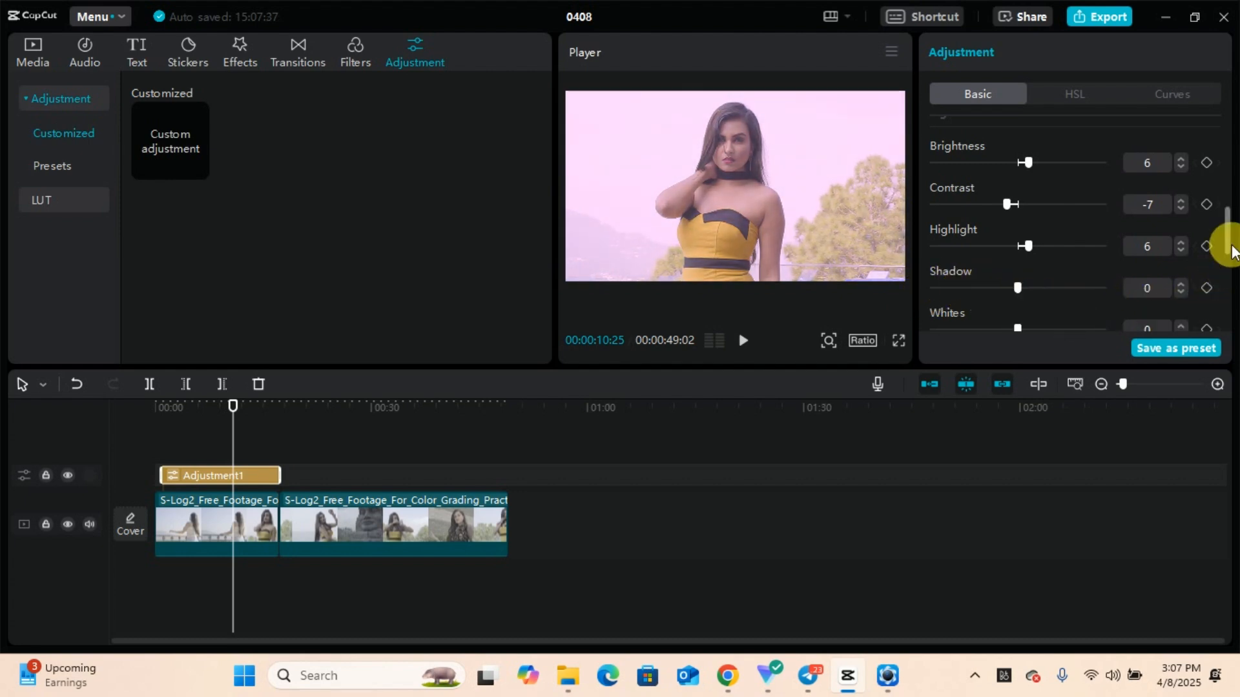
pyautogui.moveTo(1225, 241); pyautogui.dragTo(1225, 263)
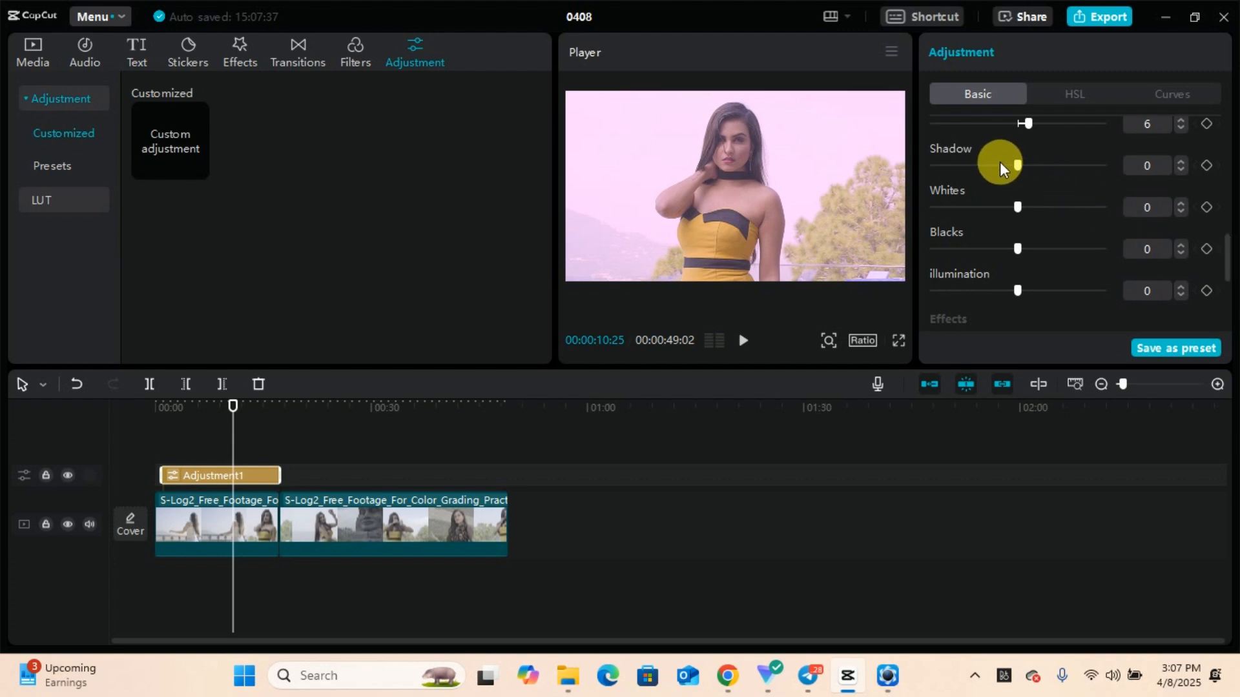
pyautogui.moveTo(1015, 165); pyautogui.dragTo(1006, 293)
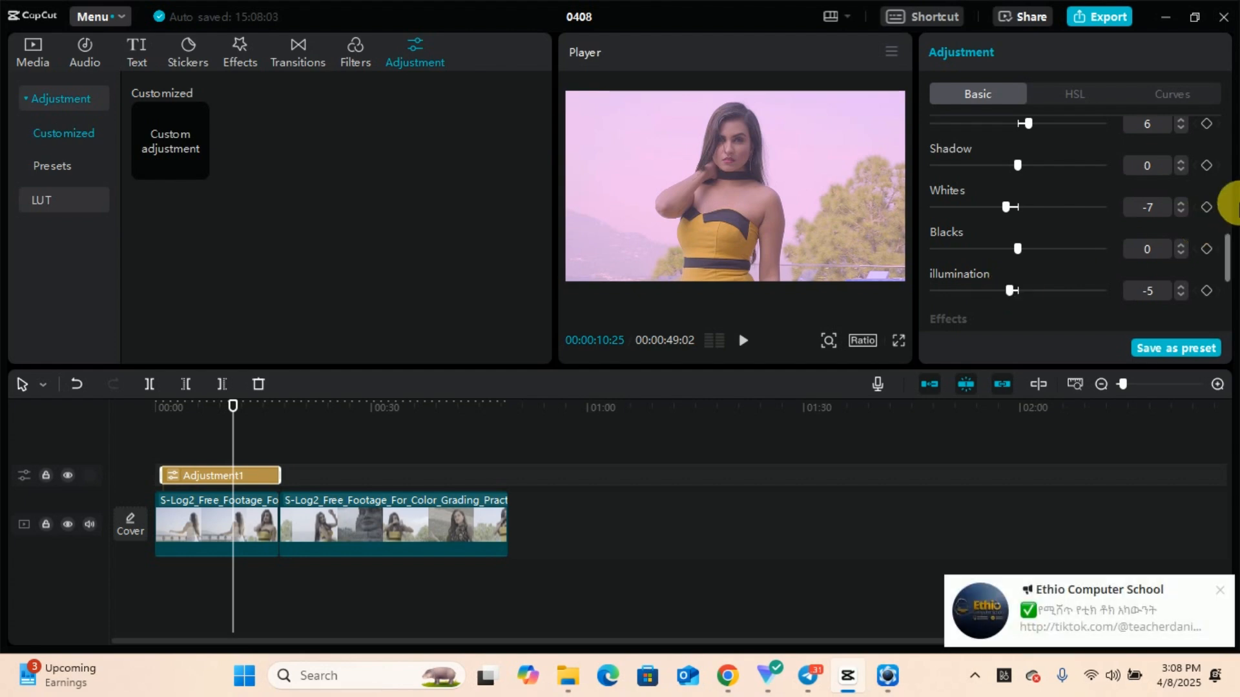
# Try Sharpen at 100, and set the adjustment layer's Sharpen to 9 and Clarity to 6
pyautogui.moveTo(1226, 250); pyautogui.dragTo(1225, 283)
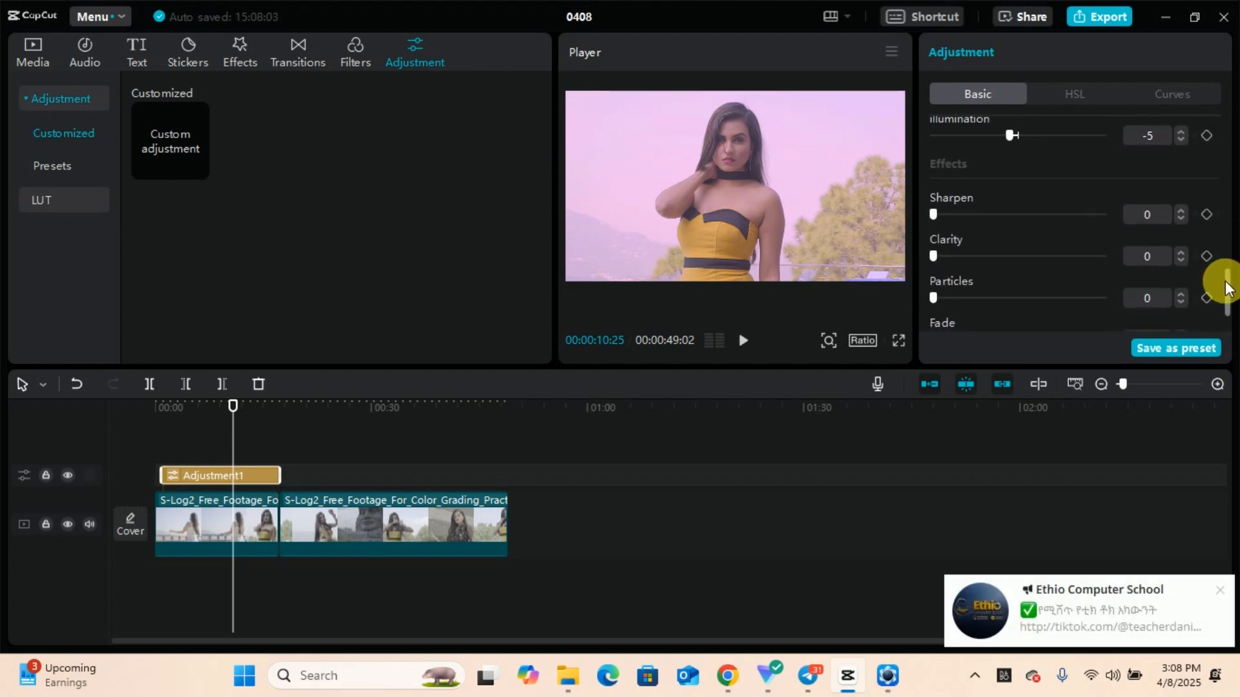
pyautogui.moveTo(936, 217); pyautogui.dragTo(1111, 219)
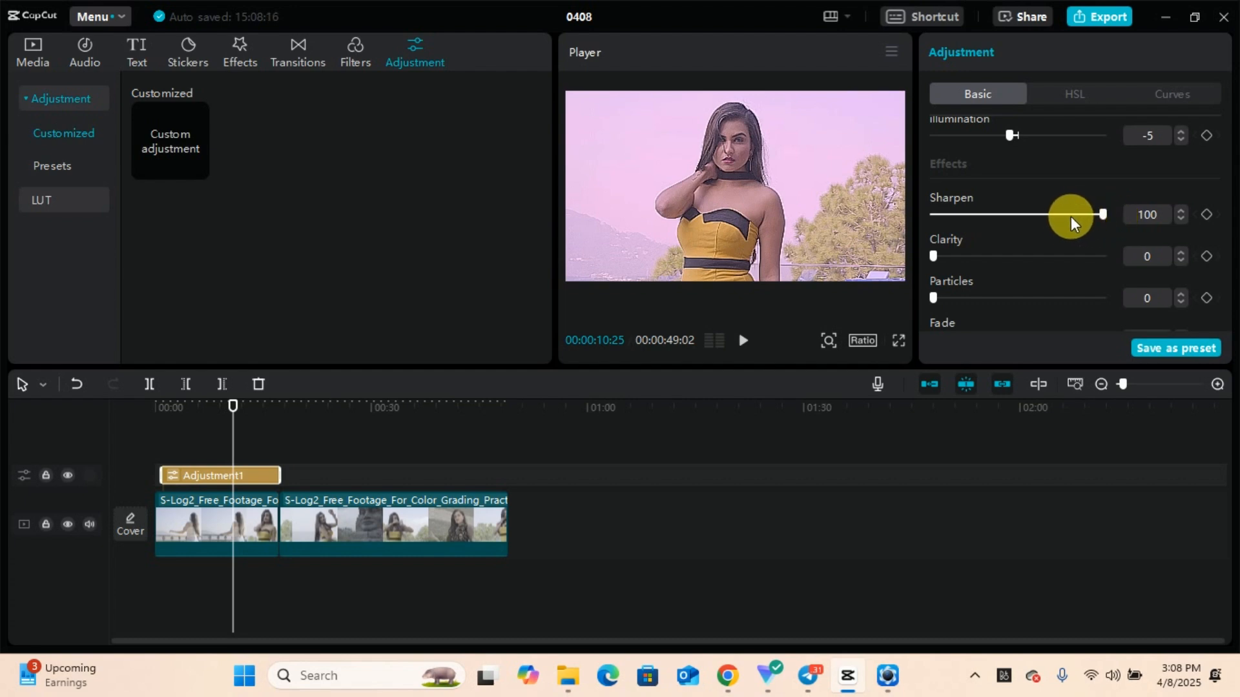
pyautogui.moveTo(1102, 212); pyautogui.dragTo(942, 252)
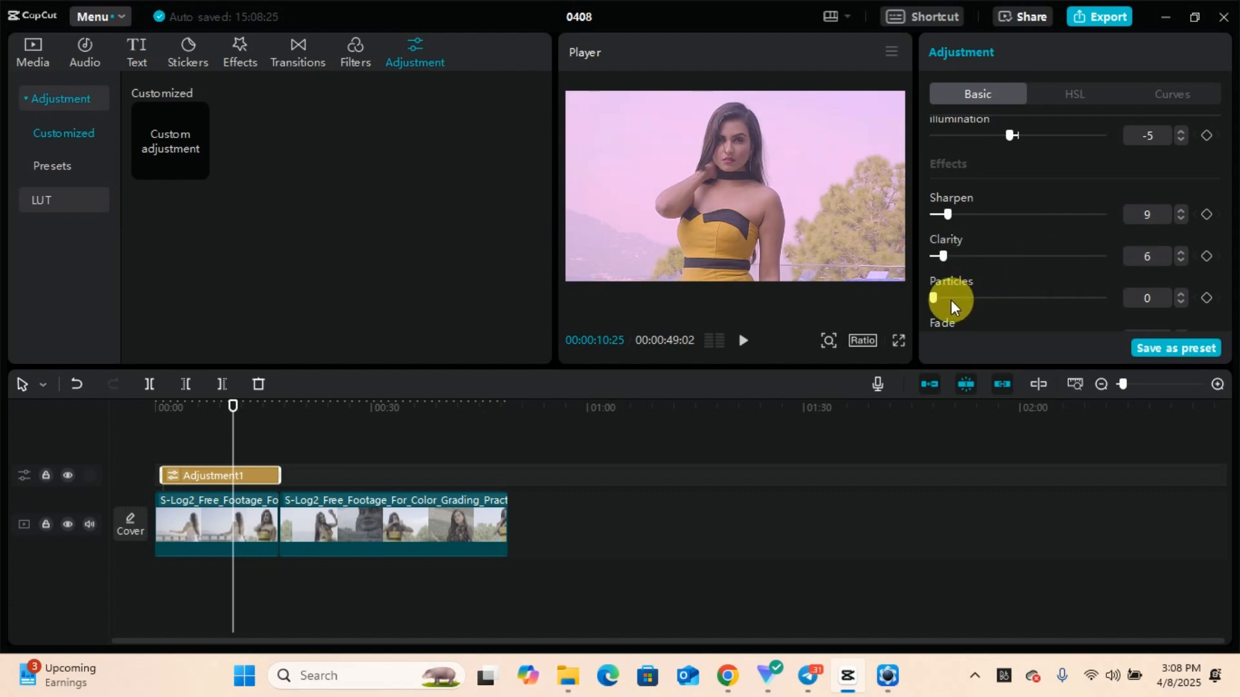
# Set the adjustment layer's Fade to 17, and try Vignette at -50 before setting it to -17
pyautogui.moveTo(934, 295)
pyautogui.mouseDown()
pyautogui.moveTo(1114, 289)
pyautogui.moveTo(907, 297)
pyautogui.moveTo(1116, 296)
pyautogui.moveTo(912, 293)
pyautogui.mouseUp()
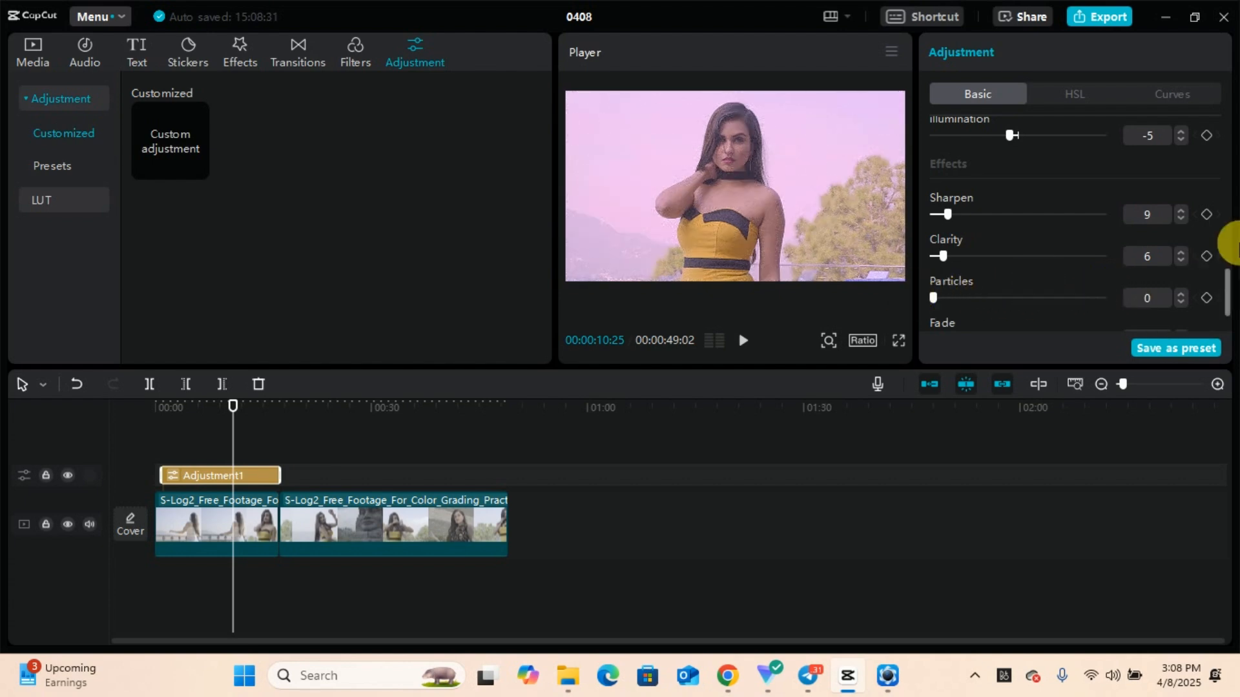
pyautogui.moveTo(1221, 280); pyautogui.dragTo(1220, 321)
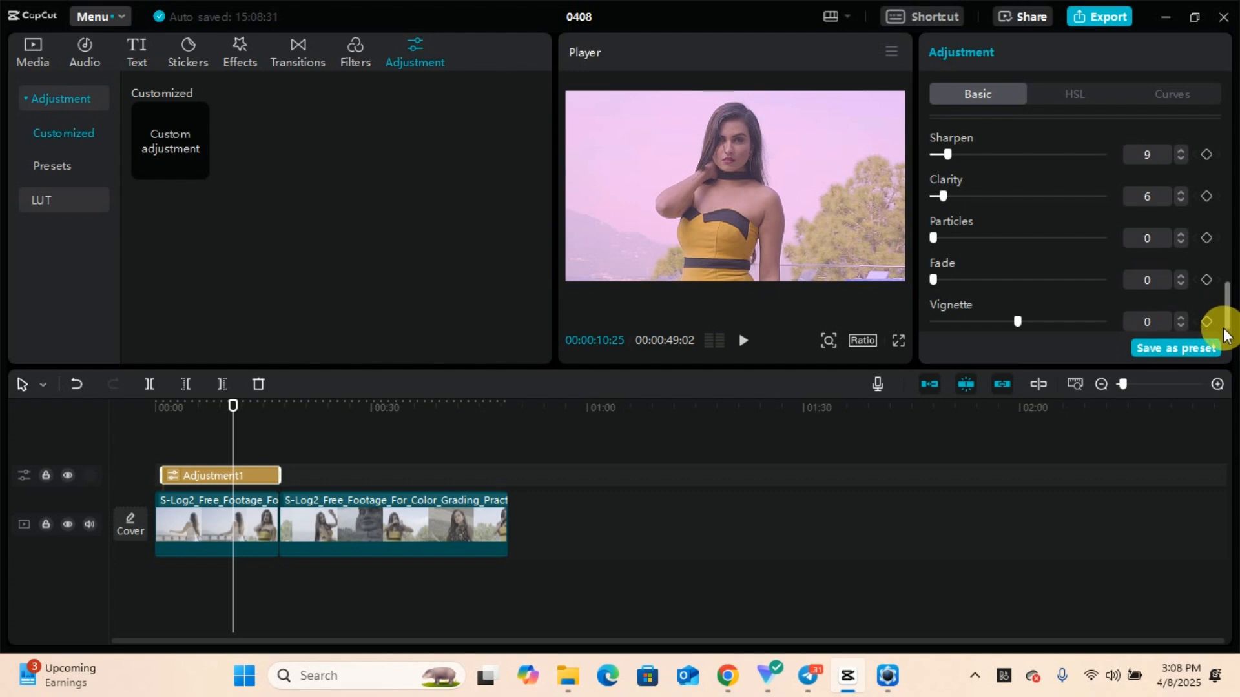
pyautogui.moveTo(936, 280)
pyautogui.mouseDown()
pyautogui.moveTo(1140, 300)
pyautogui.moveTo(927, 300)
pyautogui.moveTo(1118, 282)
pyautogui.moveTo(961, 280)
pyautogui.mouseUp()
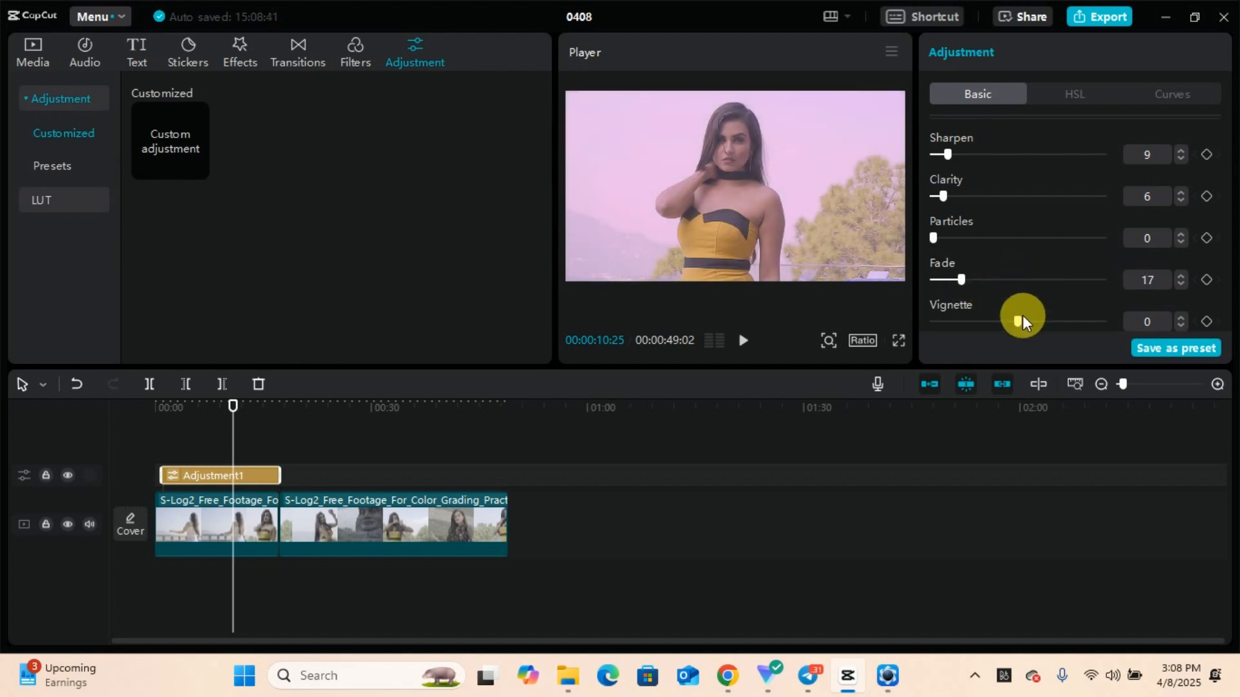
pyautogui.moveTo(1020, 321); pyautogui.dragTo(904, 343)
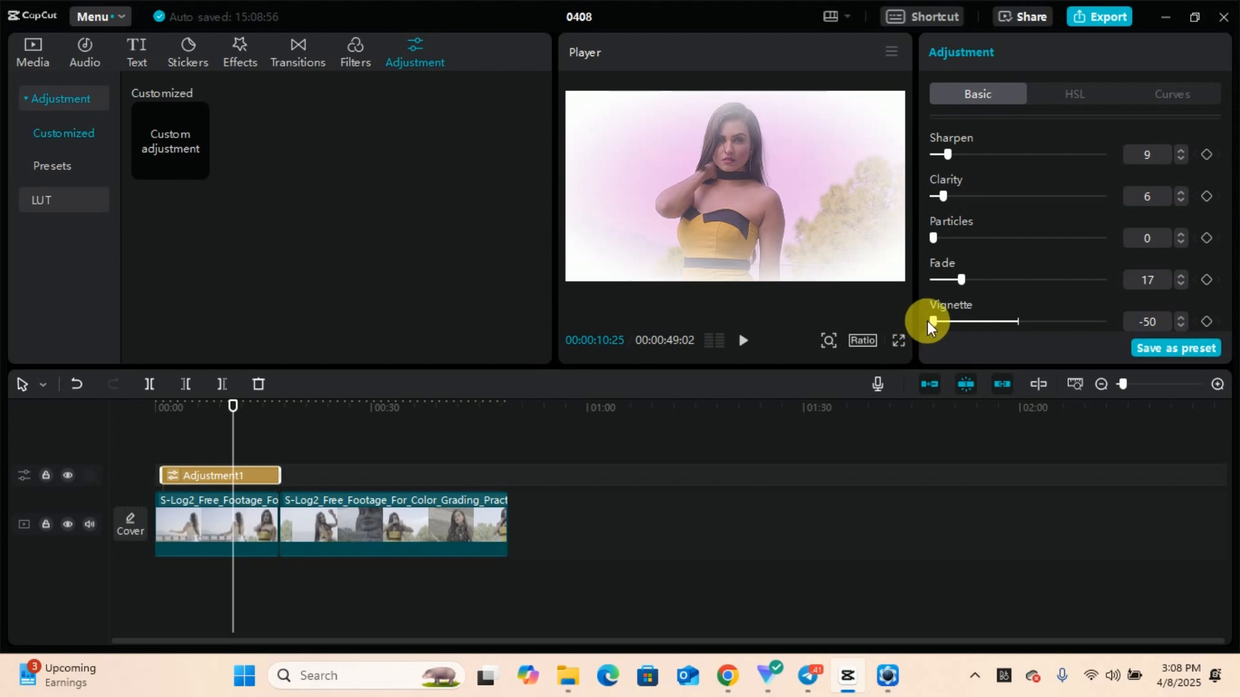
pyautogui.moveTo(932, 320); pyautogui.dragTo(989, 321)
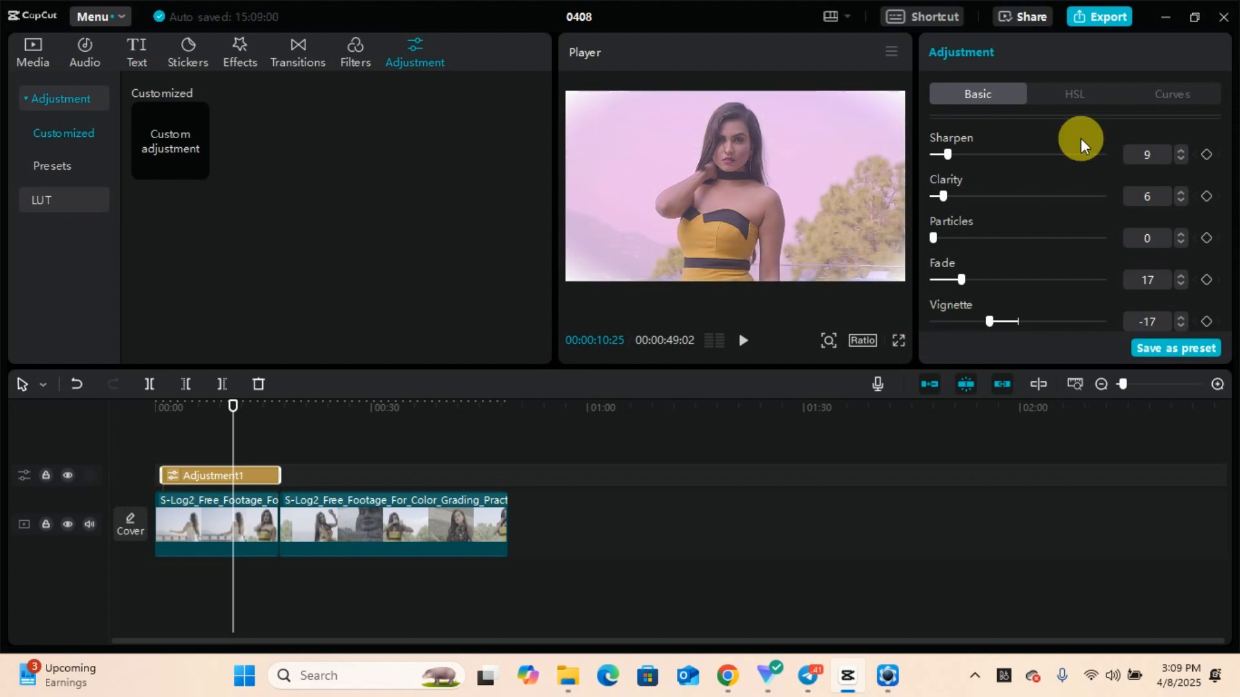
# In the layer's HSL options, set the orange range's Hue to 44, Saturation to 80 and Brightness to -44
pyautogui.click(1077, 94)
pyautogui.click(979, 174)
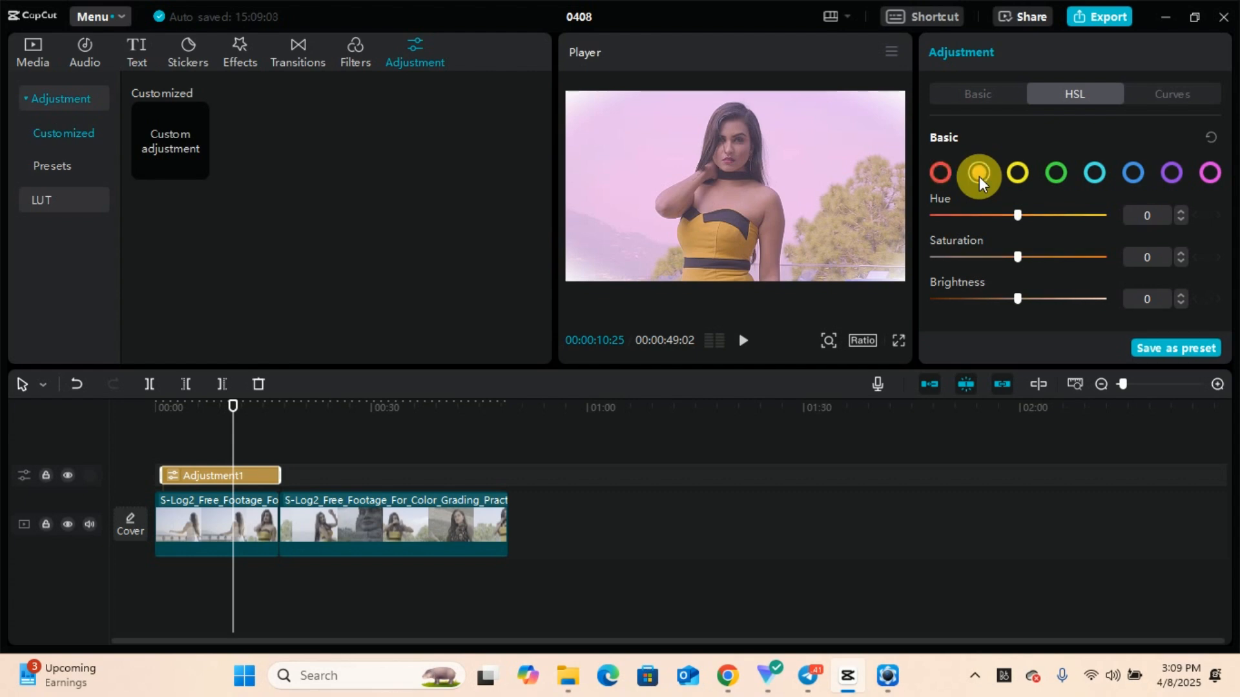
pyautogui.moveTo(1018, 210); pyautogui.dragTo(1055, 217)
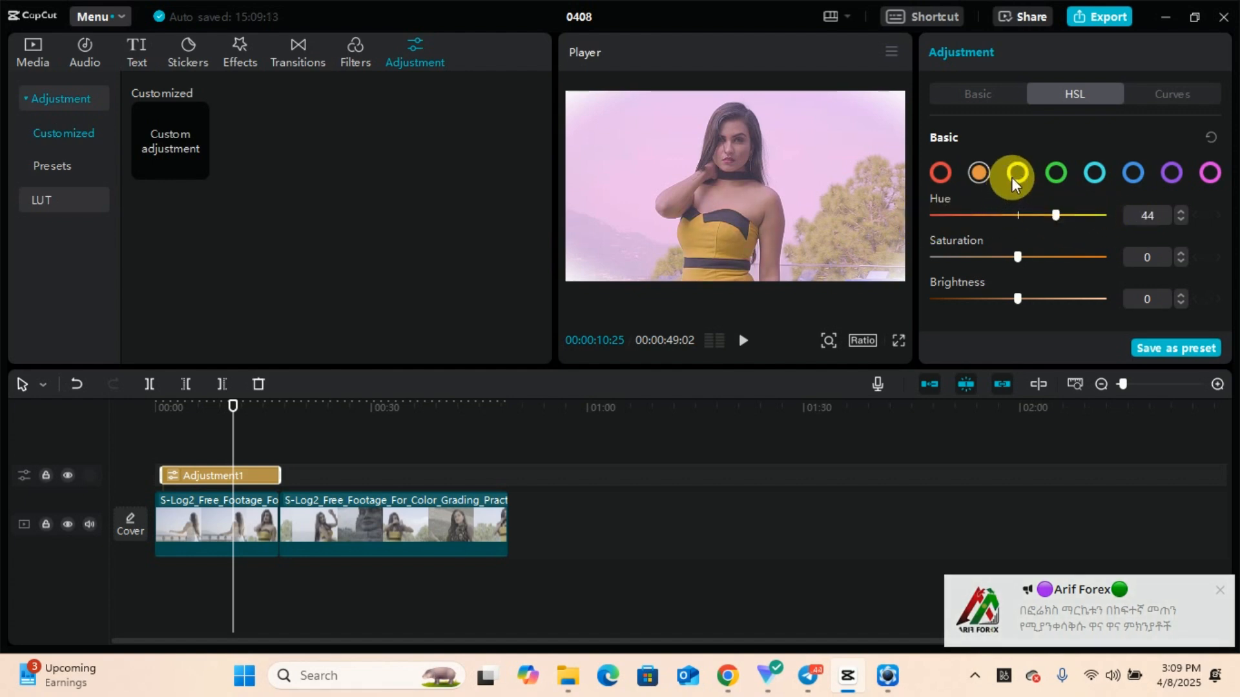
pyautogui.moveTo(1017, 257); pyautogui.dragTo(1083, 268)
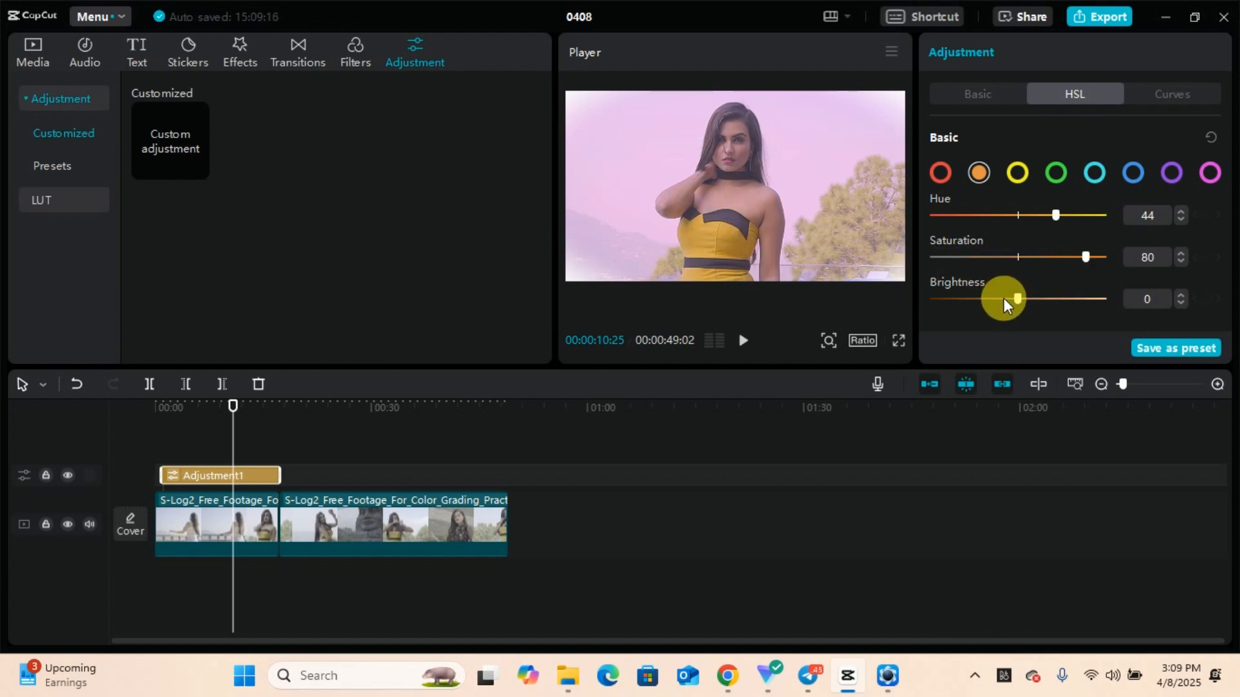
pyautogui.moveTo(1016, 299); pyautogui.dragTo(977, 306)
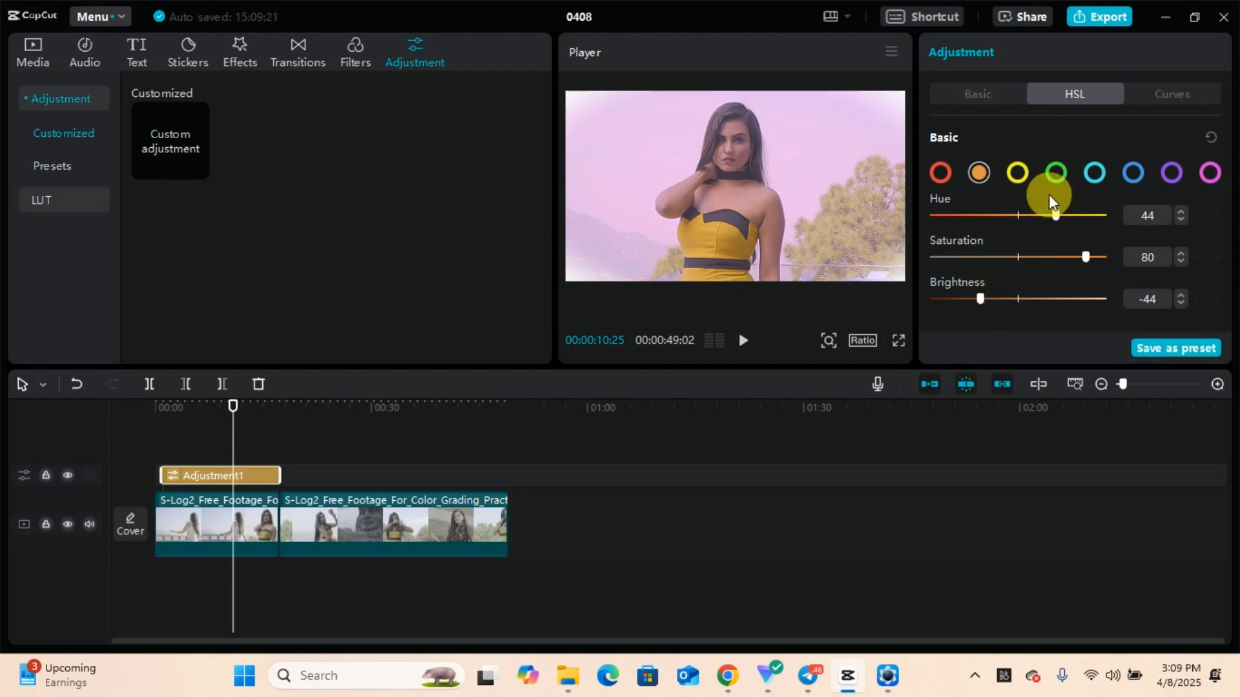
# Set the green range's Saturation to -5 and Hue to -18, and view the cyan range's values
pyautogui.click(1056, 168)
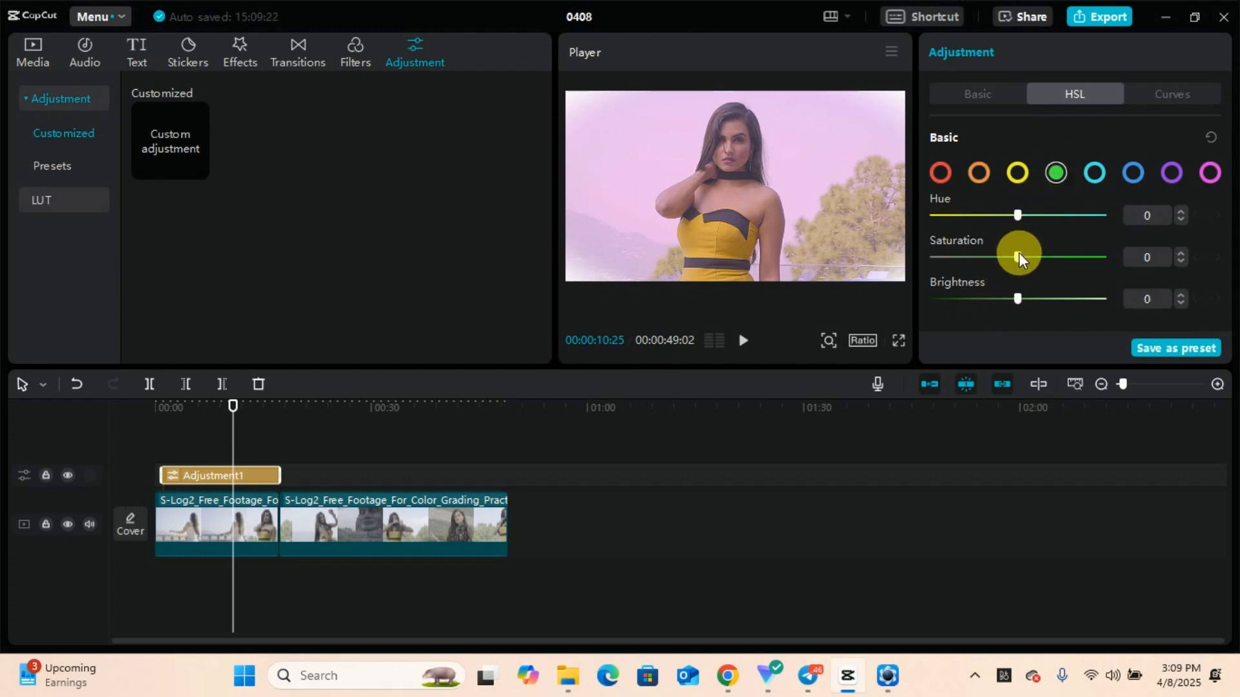
pyautogui.moveTo(1019, 255); pyautogui.dragTo(999, 212)
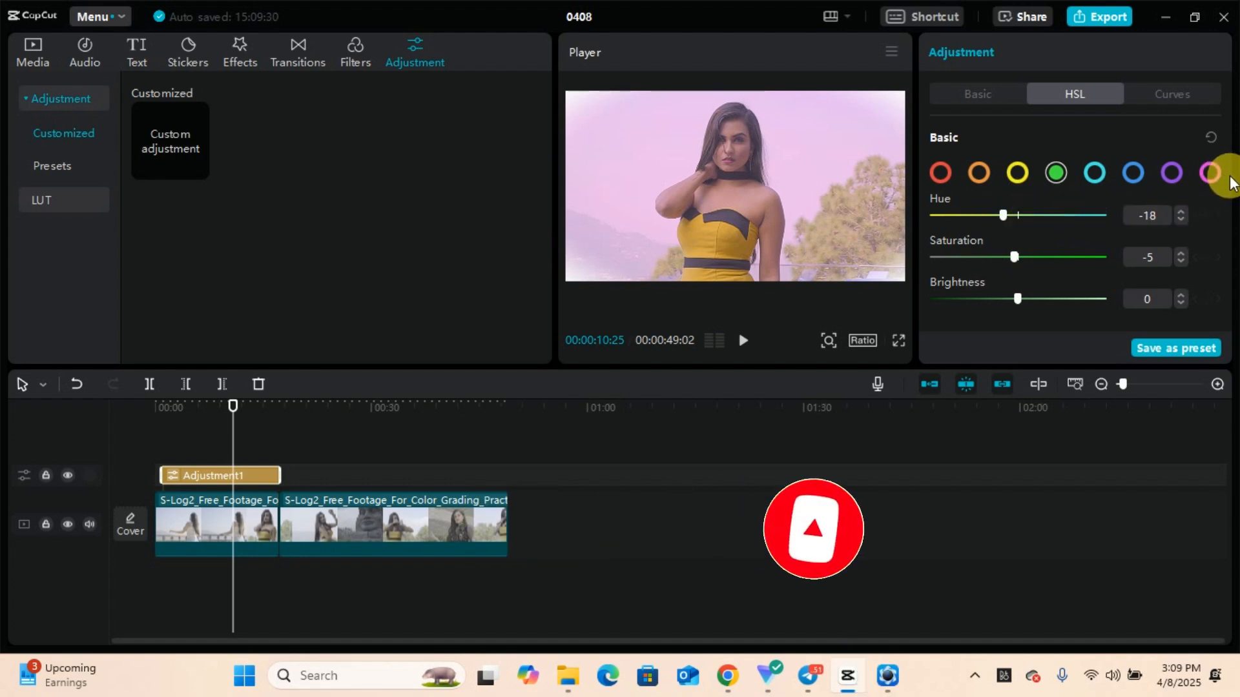
pyautogui.click(1089, 175)
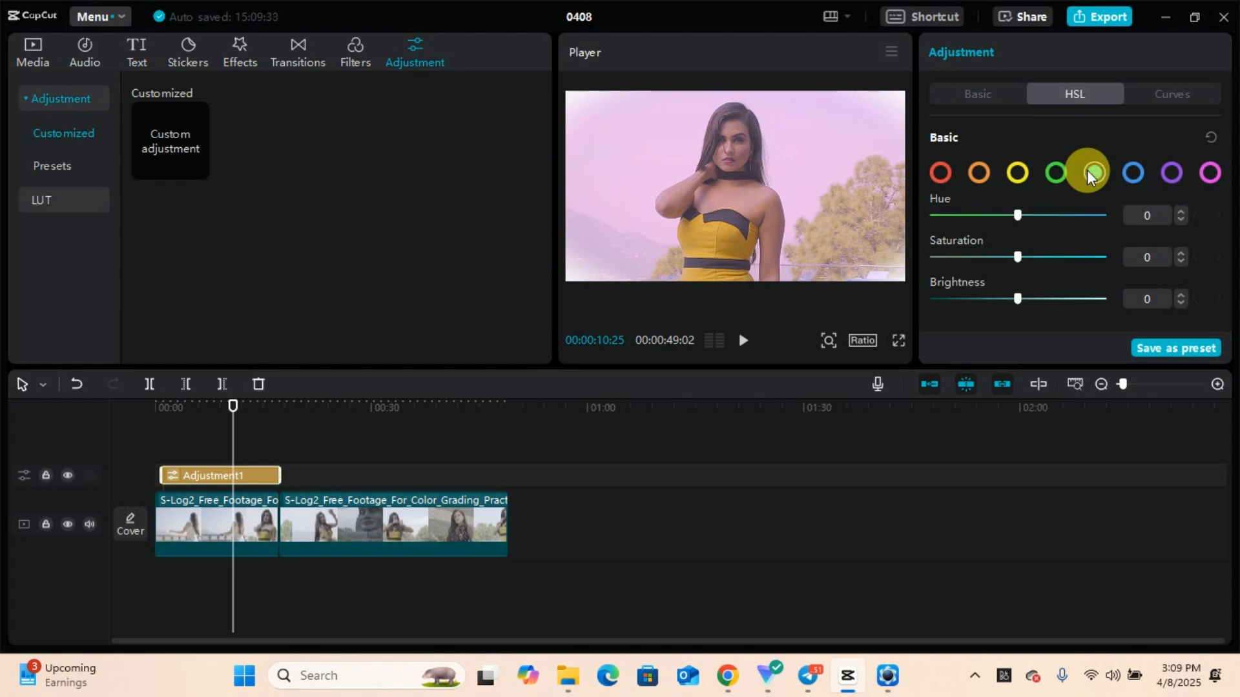
# Set the blue range's Saturation to -100 and Hue to -67, and the purple range's Hue to -22
pyautogui.moveTo(1015, 254); pyautogui.dragTo(921, 274)
pyautogui.click(1129, 175)
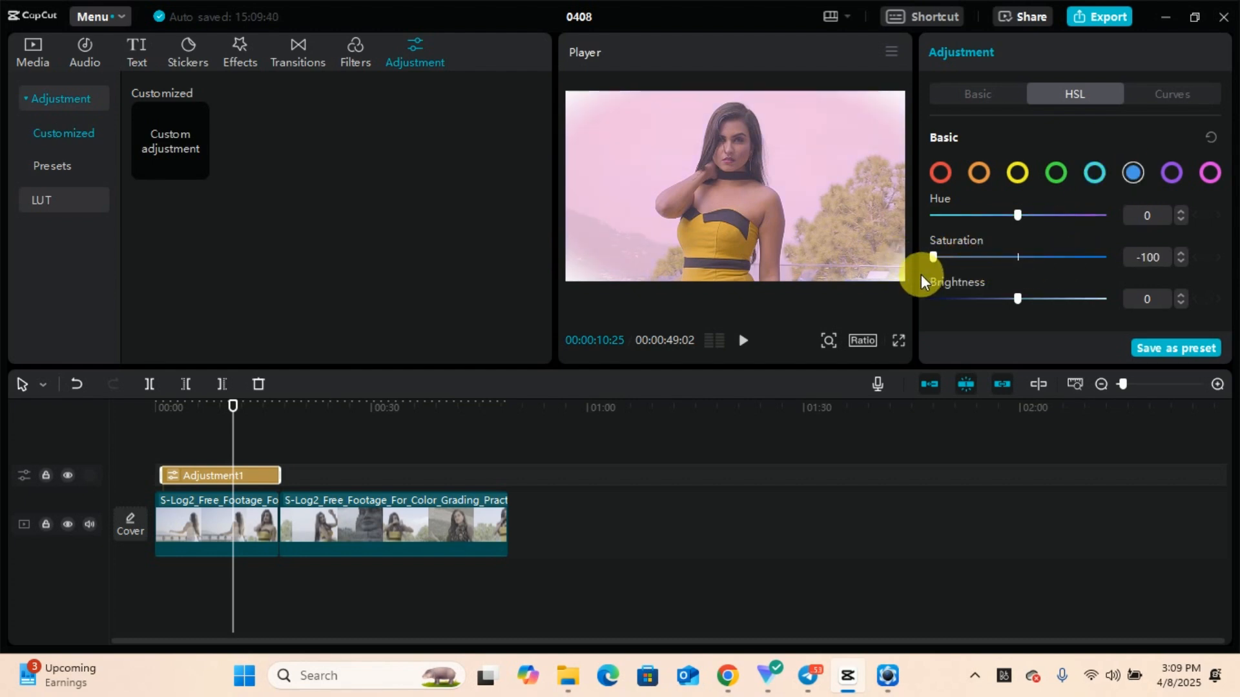
pyautogui.moveTo(1013, 215); pyautogui.dragTo(961, 214)
pyautogui.click(1179, 173)
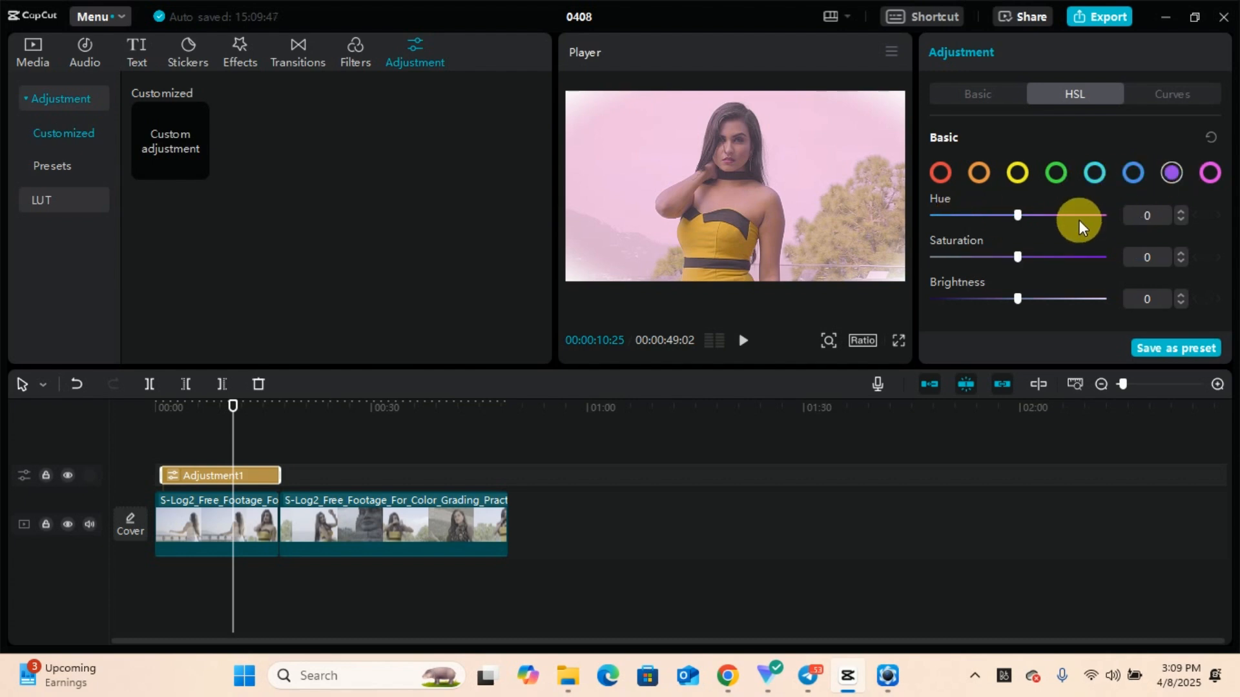
pyautogui.moveTo(1017, 214)
pyautogui.mouseDown()
pyautogui.moveTo(985, 215)
pyautogui.moveTo(995, 215)
pyautogui.mouseUp()
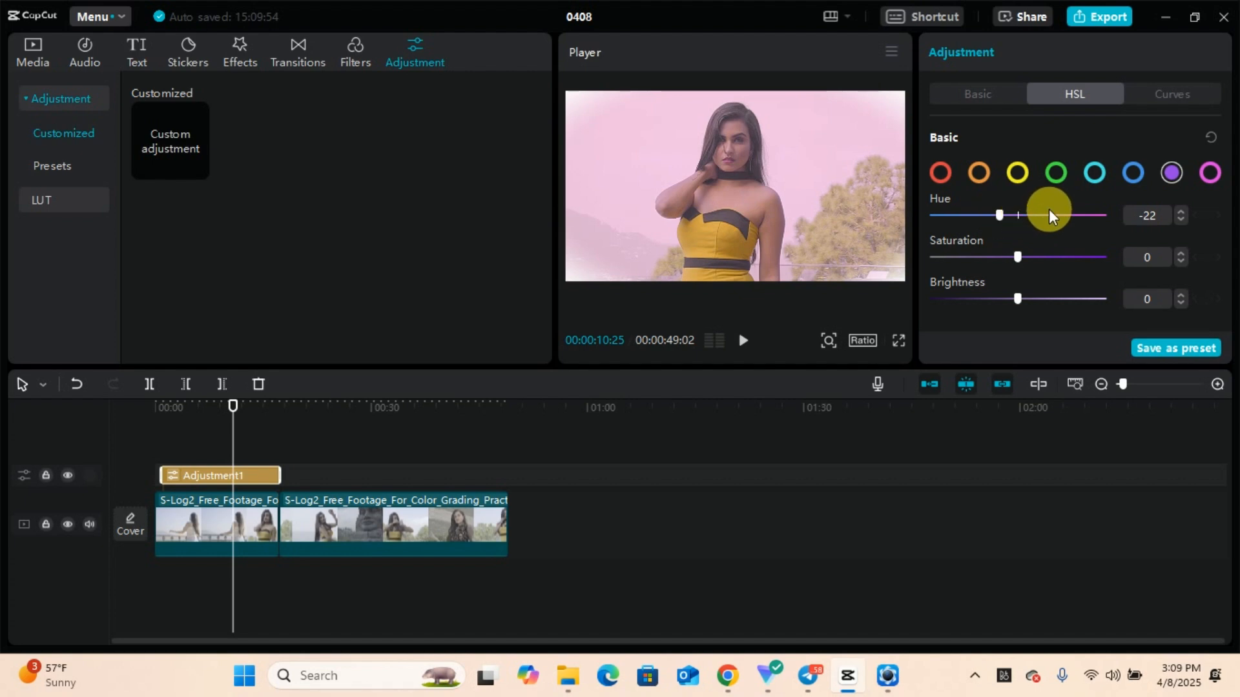
# Change the blue range's Hue to 18 and nudge its Brightness slightly upward
pyautogui.click(1129, 171)
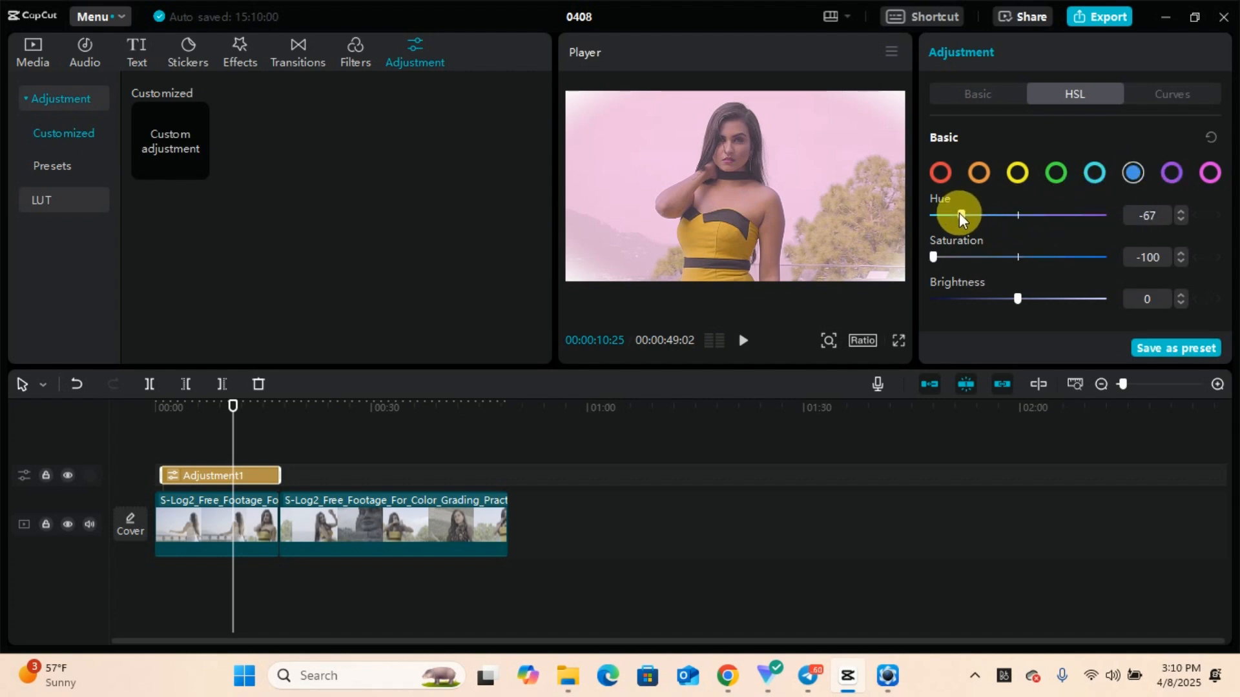
pyautogui.moveTo(959, 211); pyautogui.dragTo(1030, 211)
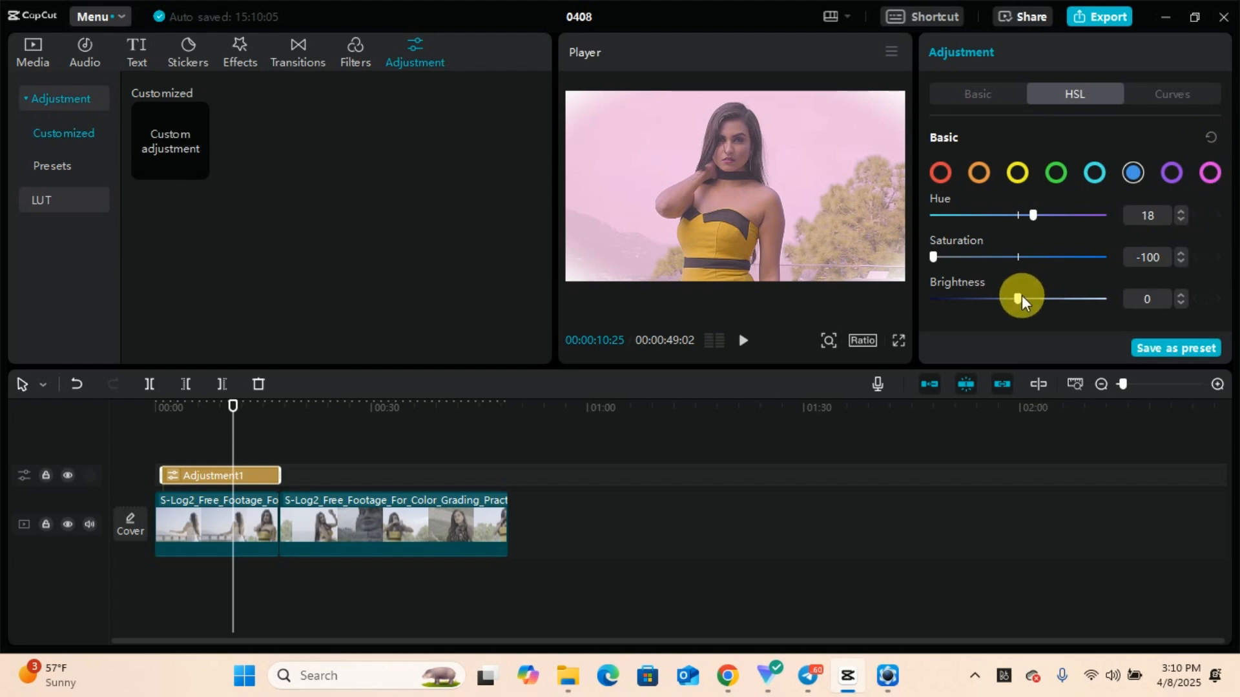
pyautogui.moveTo(1021, 296)
pyautogui.mouseDown()
pyautogui.moveTo(958, 299)
pyautogui.moveTo(1051, 301)
pyautogui.moveTo(1026, 300)
pyautogui.mouseUp()
# Shape the Brightness (Luma) curve with a lowered midpoint, a black point shifted slightly inward and a raised highlights point
pyautogui.click(1170, 97)
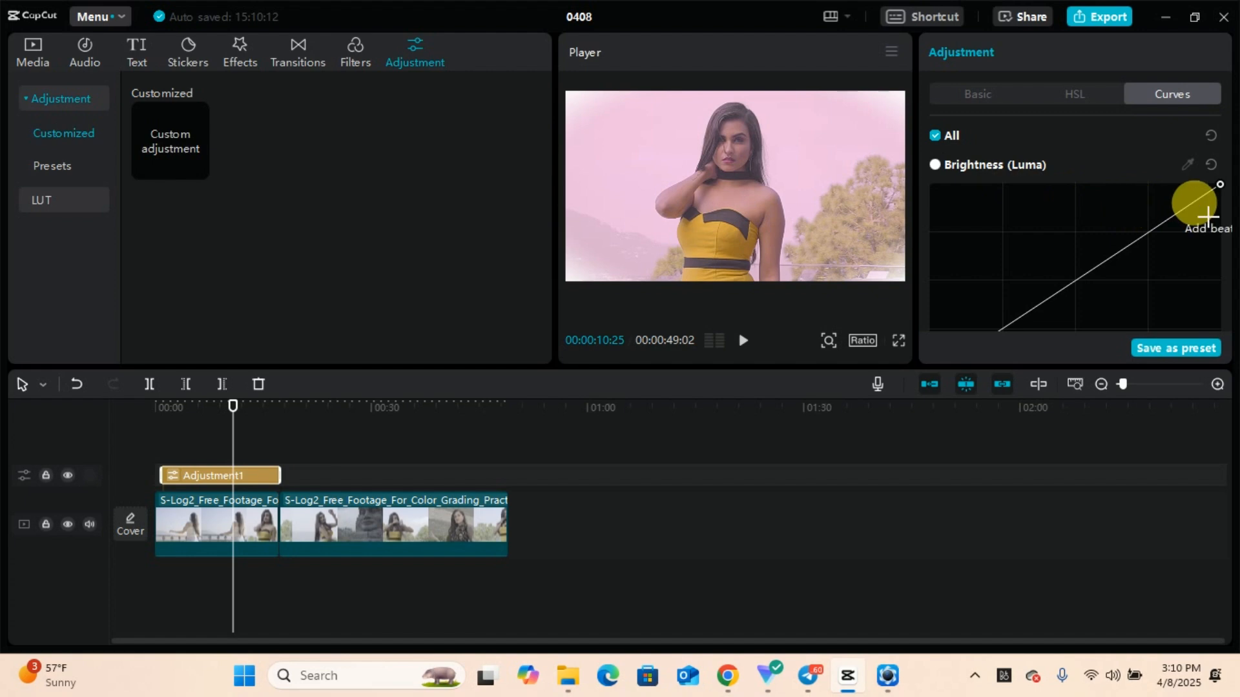
pyautogui.moveTo(1225, 158); pyautogui.dragTo(1226, 172)
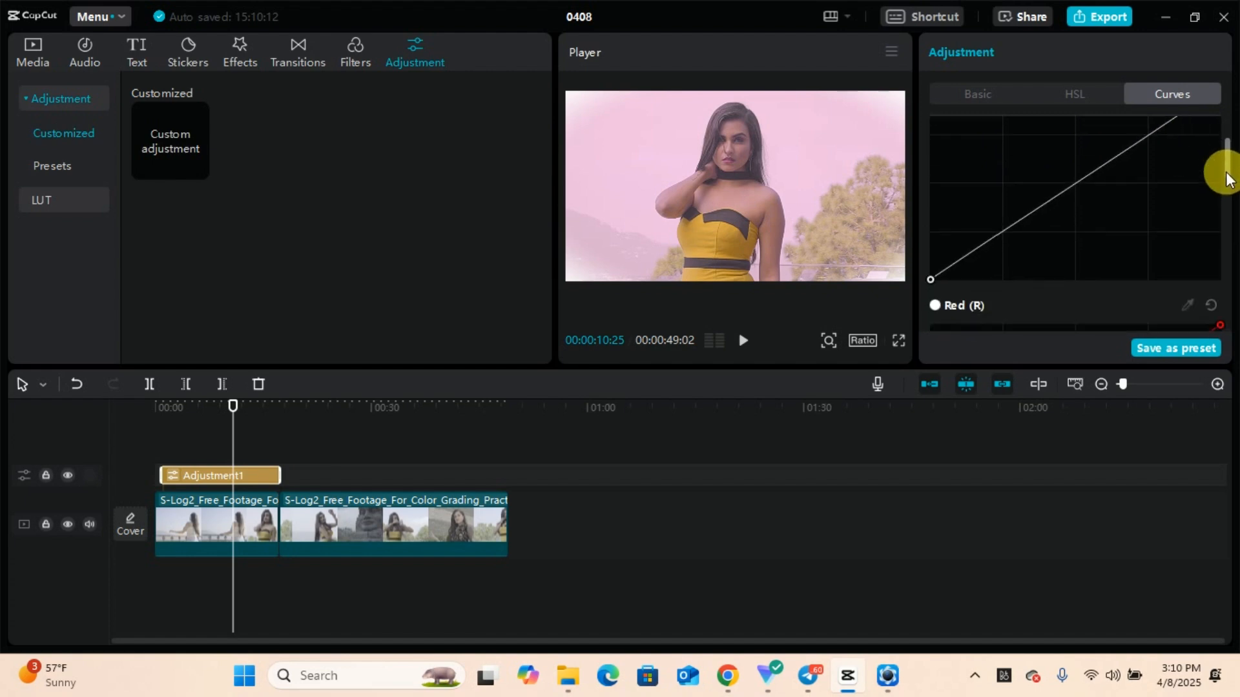
pyautogui.click(1089, 183)
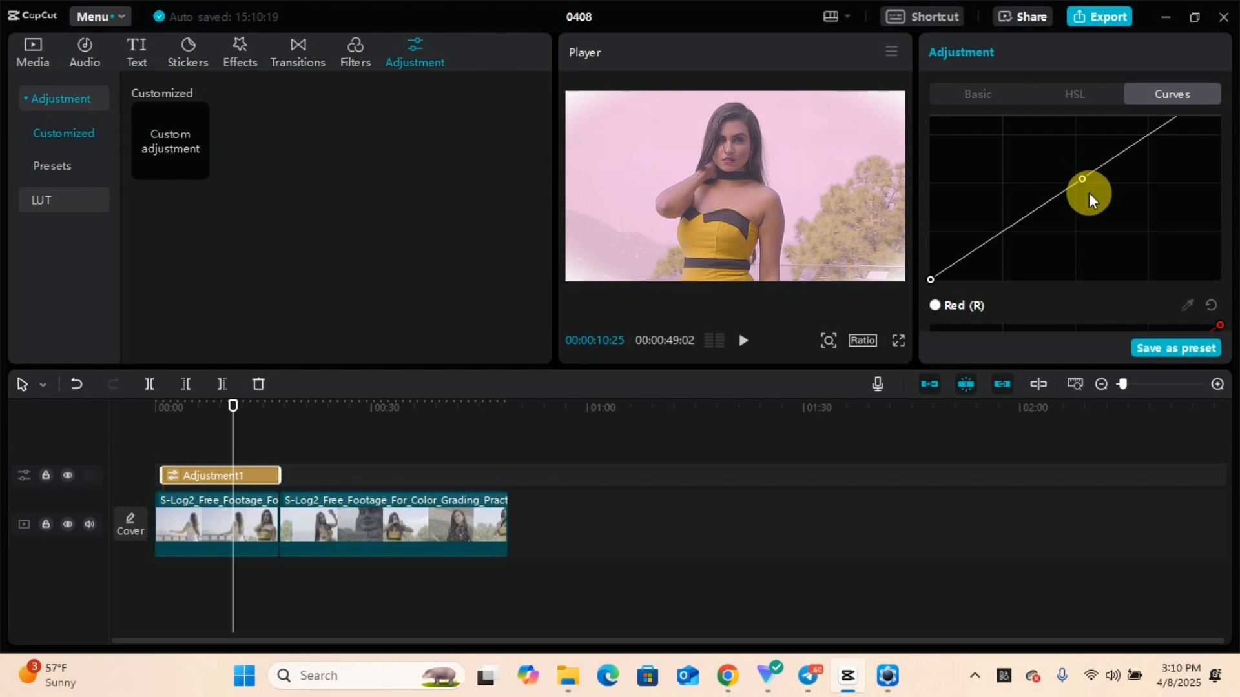
pyautogui.moveTo(1093, 194)
pyautogui.mouseDown()
pyautogui.moveTo(1121, 259)
pyautogui.moveTo(1153, 264)
pyautogui.moveTo(1082, 203)
pyautogui.mouseUp()
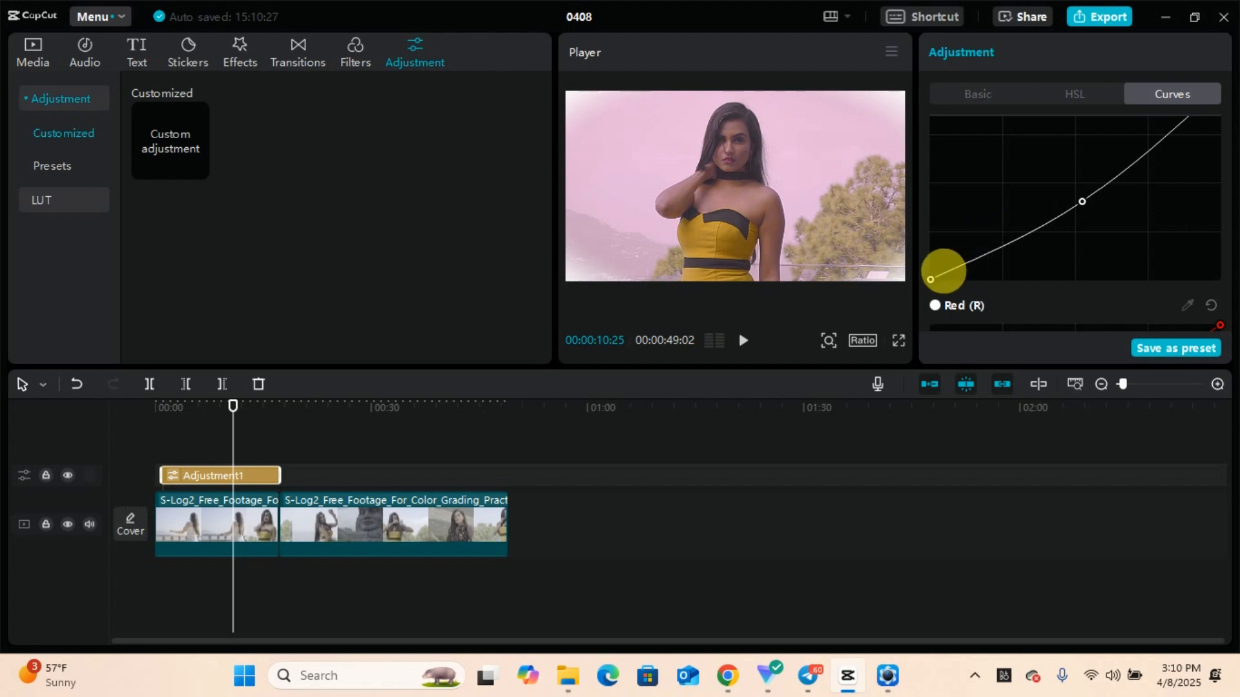
pyautogui.click(930, 279)
pyautogui.moveTo(930, 278)
pyautogui.mouseDown()
pyautogui.moveTo(935, 243)
pyautogui.moveTo(910, 158)
pyautogui.moveTo(931, 278)
pyautogui.mouseUp()
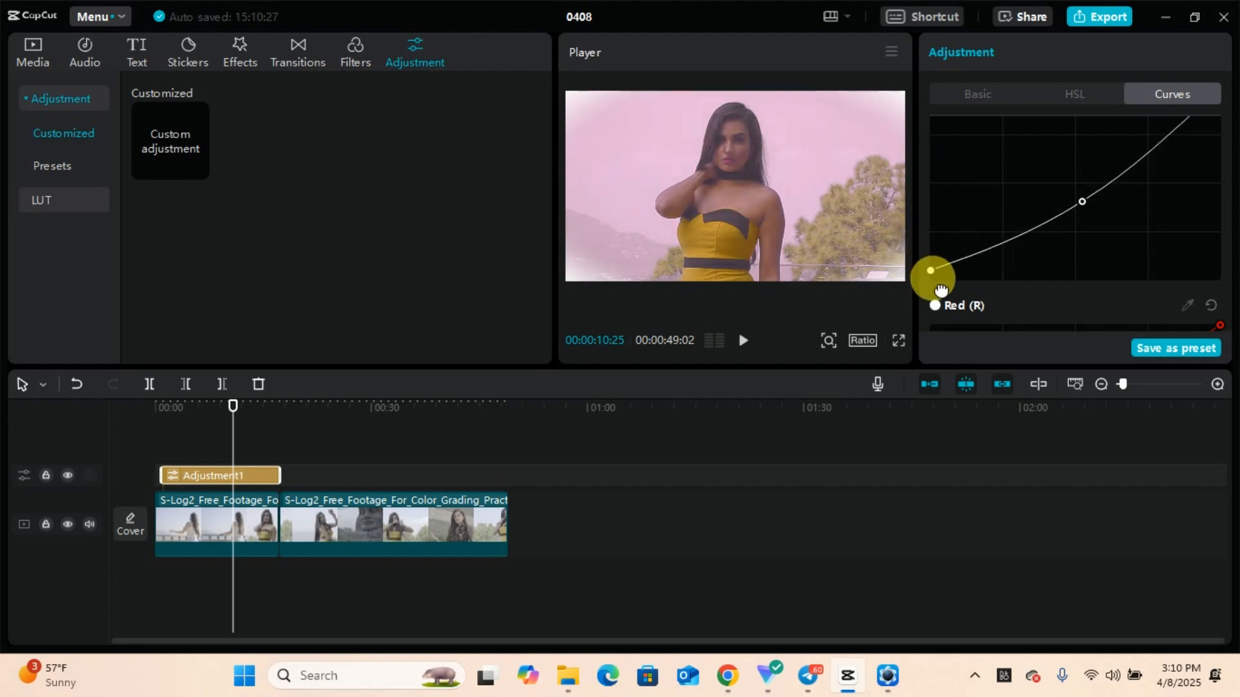
pyautogui.click(1182, 121)
pyautogui.moveTo(1182, 122); pyautogui.dragTo(1157, 108)
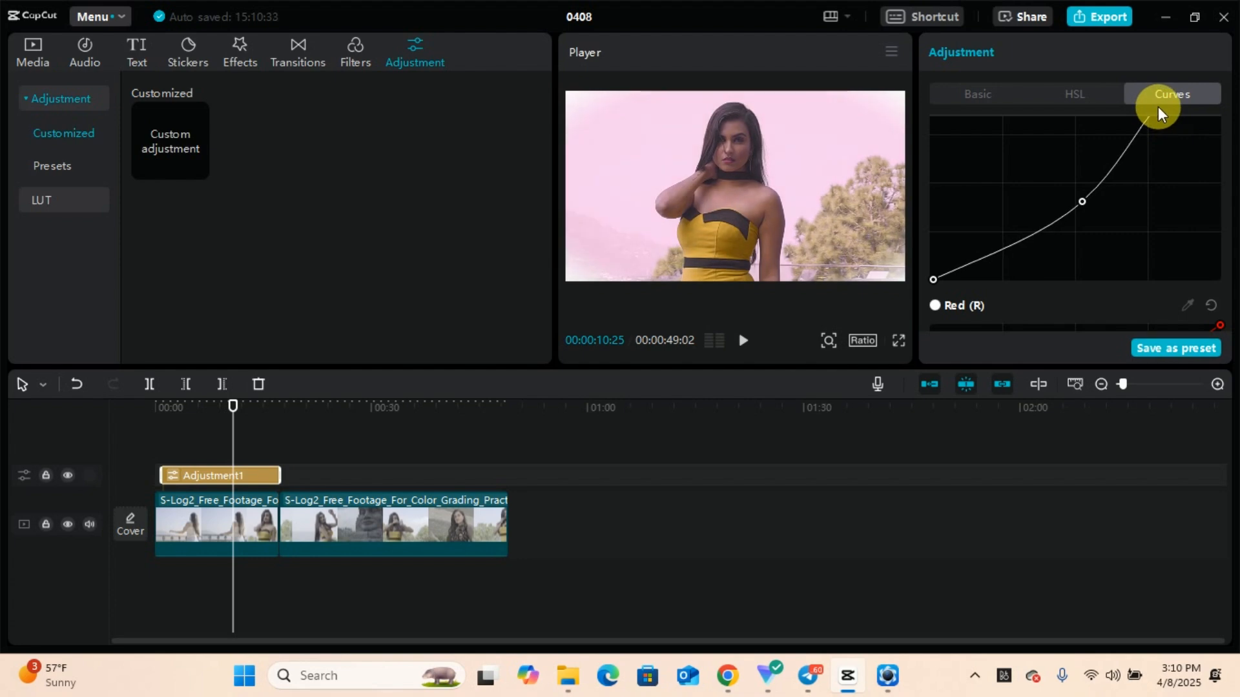
# On the Red curve, shift the black point slightly inward, and add a highlights point pulled below the diagonal
pyautogui.moveTo(1225, 173); pyautogui.dragTo(1229, 223)
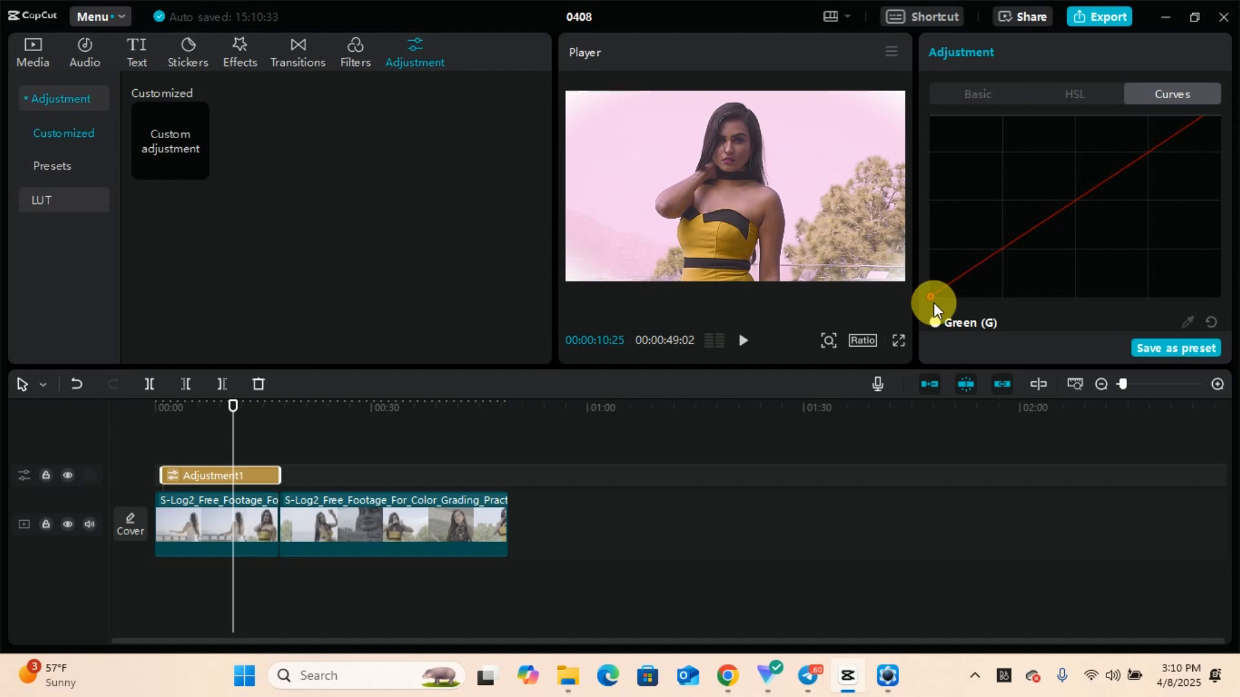
pyautogui.moveTo(931, 298)
pyautogui.mouseDown()
pyautogui.moveTo(974, 311)
pyautogui.moveTo(1201, 304)
pyautogui.moveTo(1025, 312)
pyautogui.moveTo(935, 296)
pyautogui.mouseUp()
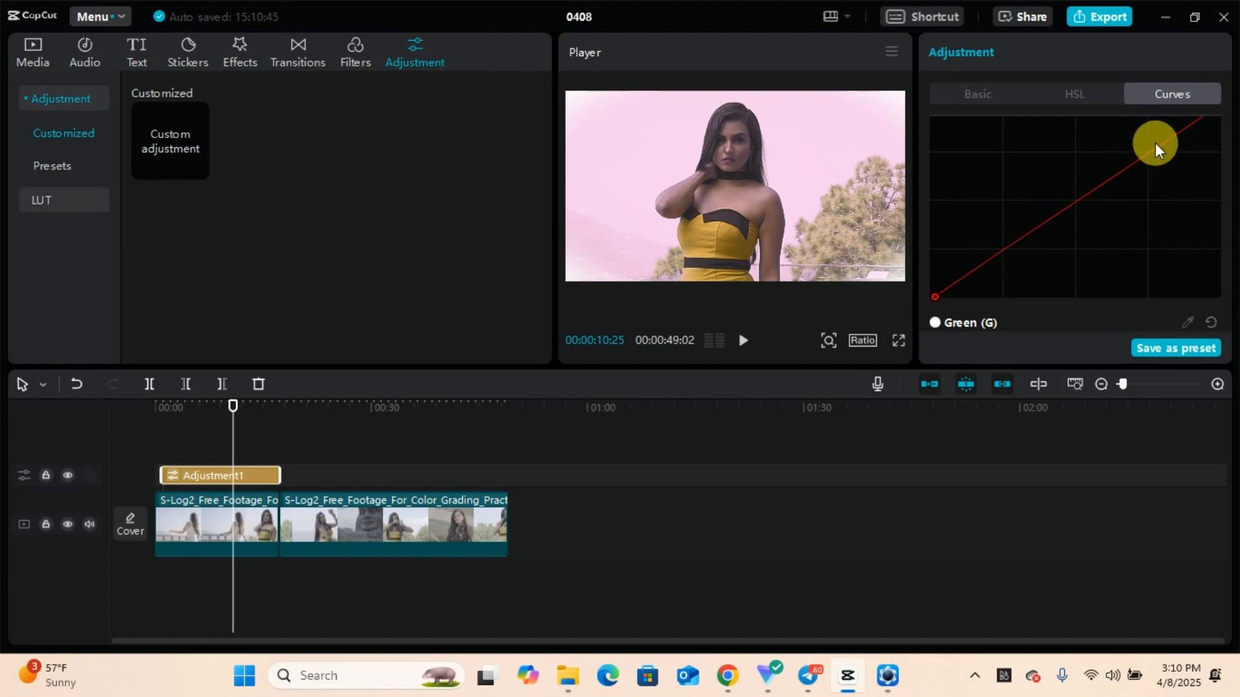
pyautogui.click(1196, 121)
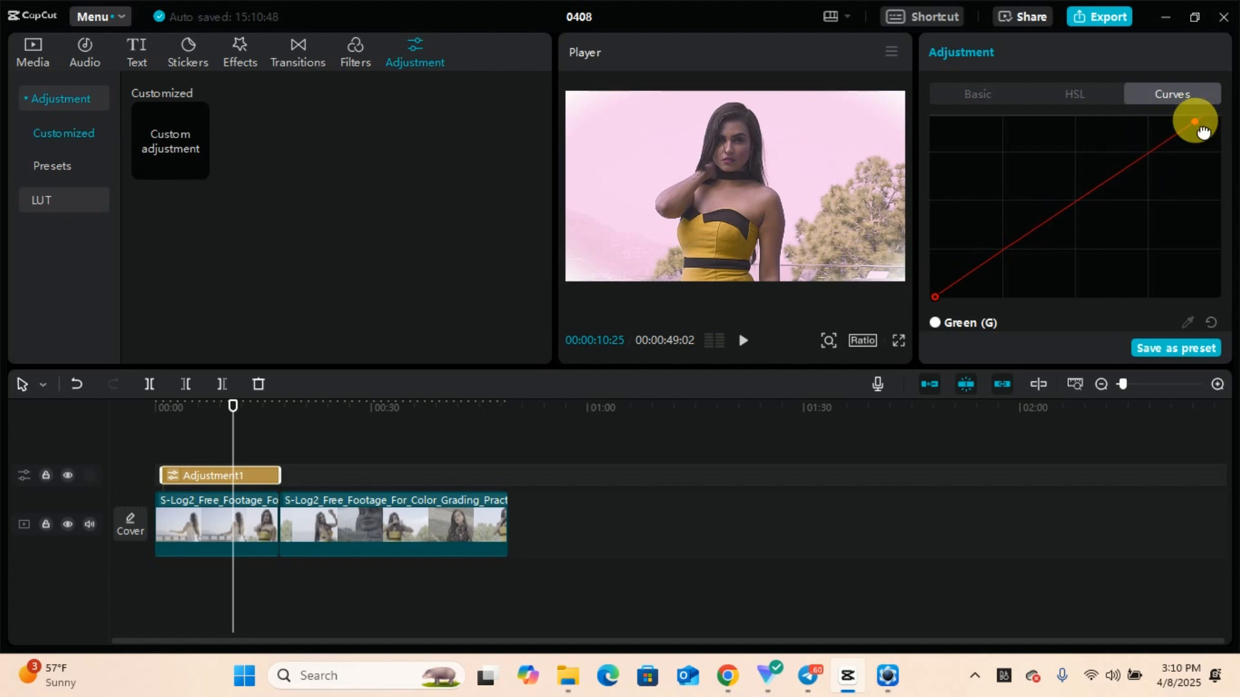
pyautogui.moveTo(1202, 132); pyautogui.dragTo(1152, 165)
# On the Green curve, raise the black point slightly and add three points, lifting the shadows one and lowering the lower highlights one
pyautogui.moveTo(1227, 179); pyautogui.dragTo(1231, 255)
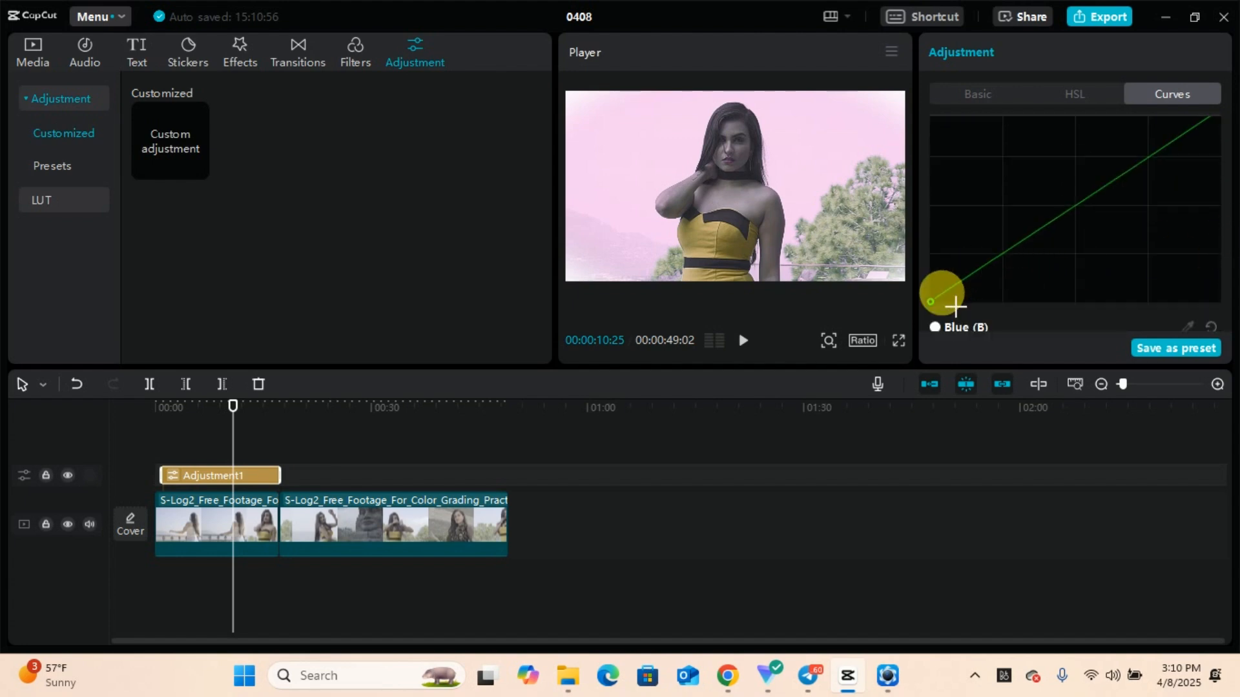
pyautogui.moveTo(932, 302)
pyautogui.mouseDown()
pyautogui.moveTo(1164, 314)
pyautogui.moveTo(1195, 304)
pyautogui.moveTo(990, 310)
pyautogui.moveTo(941, 284)
pyautogui.moveTo(941, 146)
pyautogui.moveTo(935, 299)
pyautogui.mouseUp()
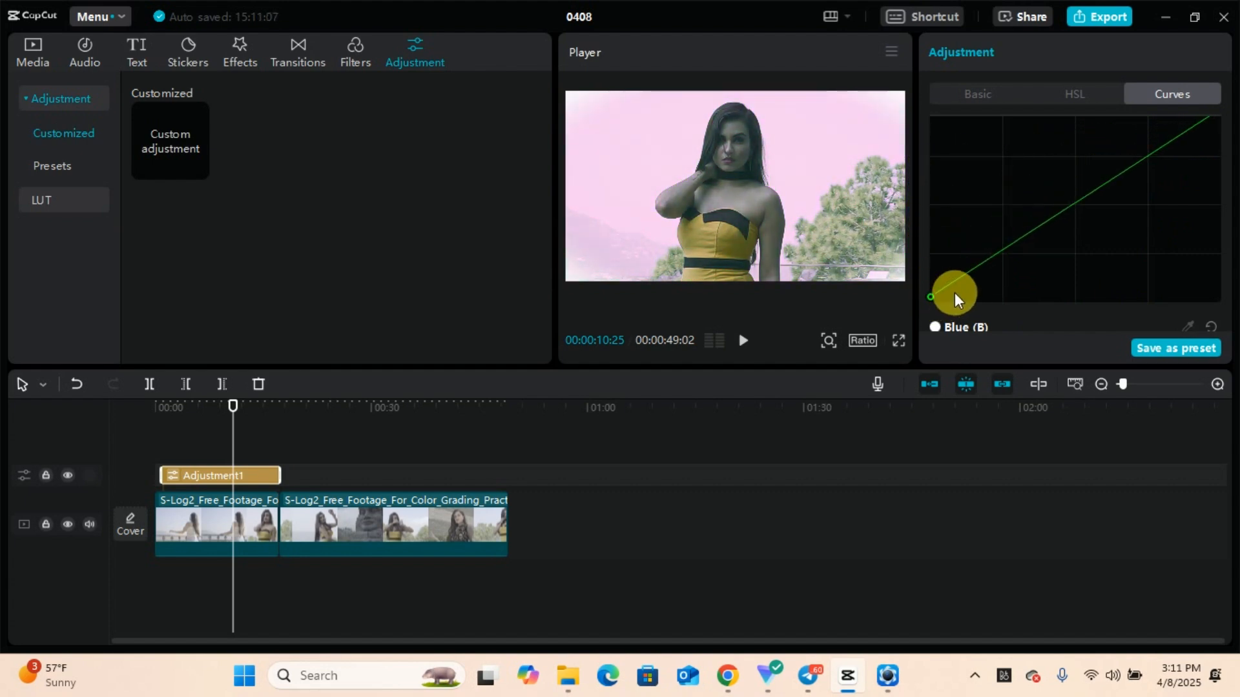
pyautogui.click(965, 275)
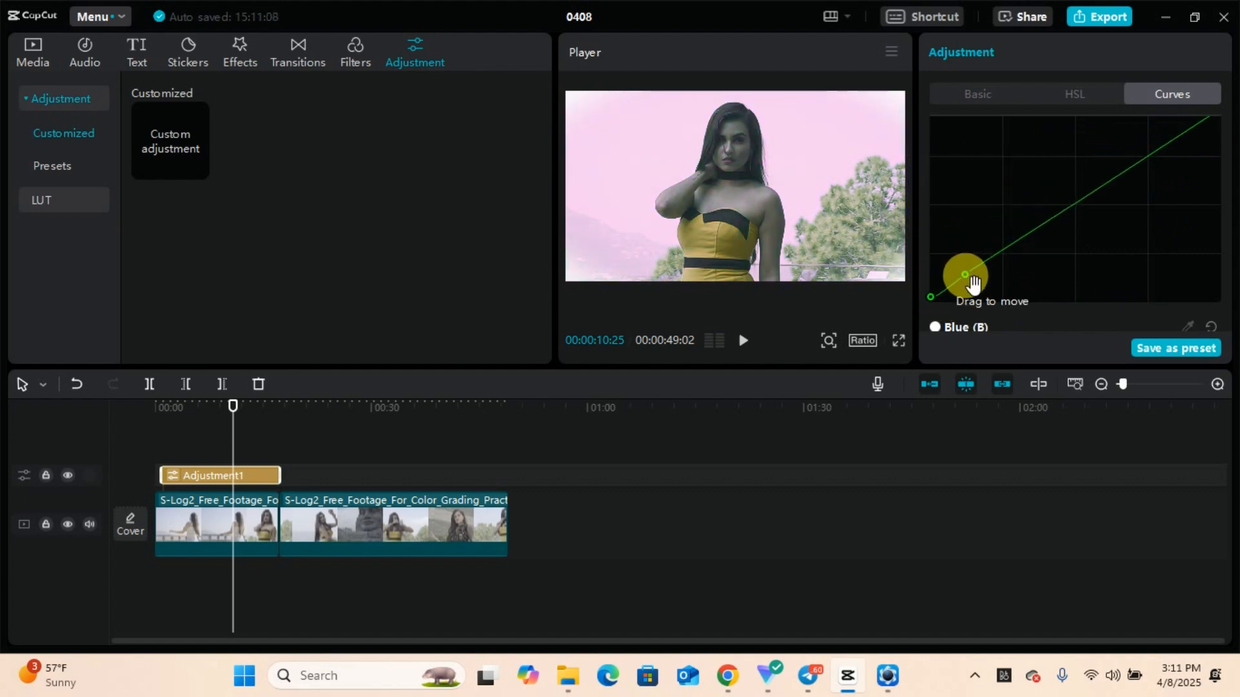
pyautogui.click(1132, 166)
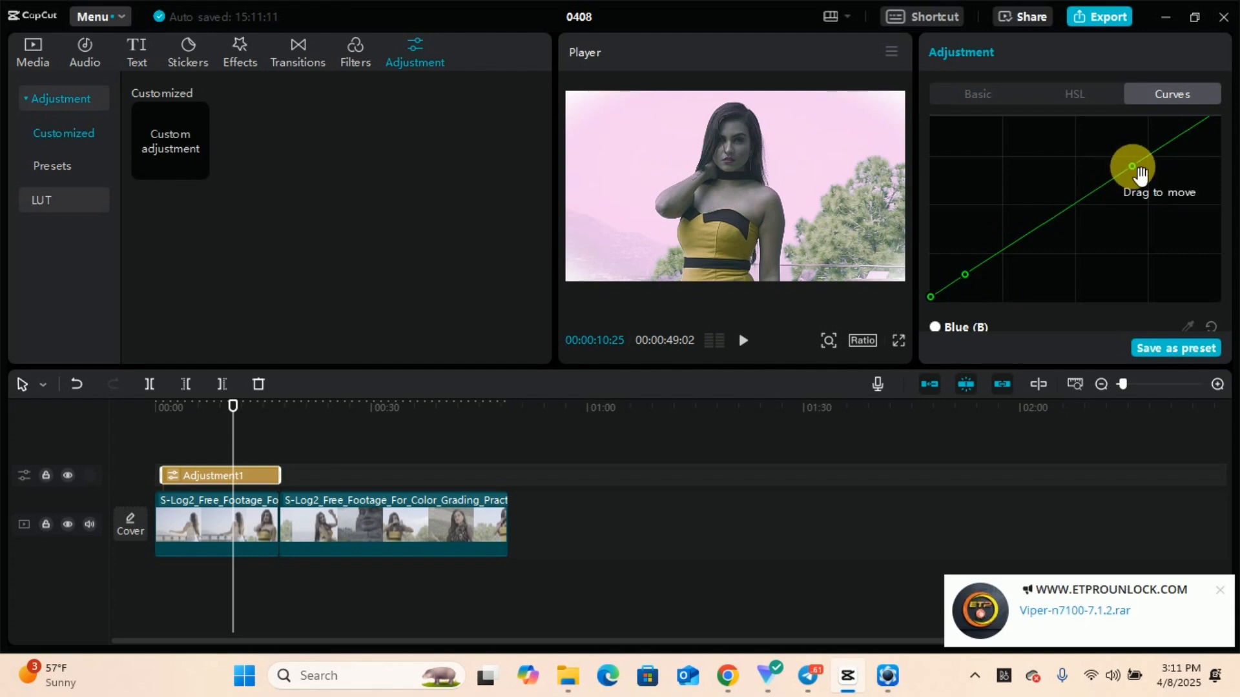
pyautogui.click(1183, 134)
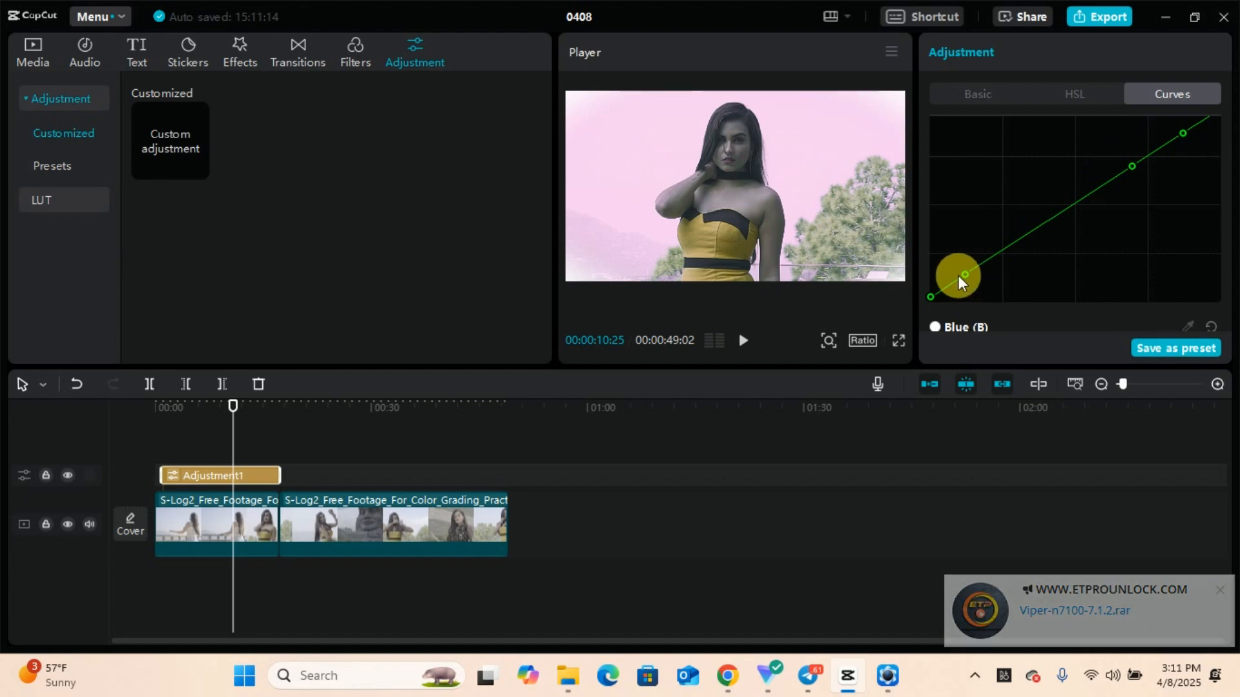
pyautogui.moveTo(960, 274); pyautogui.dragTo(961, 266)
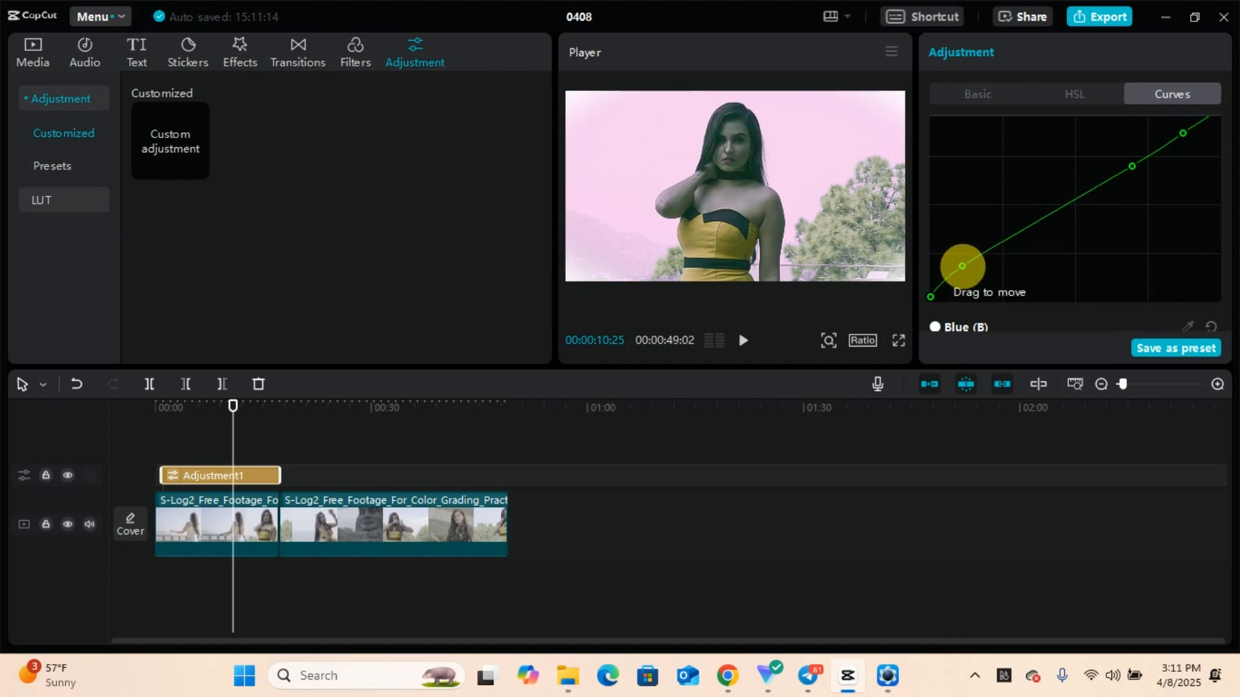
pyautogui.moveTo(1144, 175); pyautogui.dragTo(1150, 181)
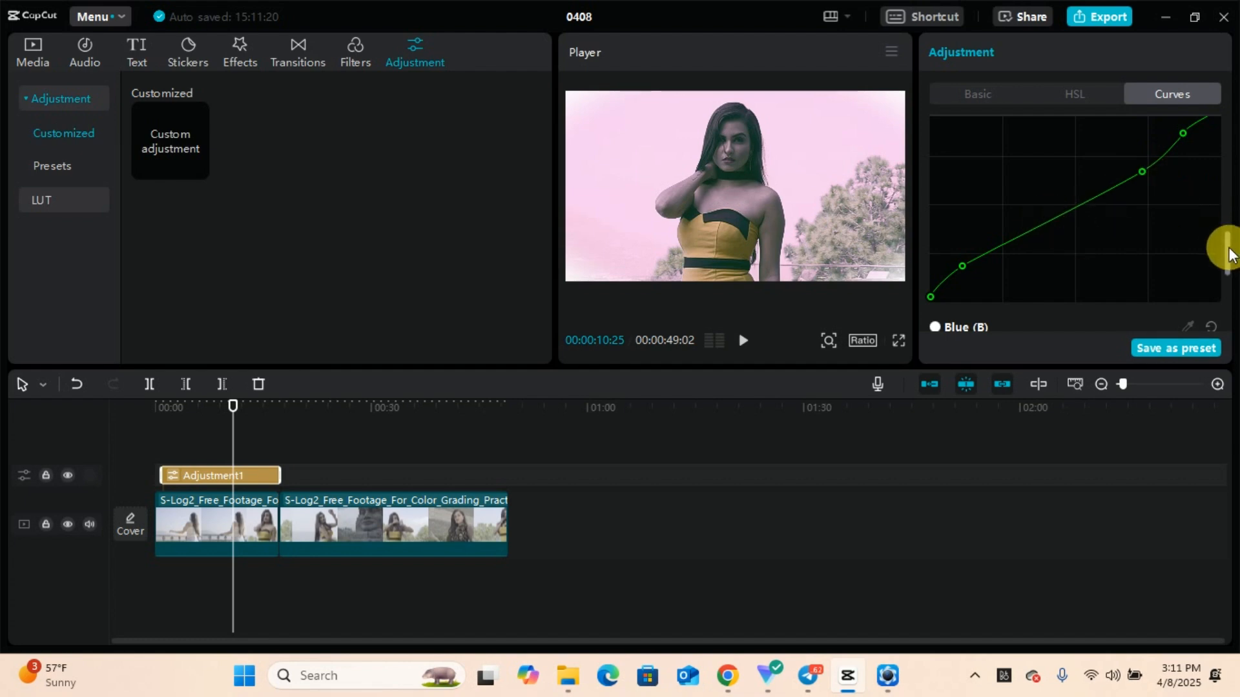
# Try moving the Blue curve's white point far inward, and return it to just below the graph's upper corner
pyautogui.moveTo(1226, 254); pyautogui.dragTo(1220, 288)
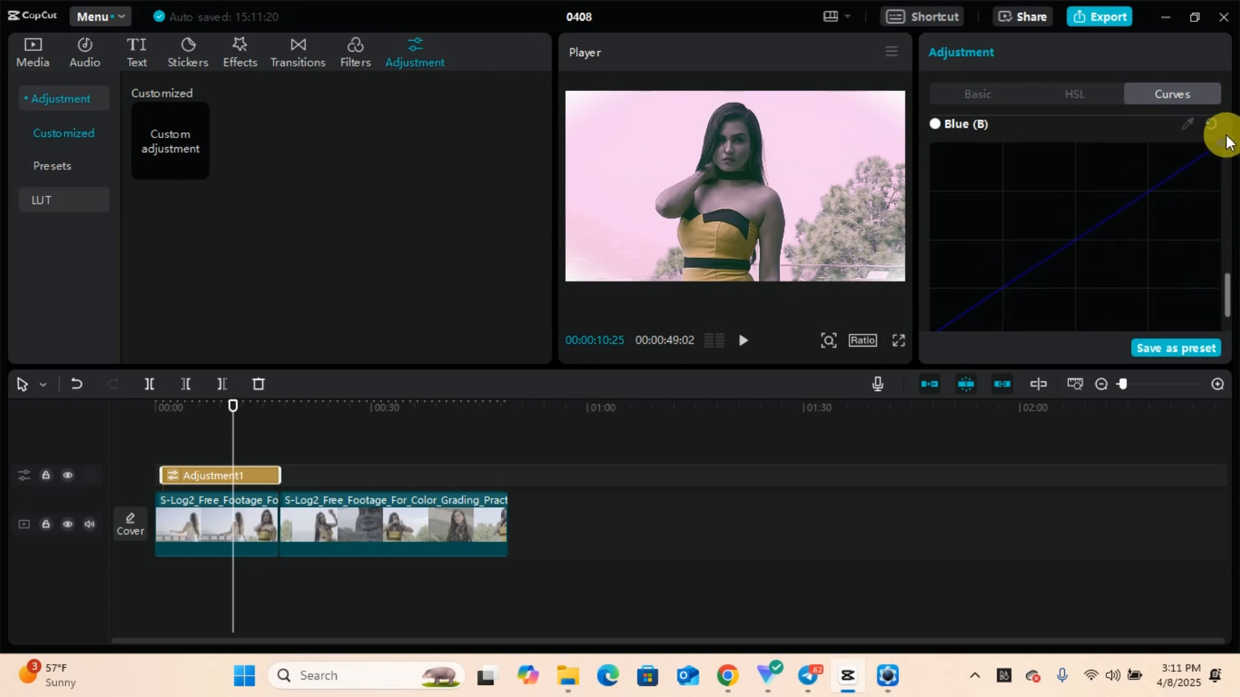
pyautogui.moveTo(1220, 144); pyautogui.dragTo(1033, 152)
pyautogui.moveTo(1097, 175); pyautogui.dragTo(1222, 162)
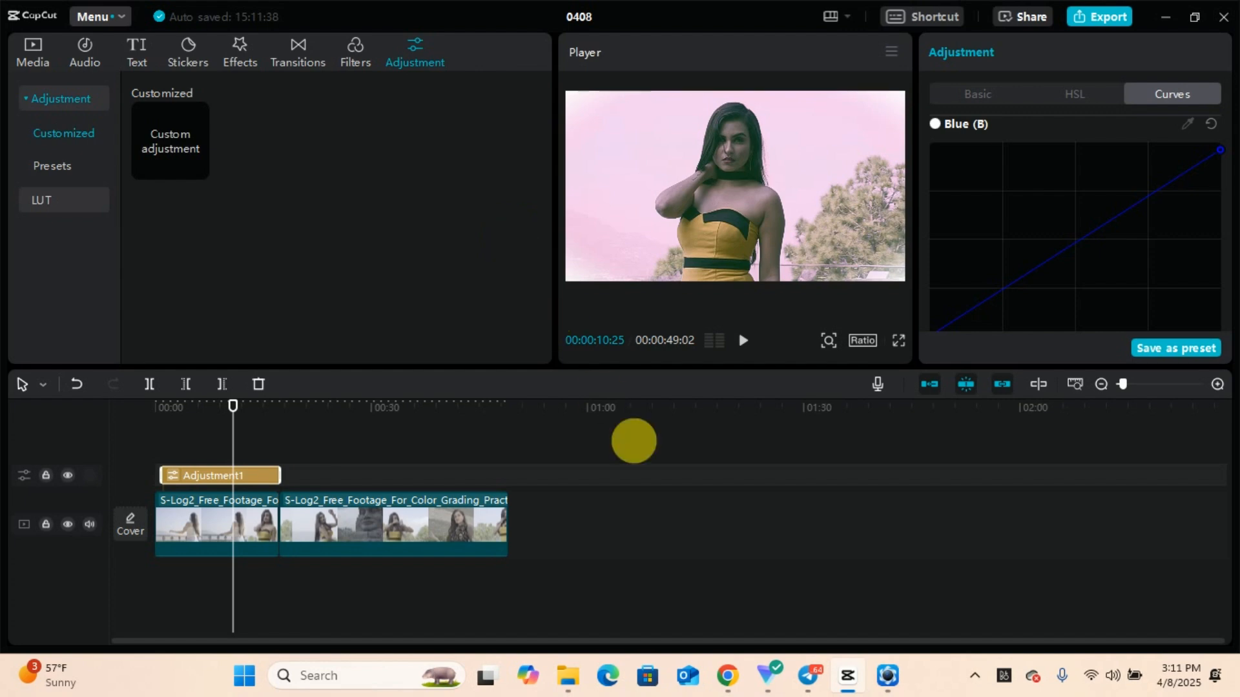
pyautogui.click(975, 678)
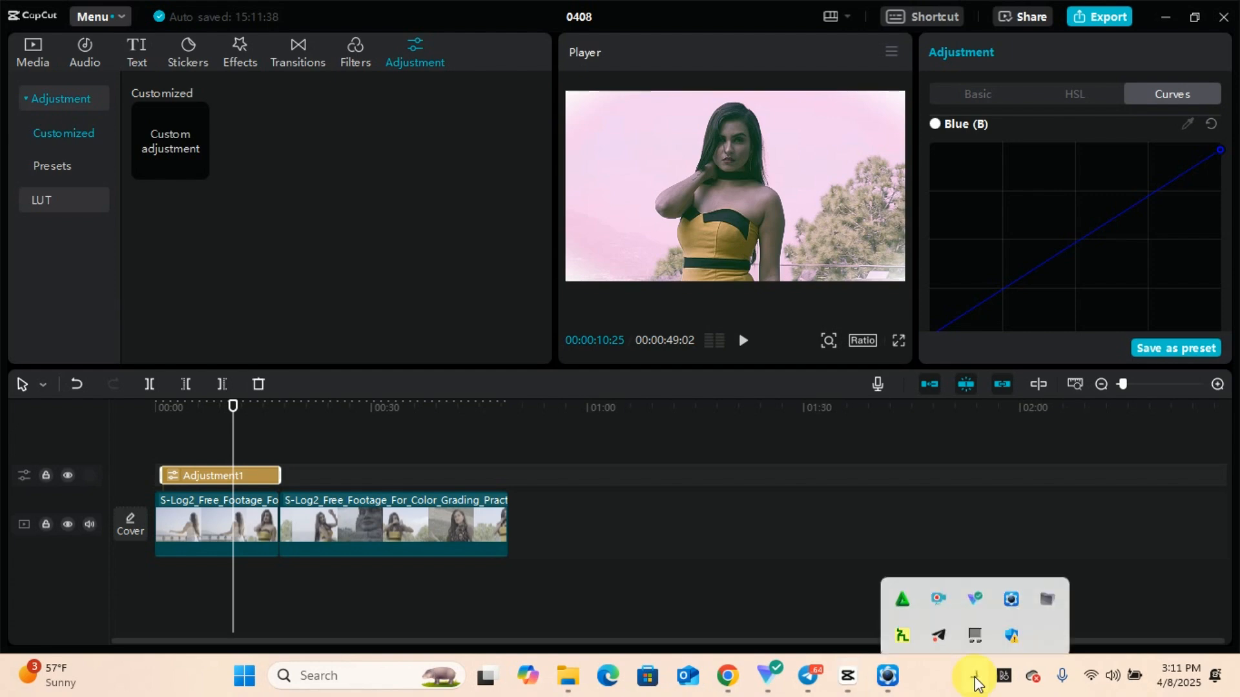